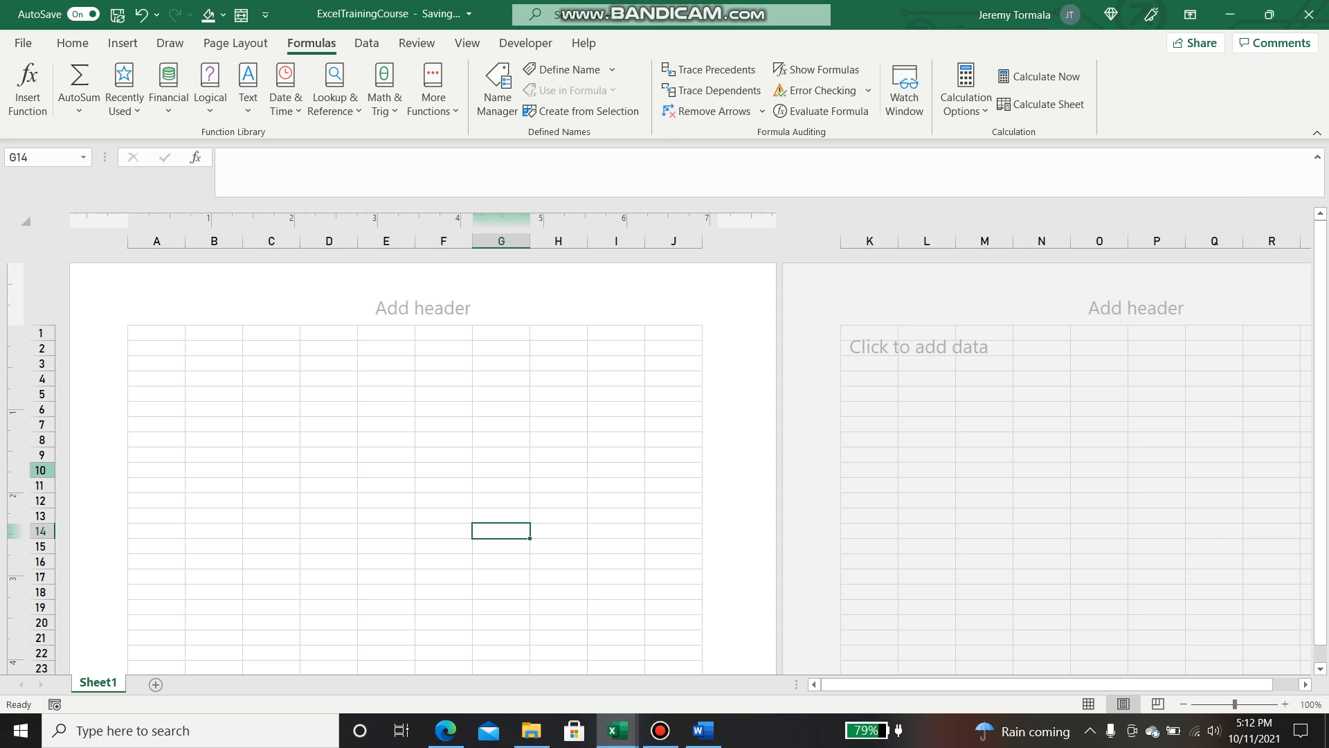
drag(271, 395, 445, 471)
click(270, 561)
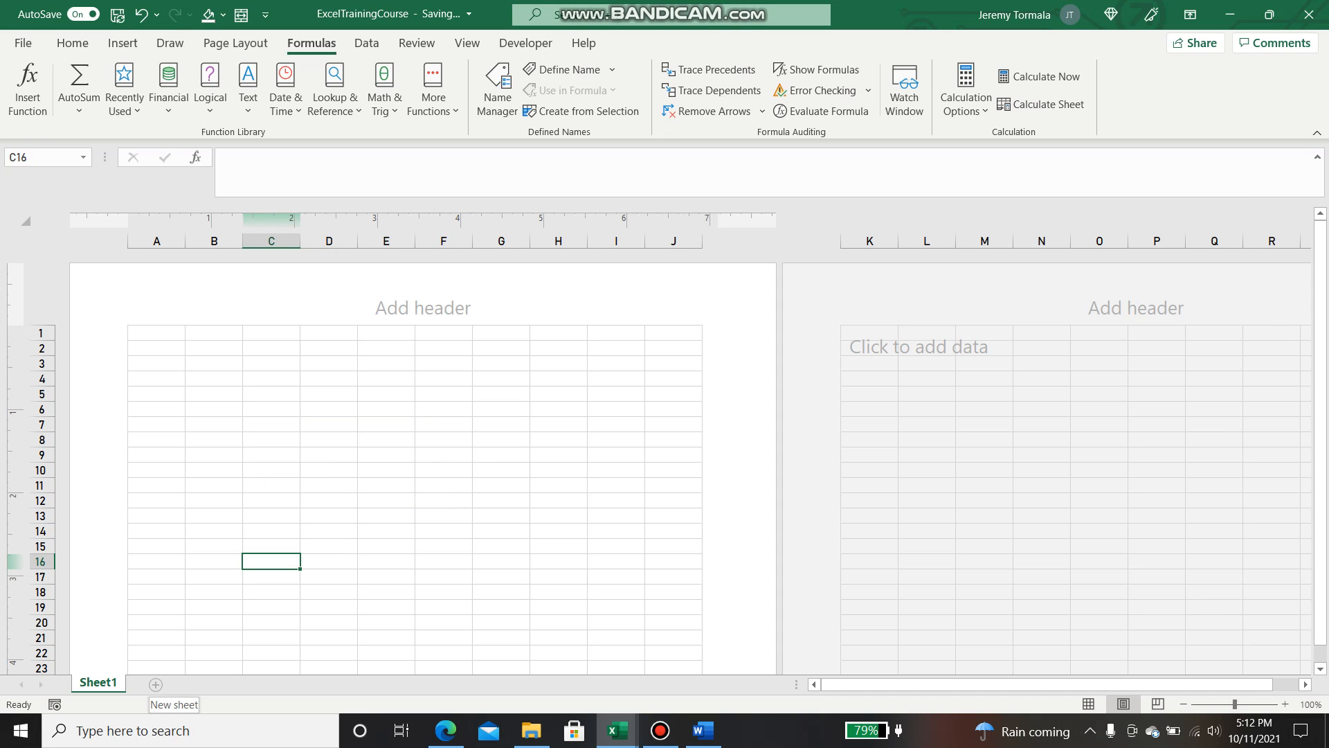
Step: Add a new worksheet after Sheet1 and rename it Exercises
click(156, 684)
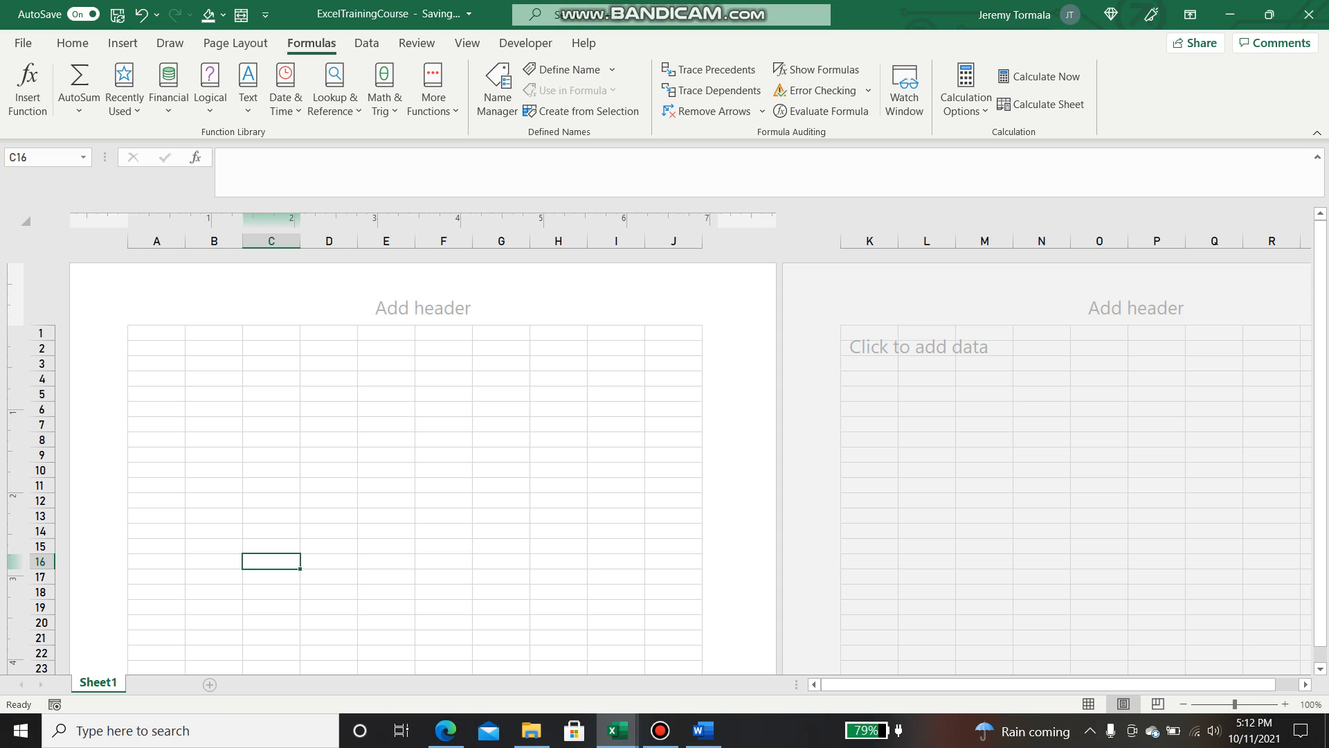
right_click(153, 683)
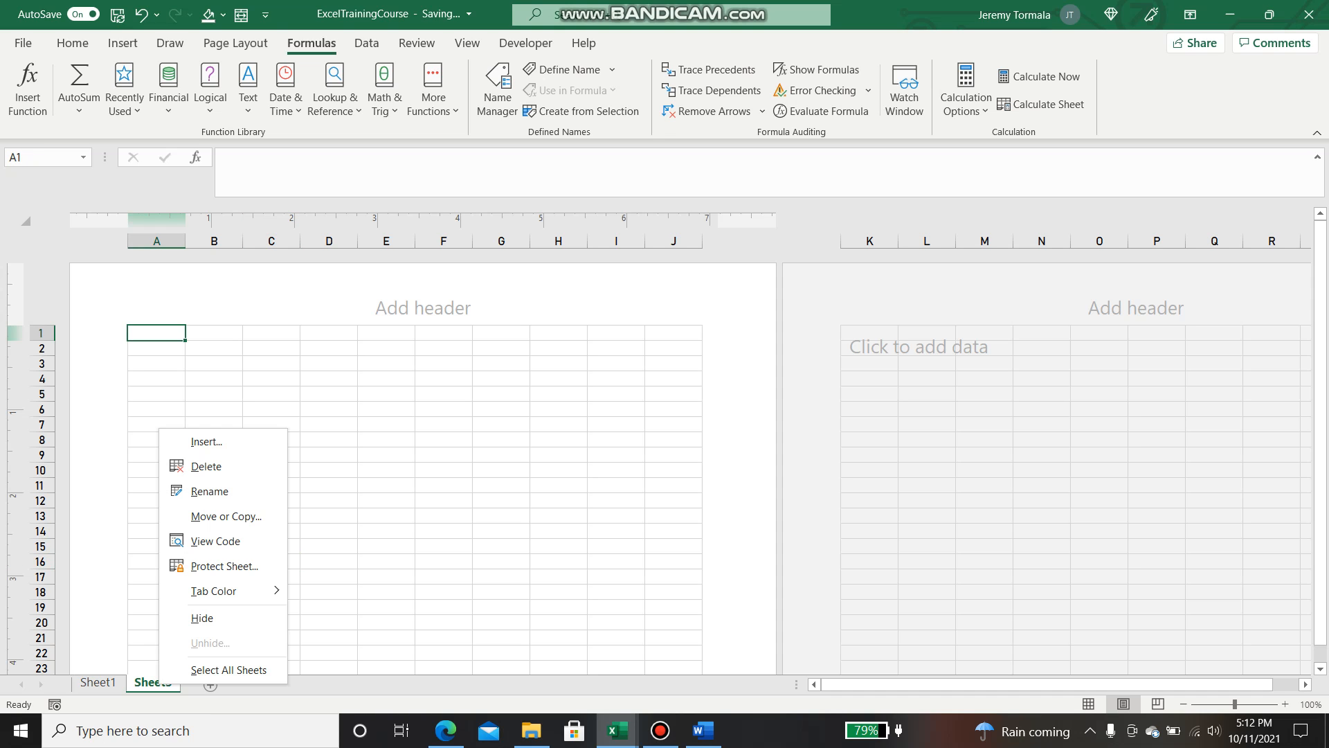
click(223, 490)
text(Exercsi)
key(BackSpace)
key(BackSpace)
text(ises)
key(Return)
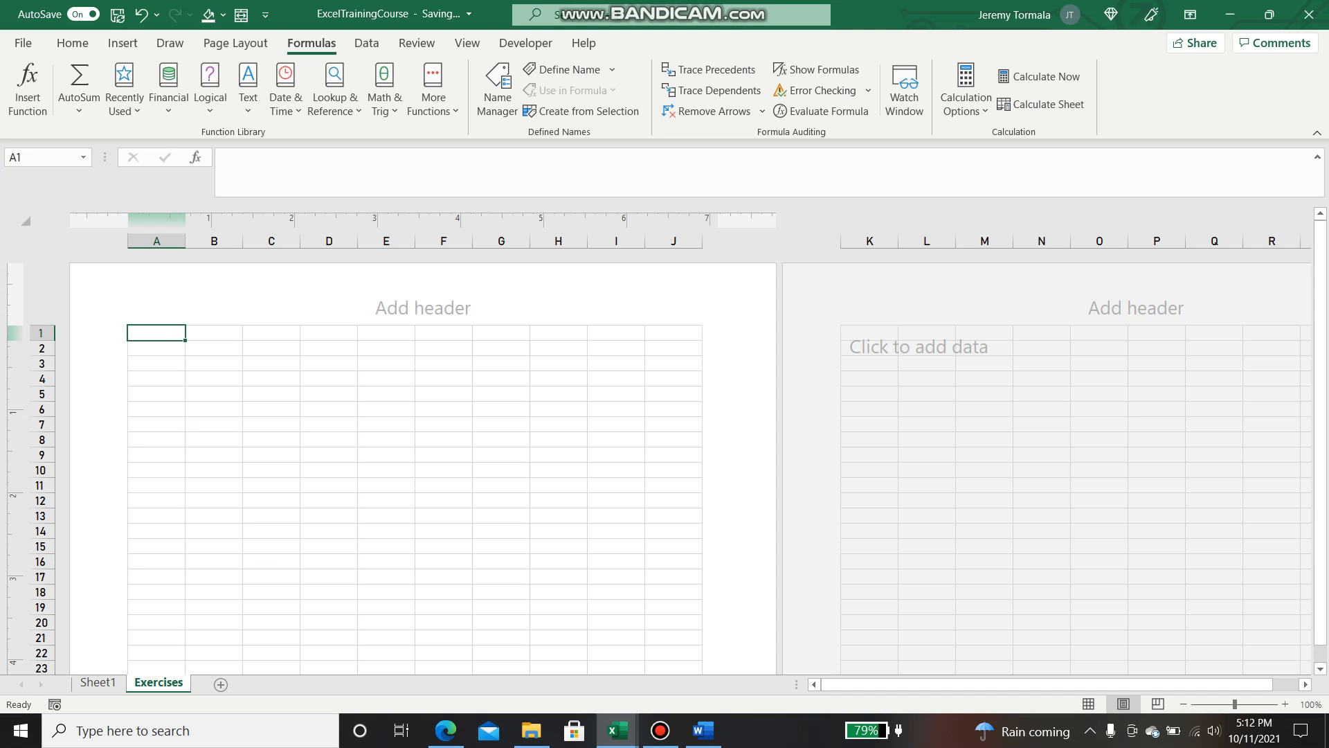
Step: Remove the page margins on the Exercises sheet and set its page orientation to landscape
click(214, 485)
click(72, 43)
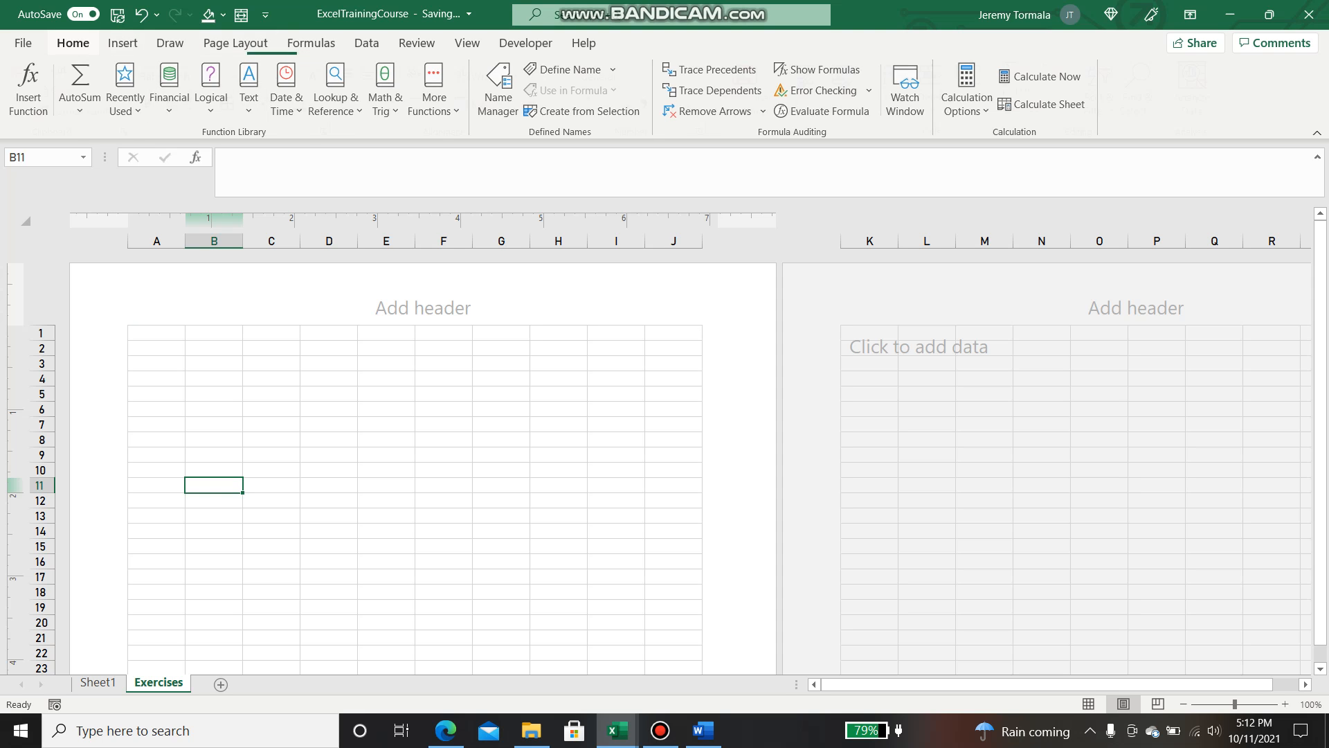
click(236, 43)
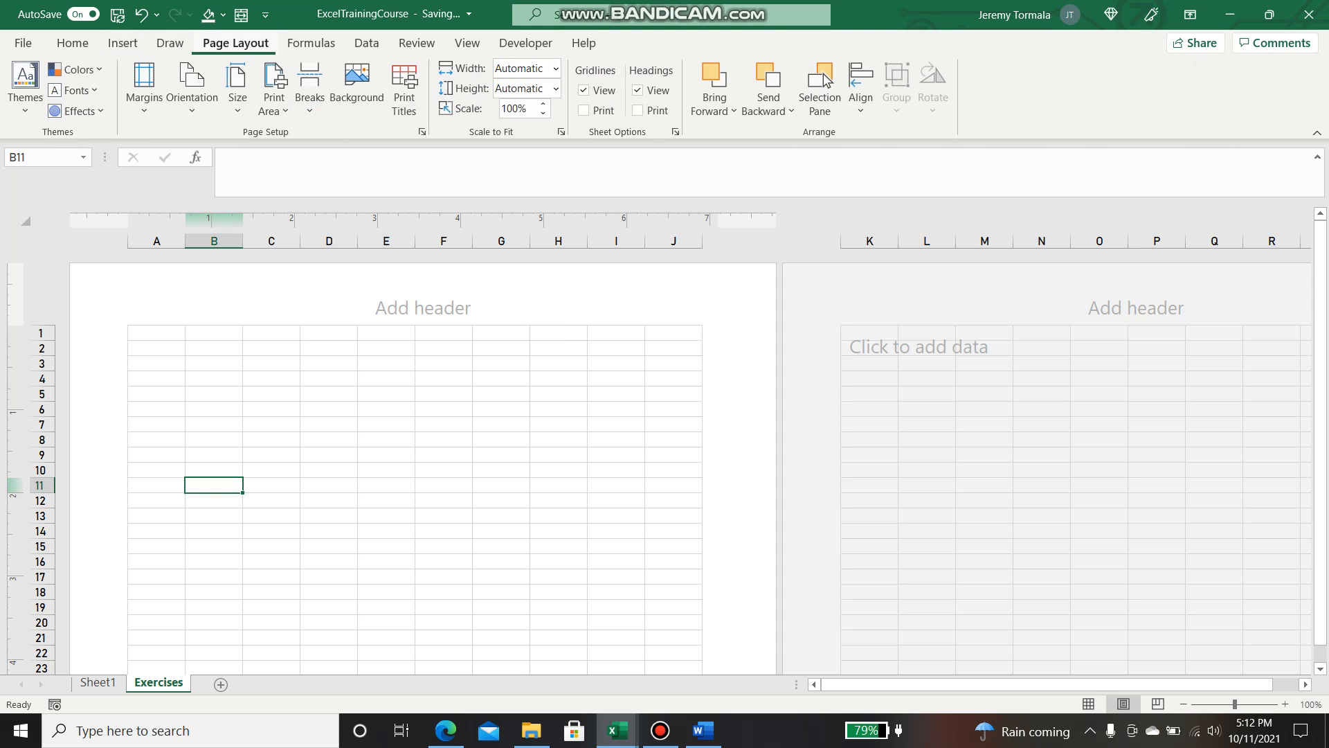
click(145, 89)
click(144, 90)
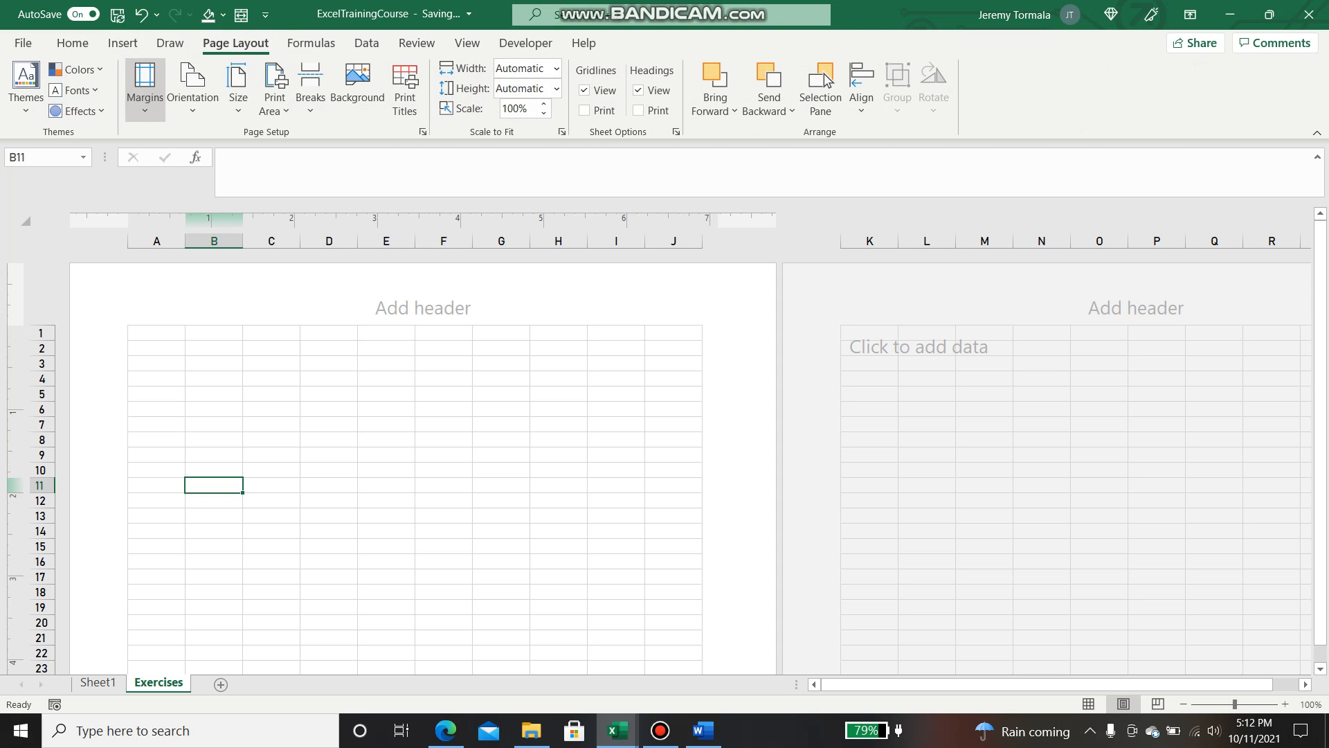
click(192, 89)
click(229, 136)
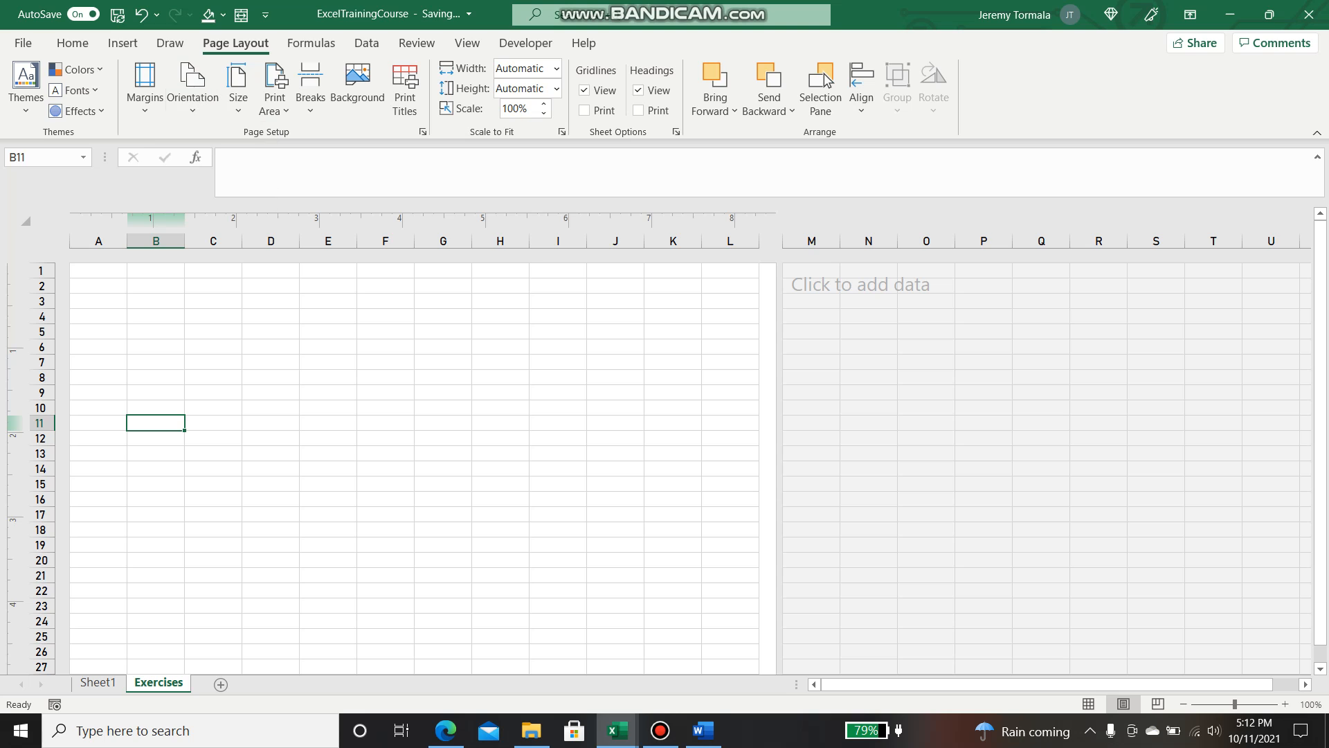
Step: Set the Exercises sheet's print scaling to fit 1 page wide and 1 page high
click(556, 68)
click(521, 111)
click(556, 88)
click(521, 132)
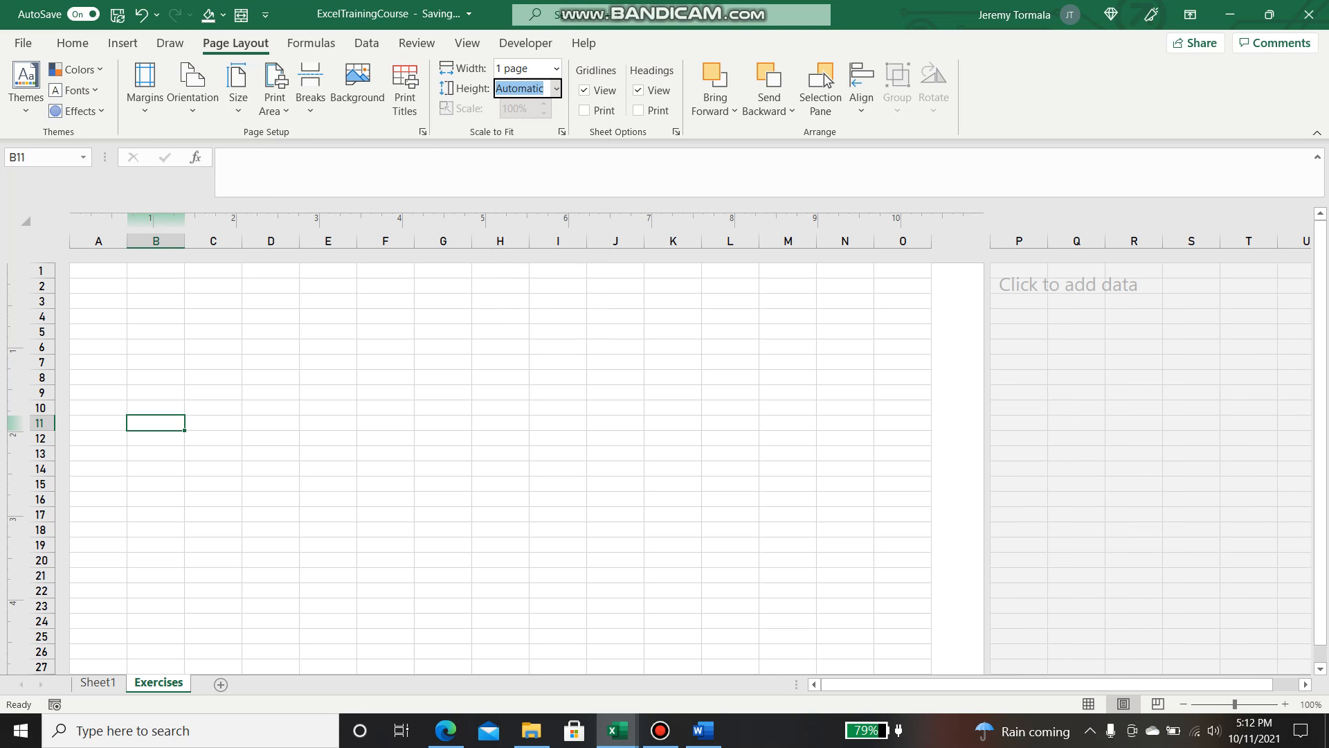
click(501, 423)
click(156, 347)
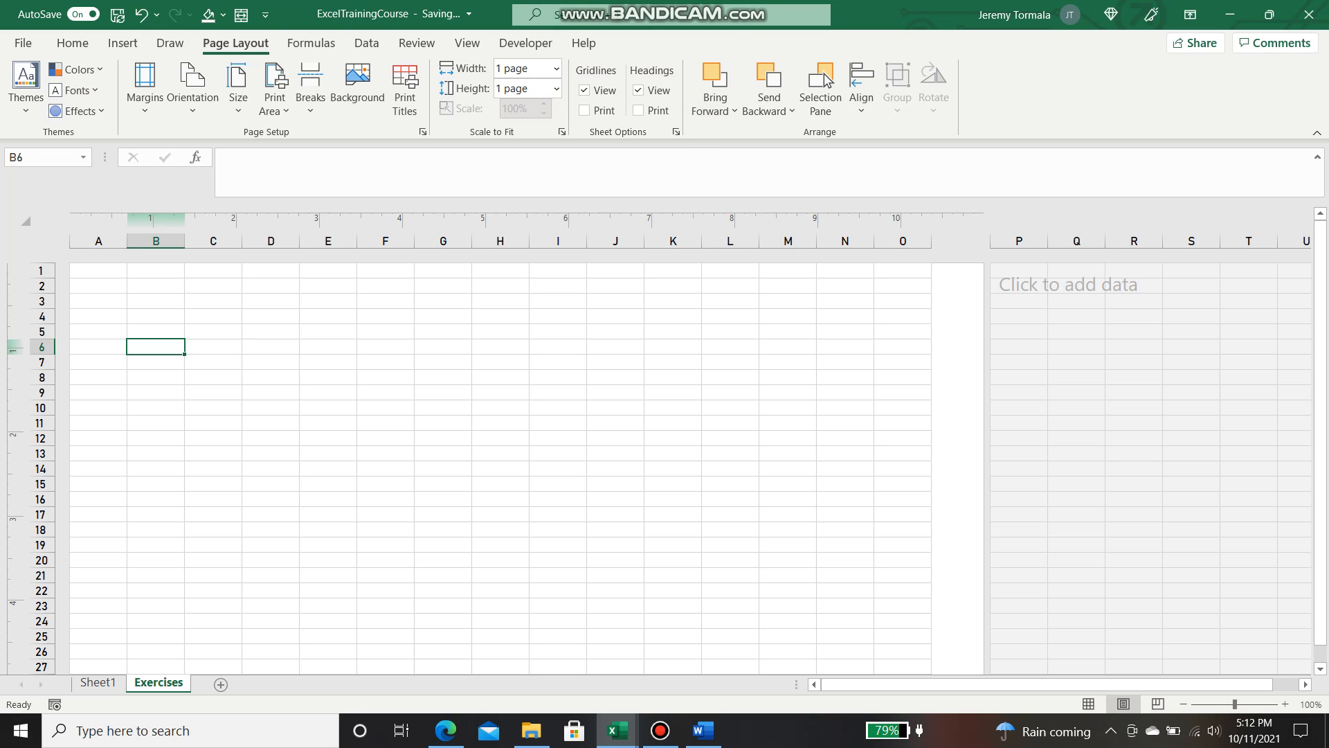
key(shift+Up)
click(213, 453)
click(156, 286)
click(99, 301)
click(156, 301)
click(98, 286)
Step: Create a table from A1:A20 without existing headers, using the black banded style with filter buttons turned off
click(98, 270)
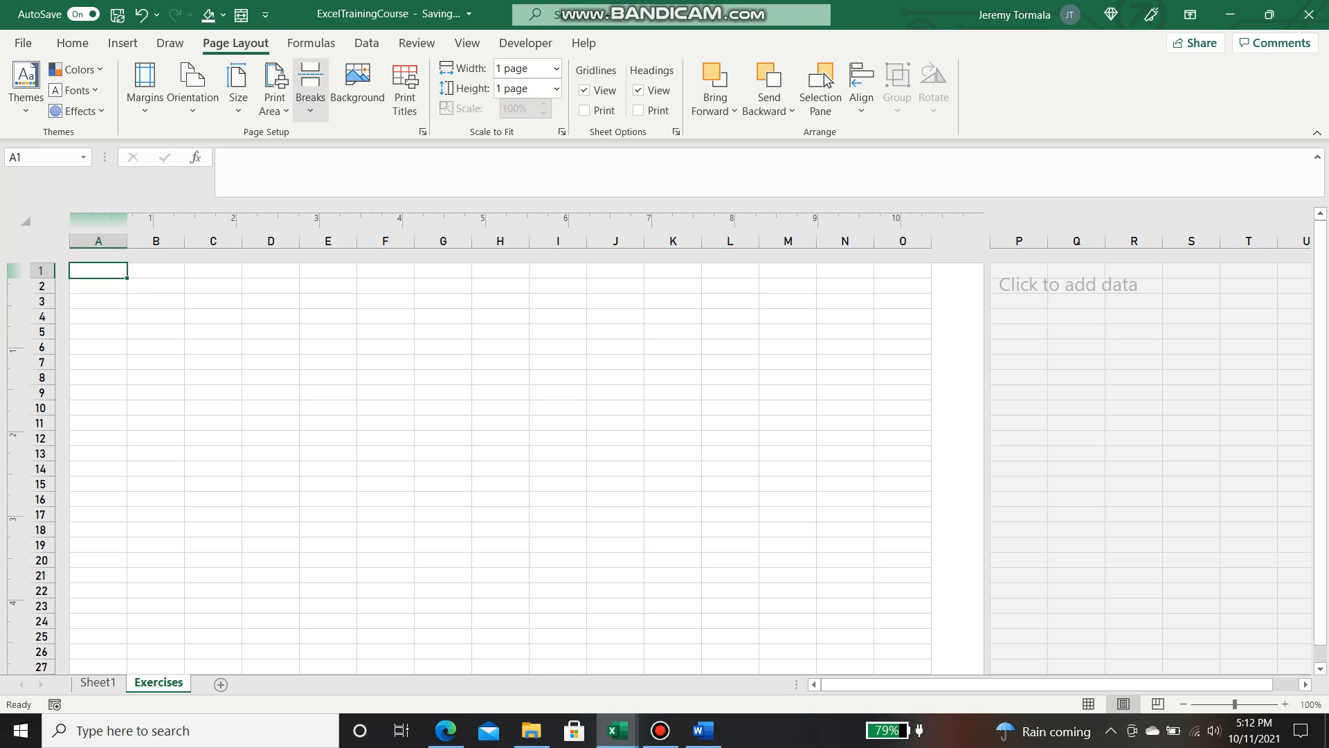
click(123, 43)
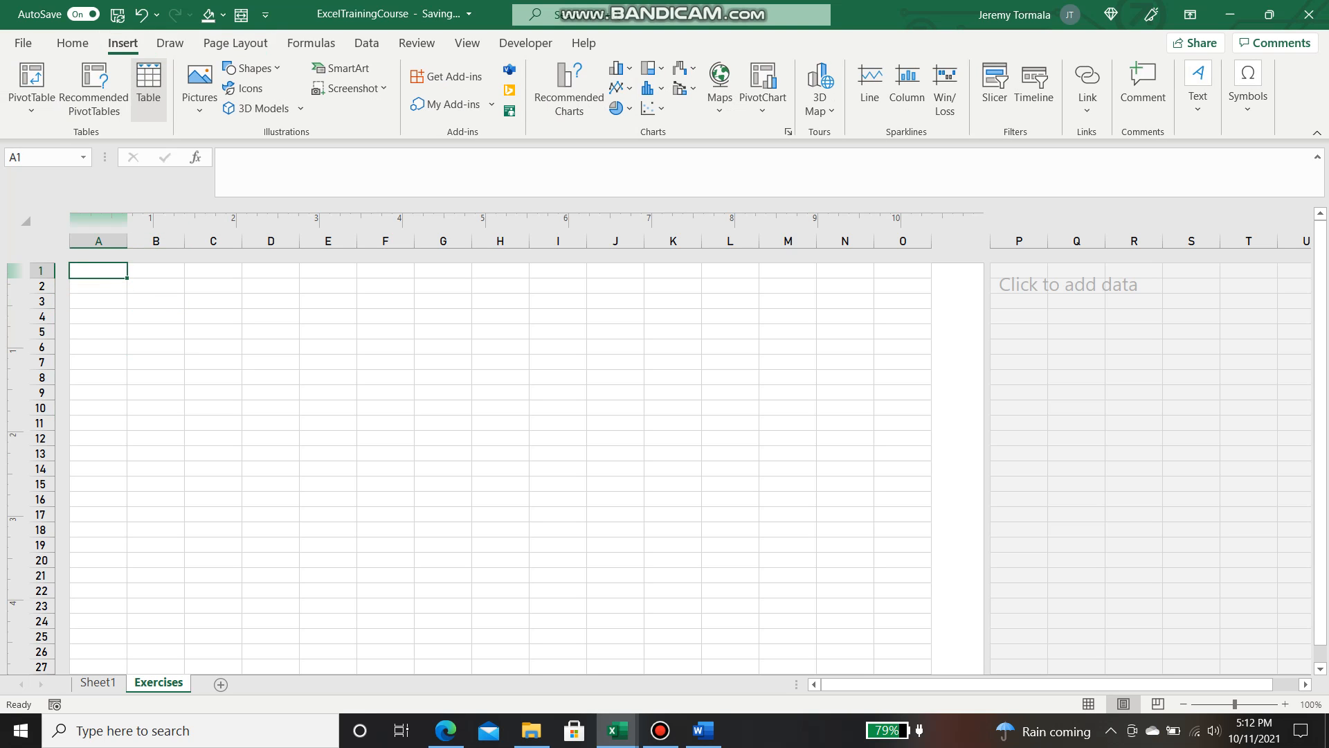
click(148, 86)
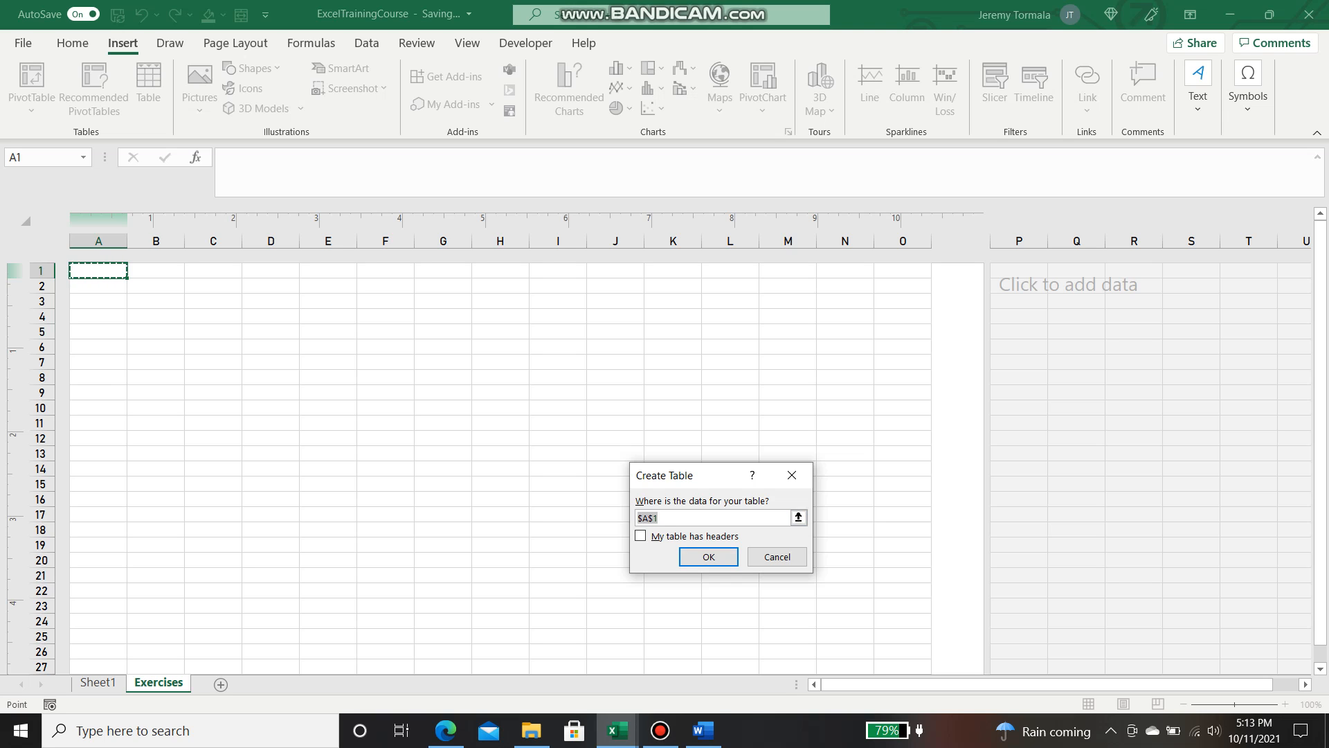
drag(98, 270, 118, 546)
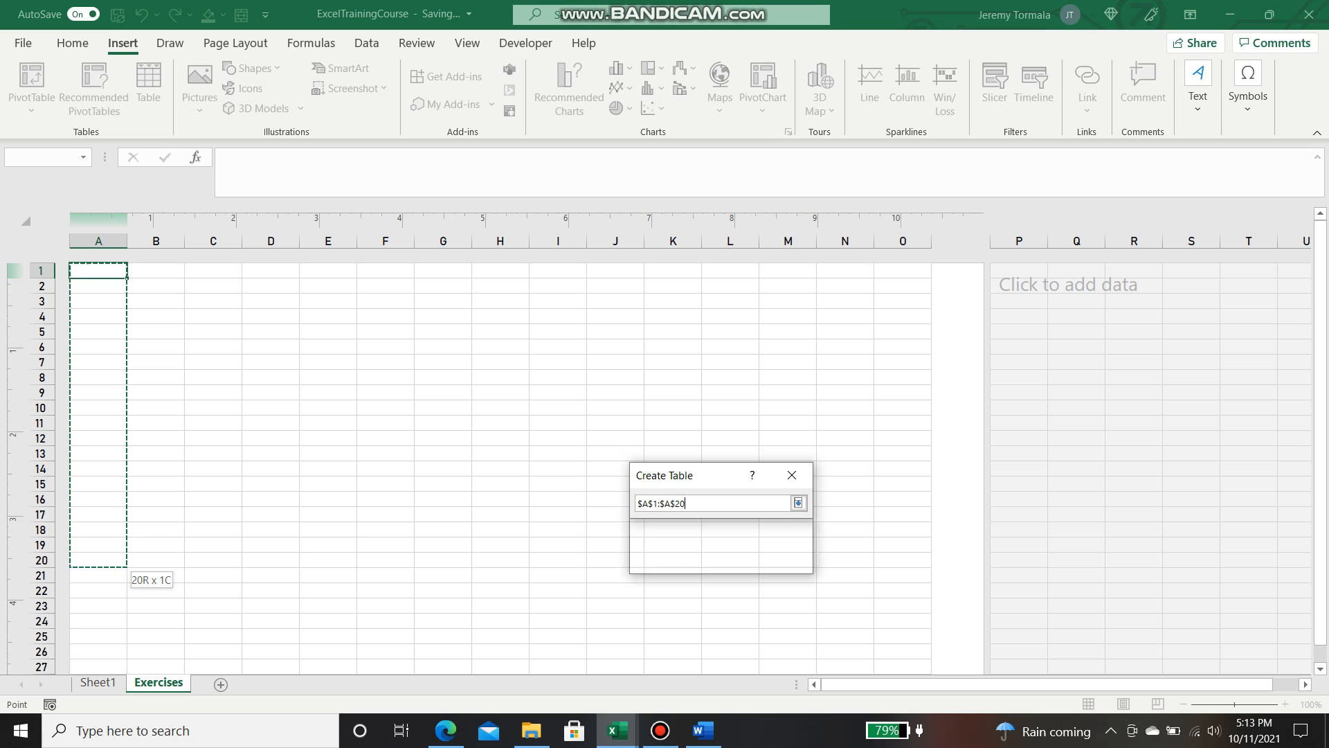
click(777, 556)
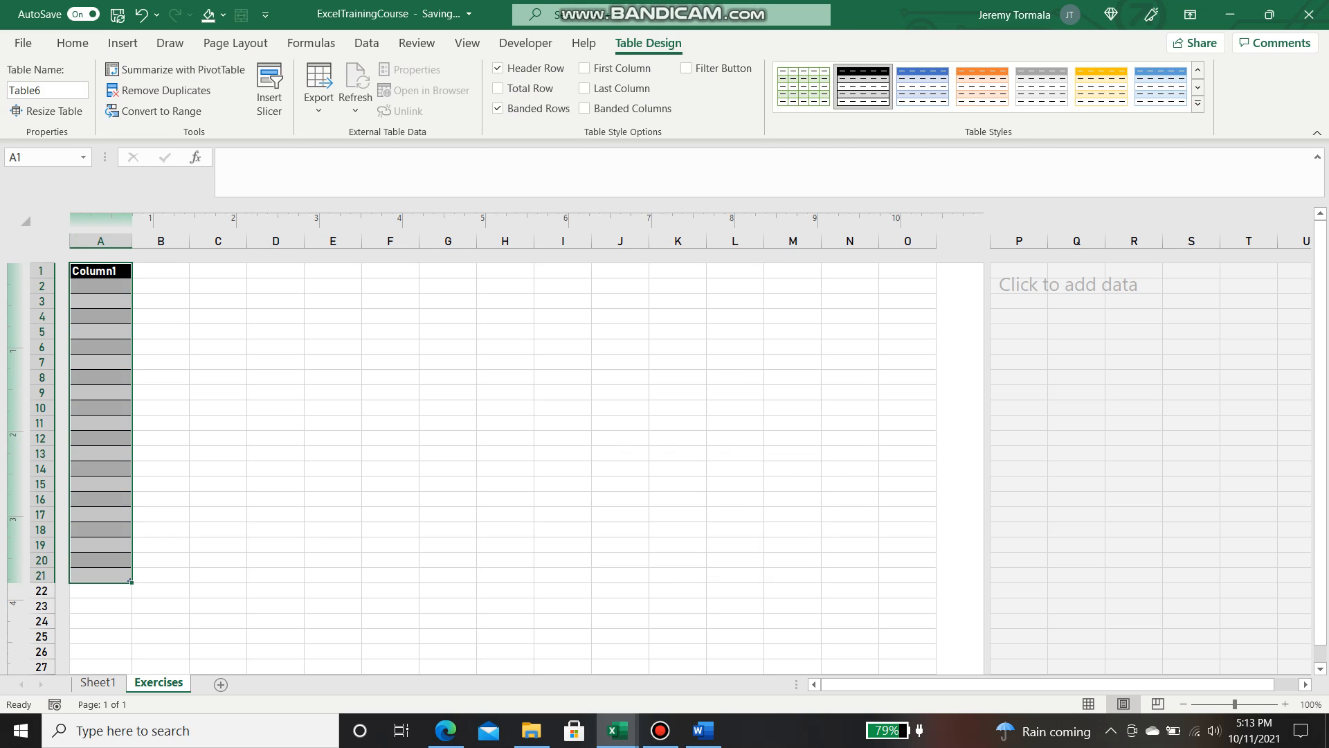
Step: Widen column A to roughly twice its width and center the table's header cell
drag(131, 240, 179, 240)
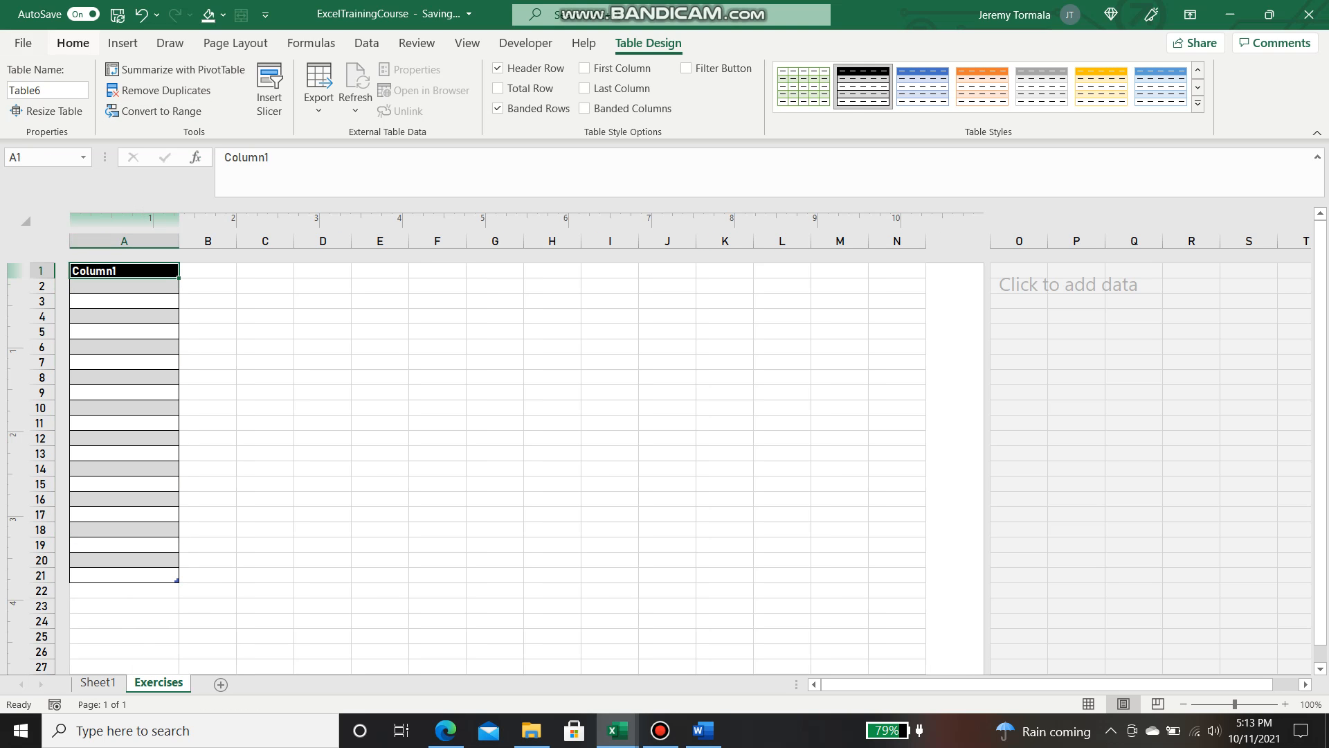
key(alt+h)
click(379, 104)
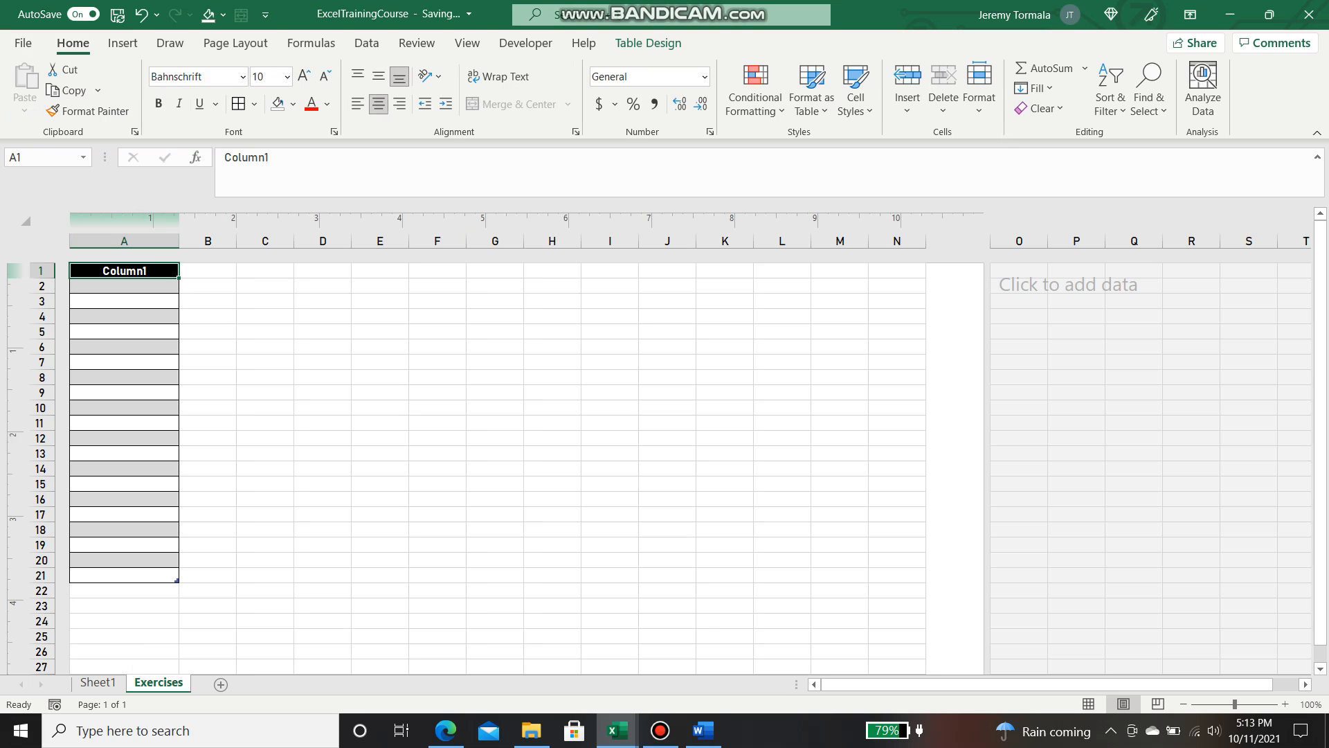
click(660, 730)
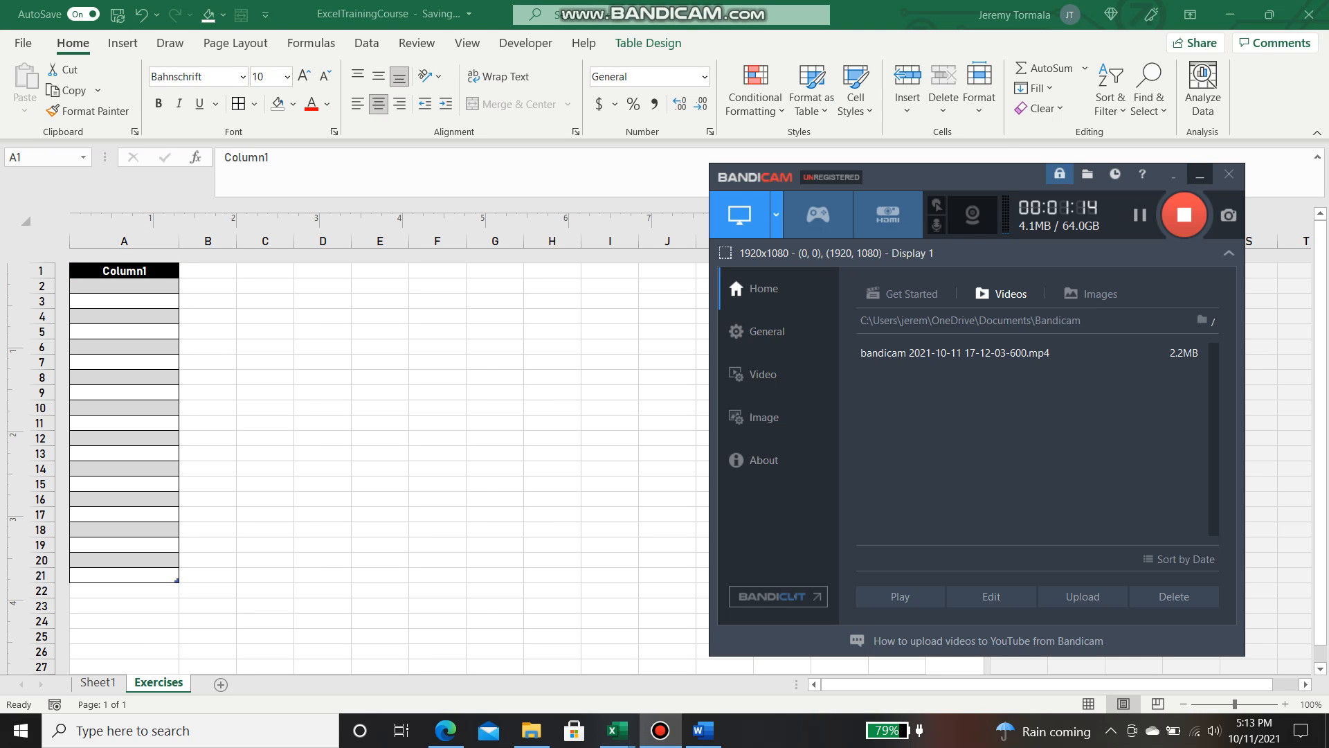
key(alt+Tab)
click(379, 422)
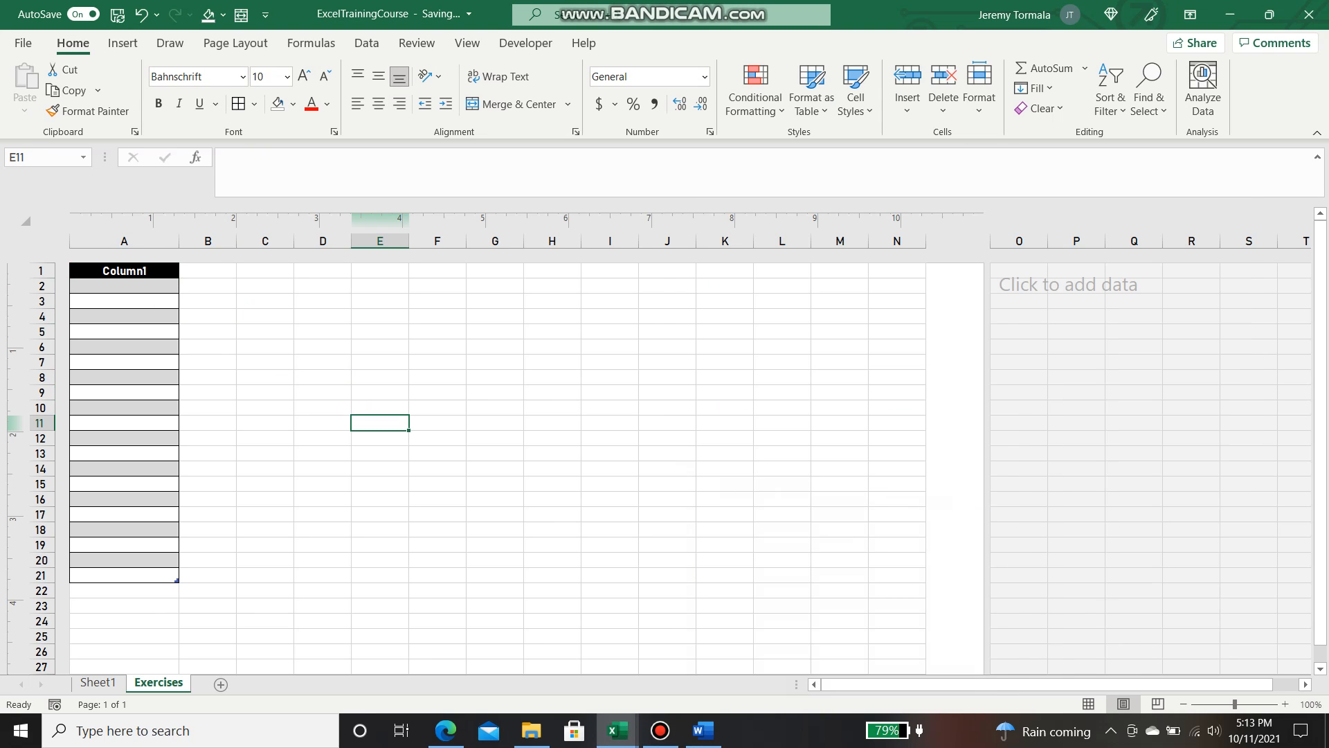
Step: Rename the table header in A1 to Categories
click(124, 270)
text(Cate)
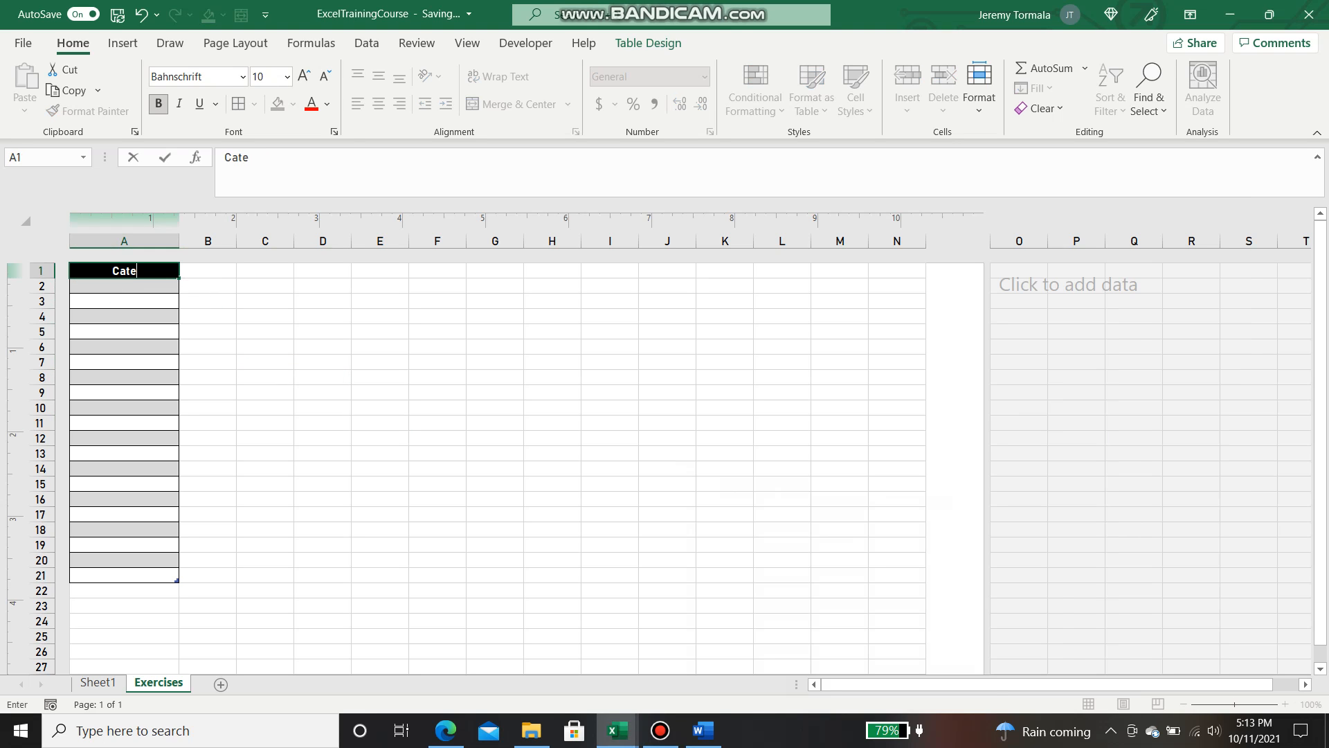
text(ogries)
key(BackSpace)
key(BackSpace)
key(BackSpace)
key(BackSpace)
key(BackSpace)
key(BackSpace)
text(gories)
key(Return)
Step: Enter the categories Squat, Hinge, Press and Back in cells A3 to A6
click(124, 300)
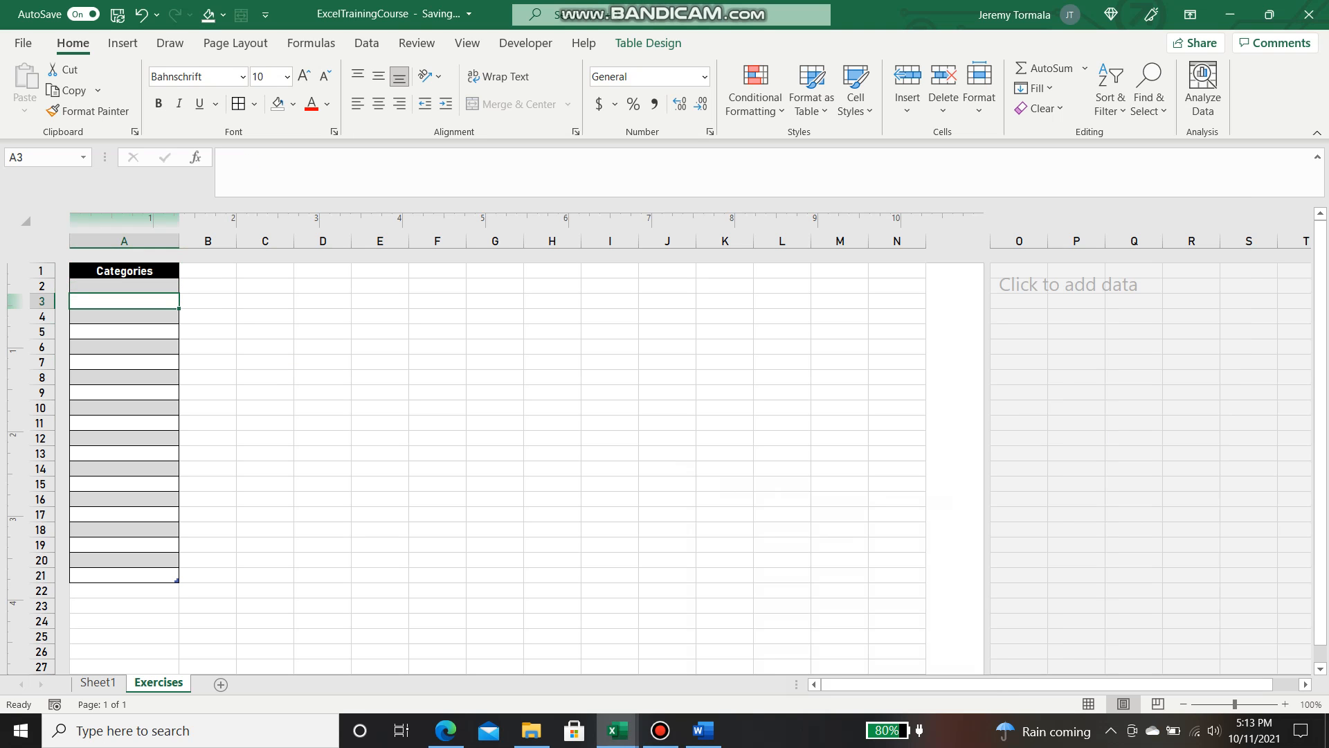
text(Squat)
key(Return)
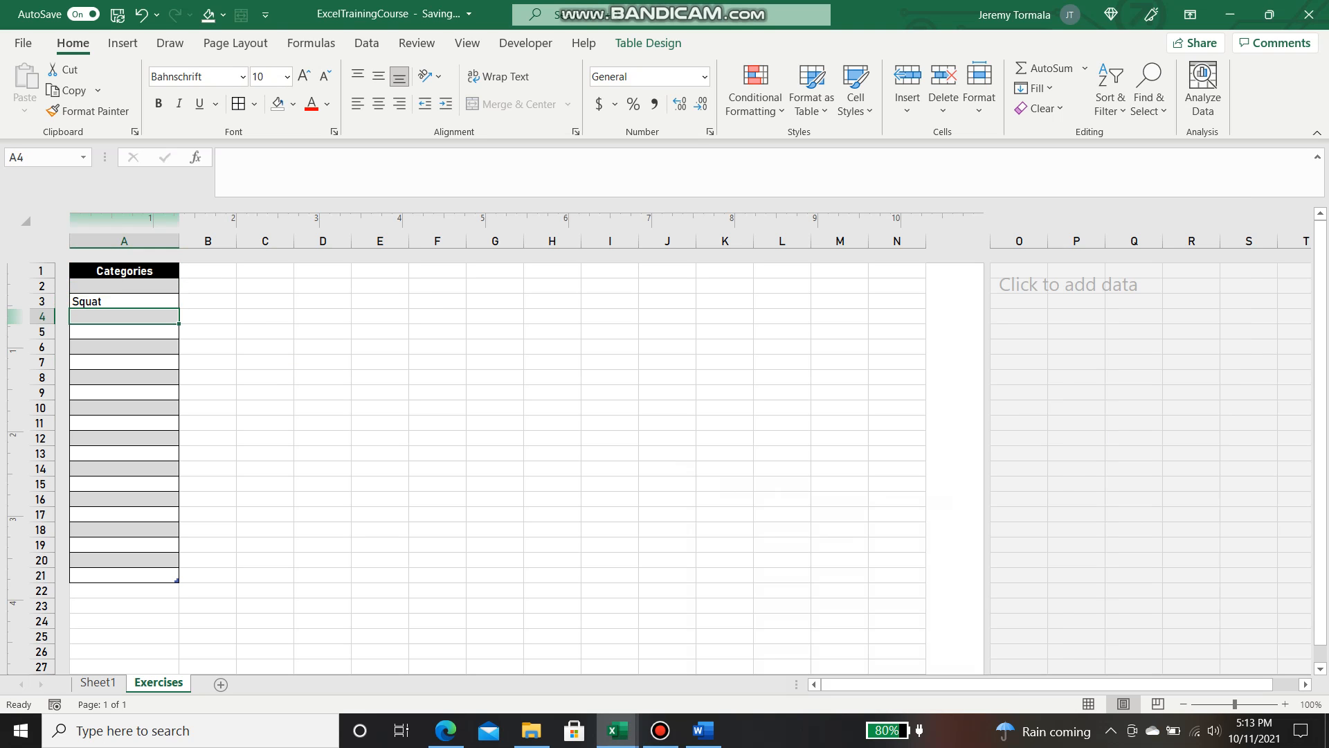
text(Pinge)
key(Return)
text(Press)
key(Return)
text(Back)
key(Return)
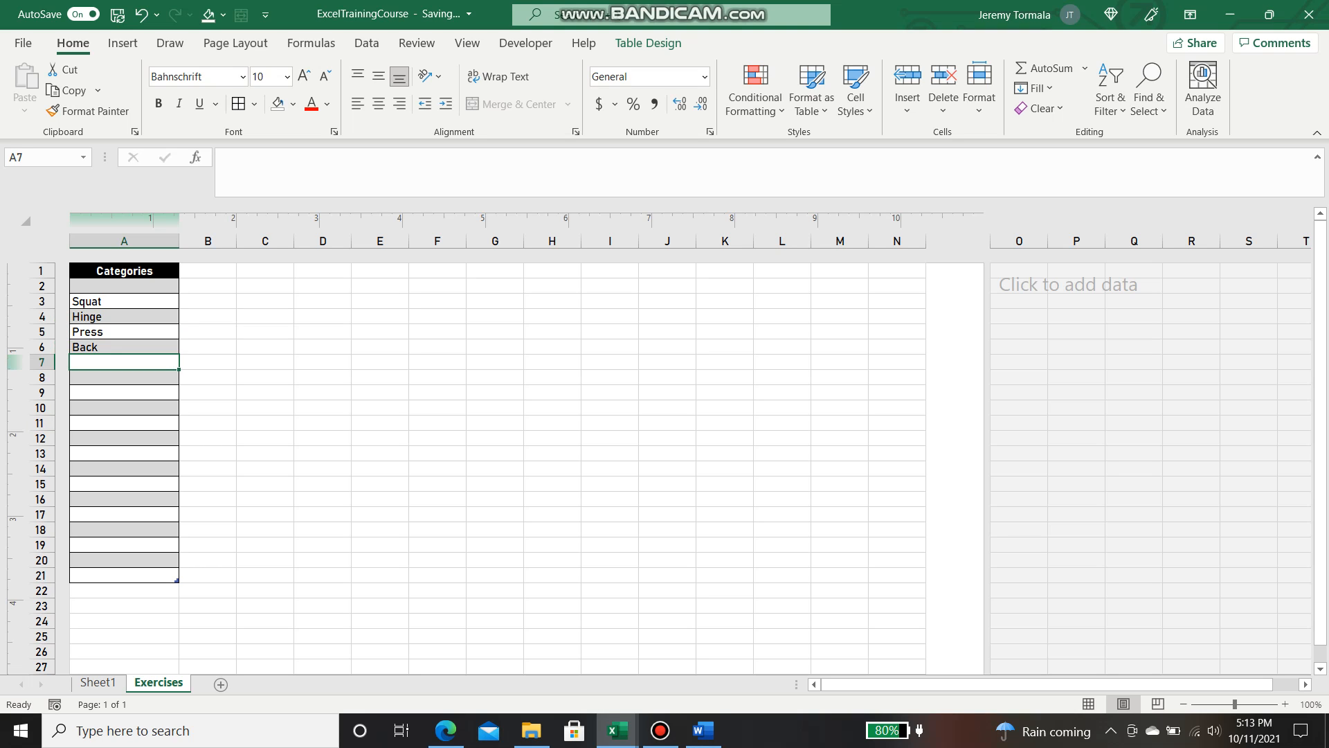
click(124, 346)
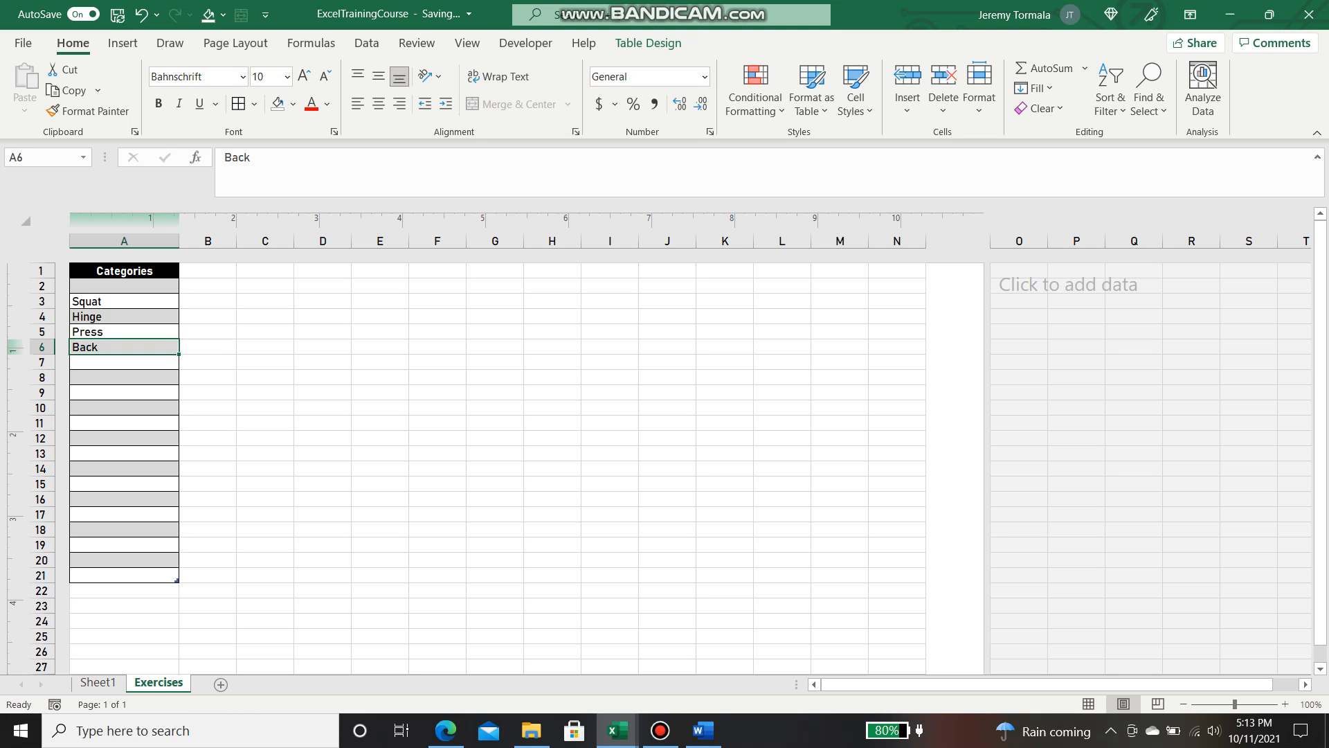
click(124, 362)
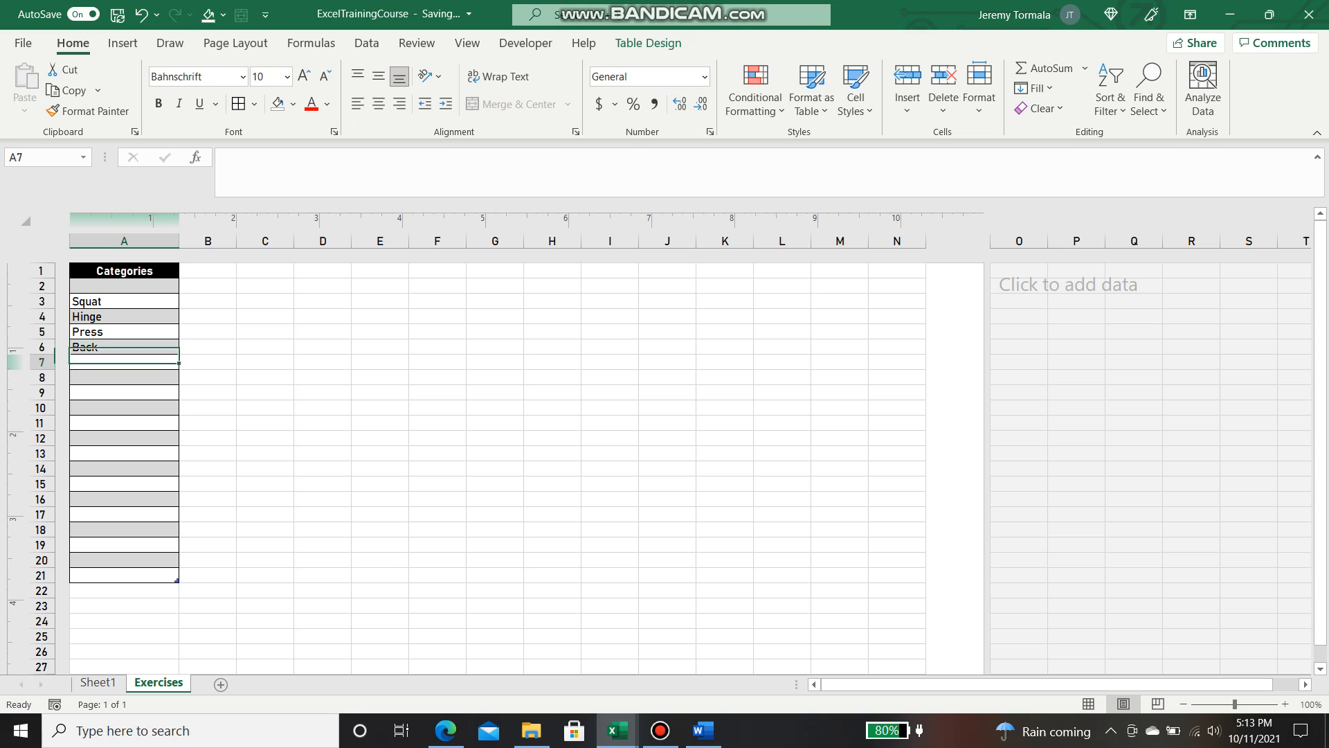
click(124, 346)
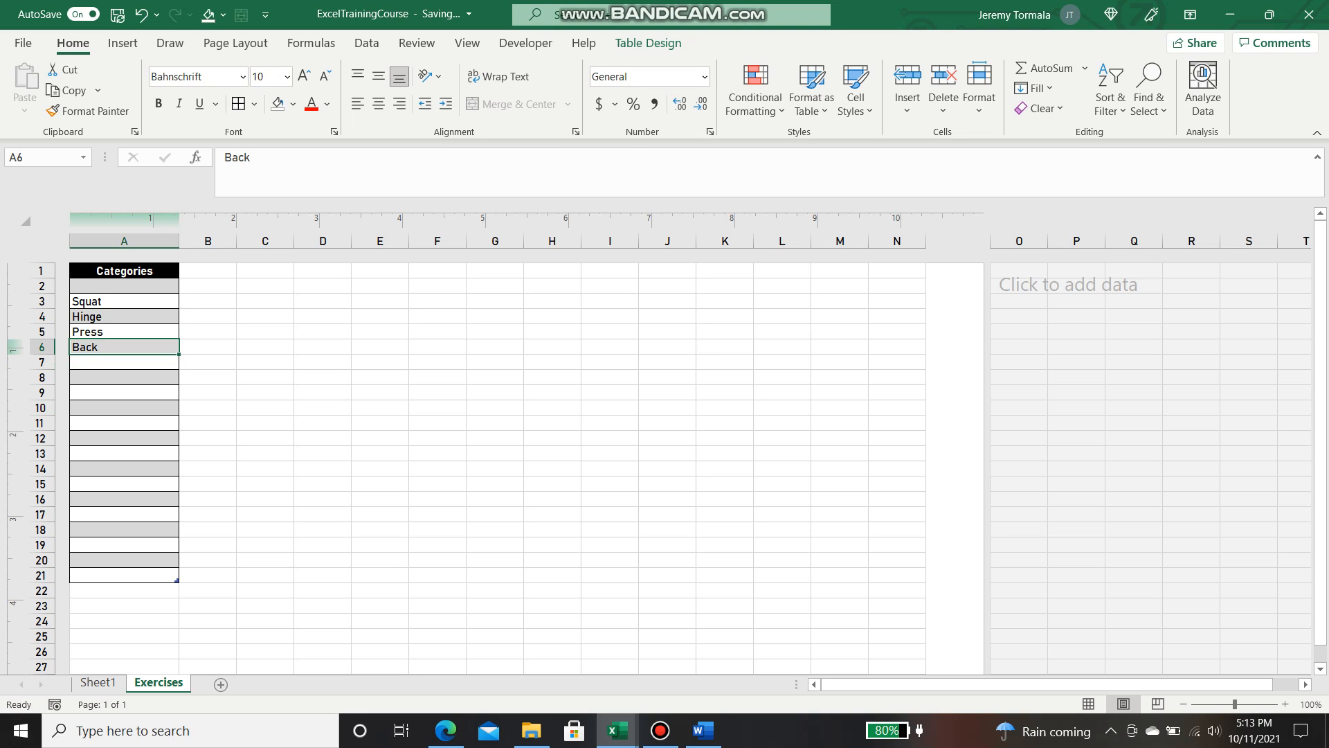
click(265, 453)
click(207, 331)
click(207, 300)
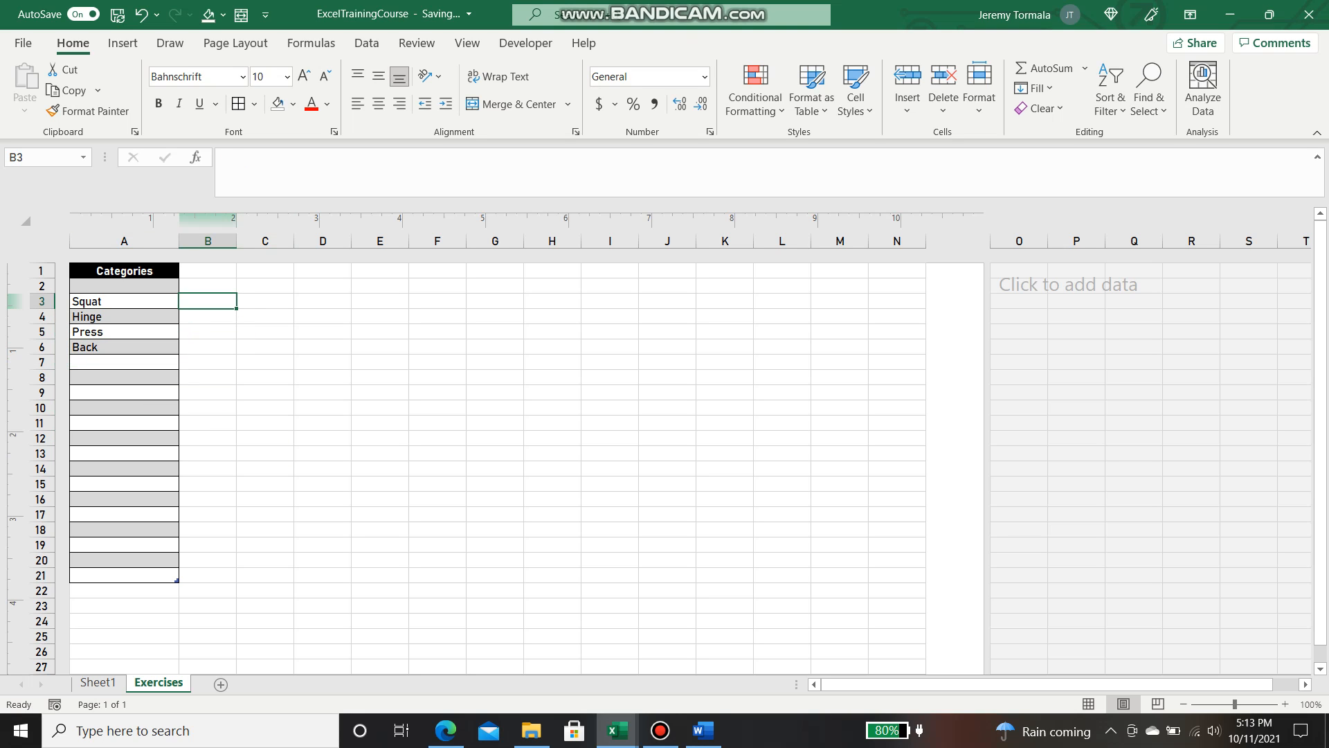
Step: Narrow column B to a thin spacer beside the Categories table
click(265, 377)
drag(237, 241, 189, 241)
click(275, 332)
Step: Create a two-column table from C1:D21 without existing headers and shorten it to end at row 21
click(217, 270)
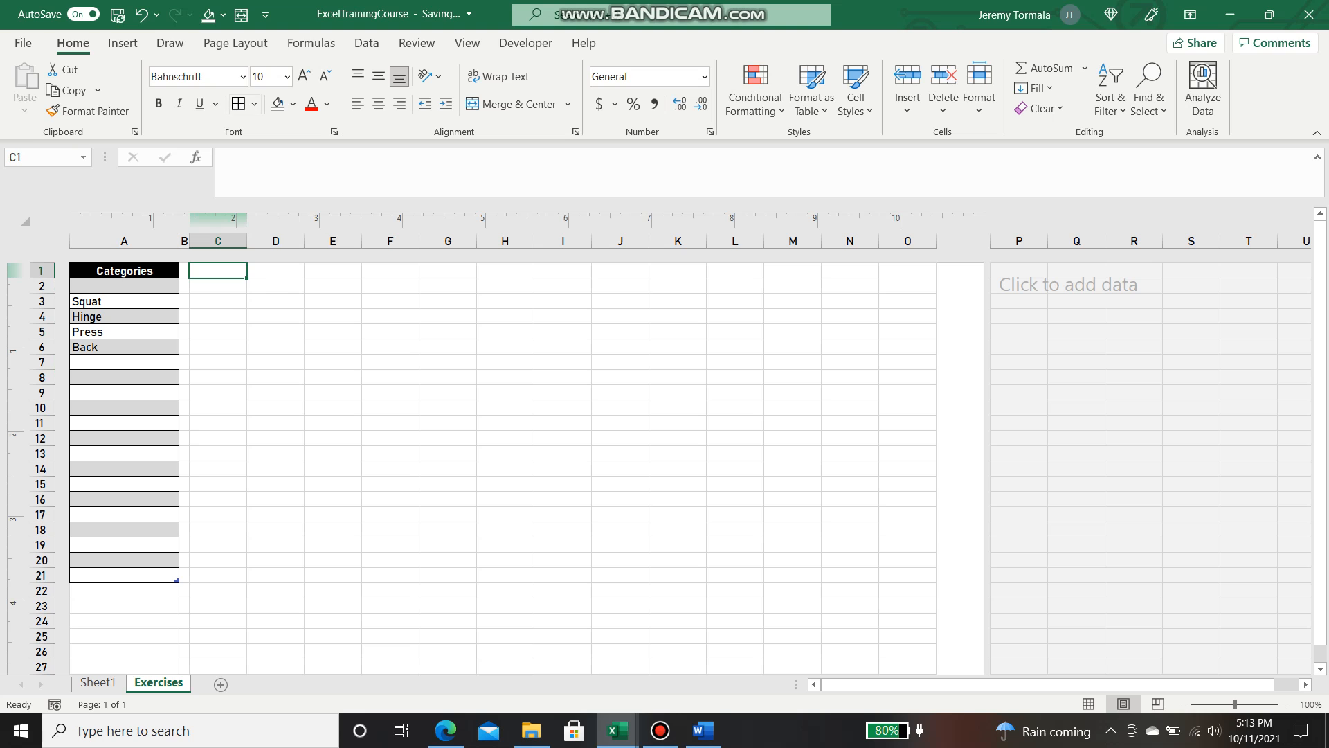
click(122, 42)
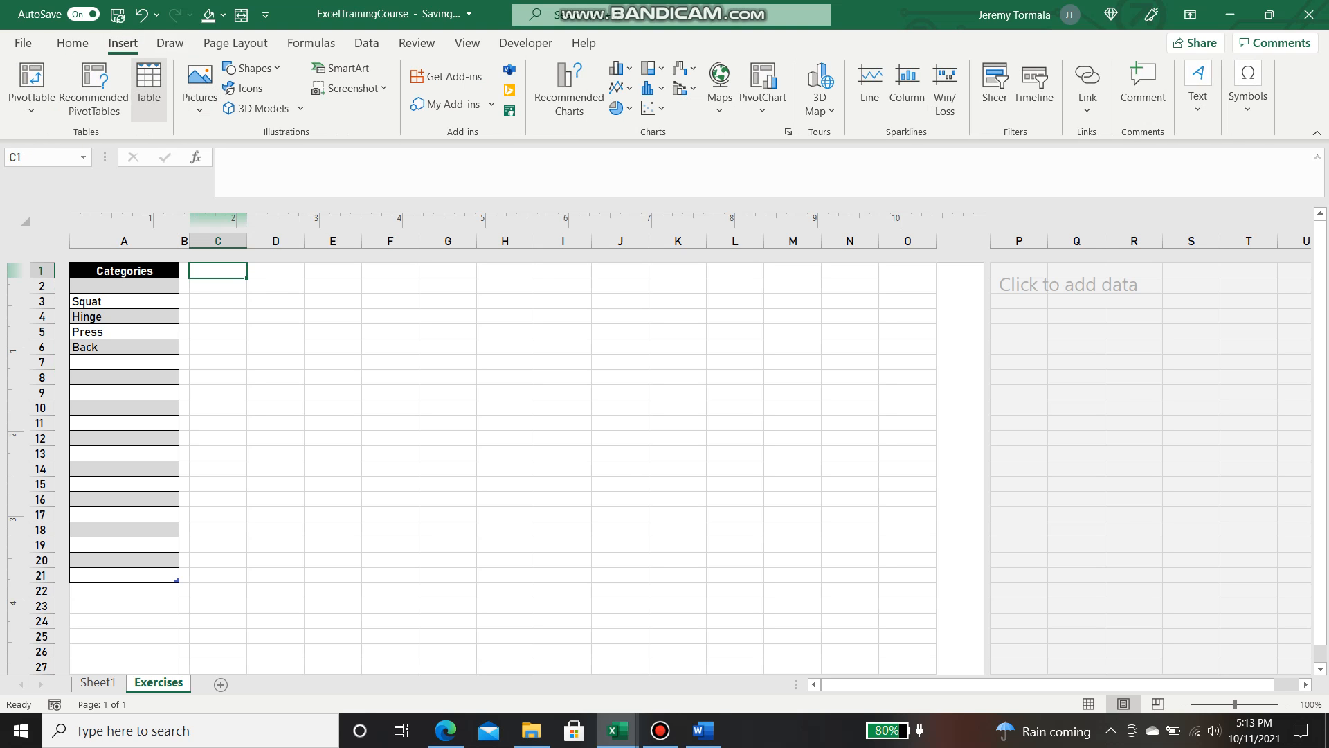
click(148, 86)
drag(217, 270, 276, 297)
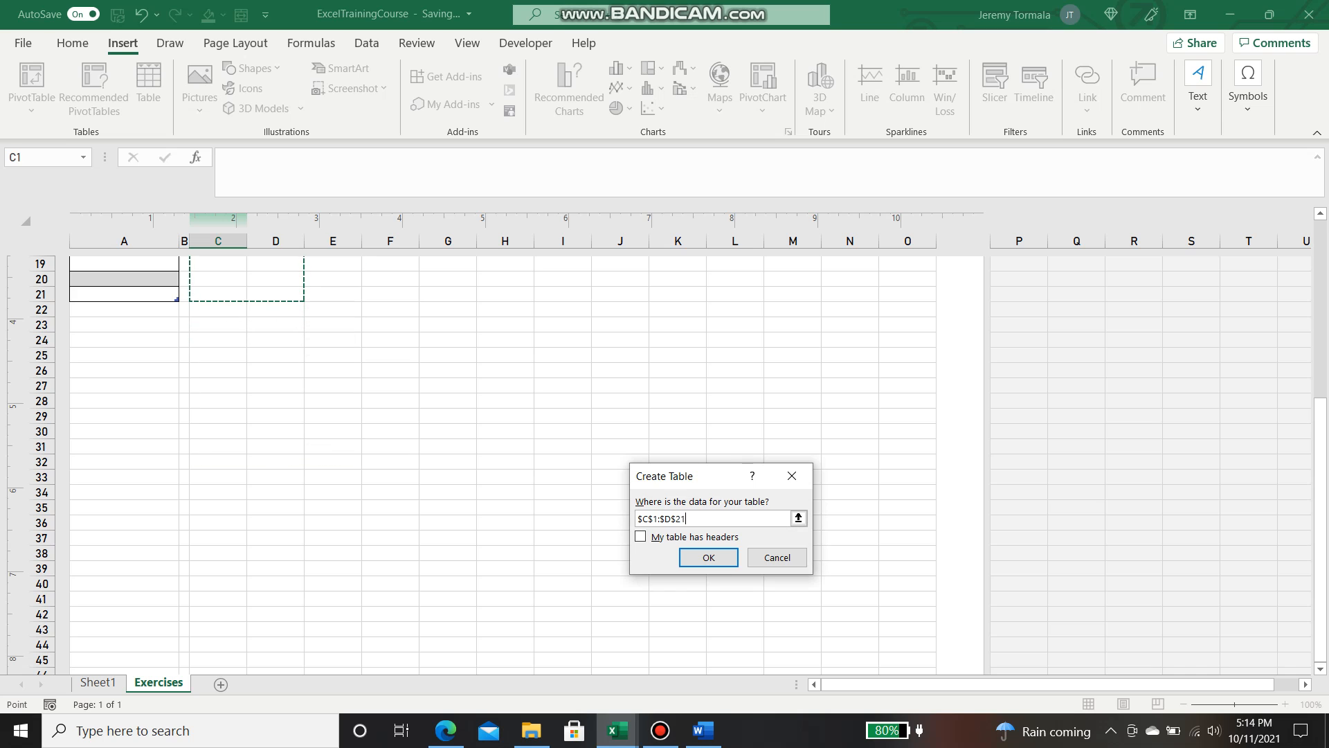
click(708, 558)
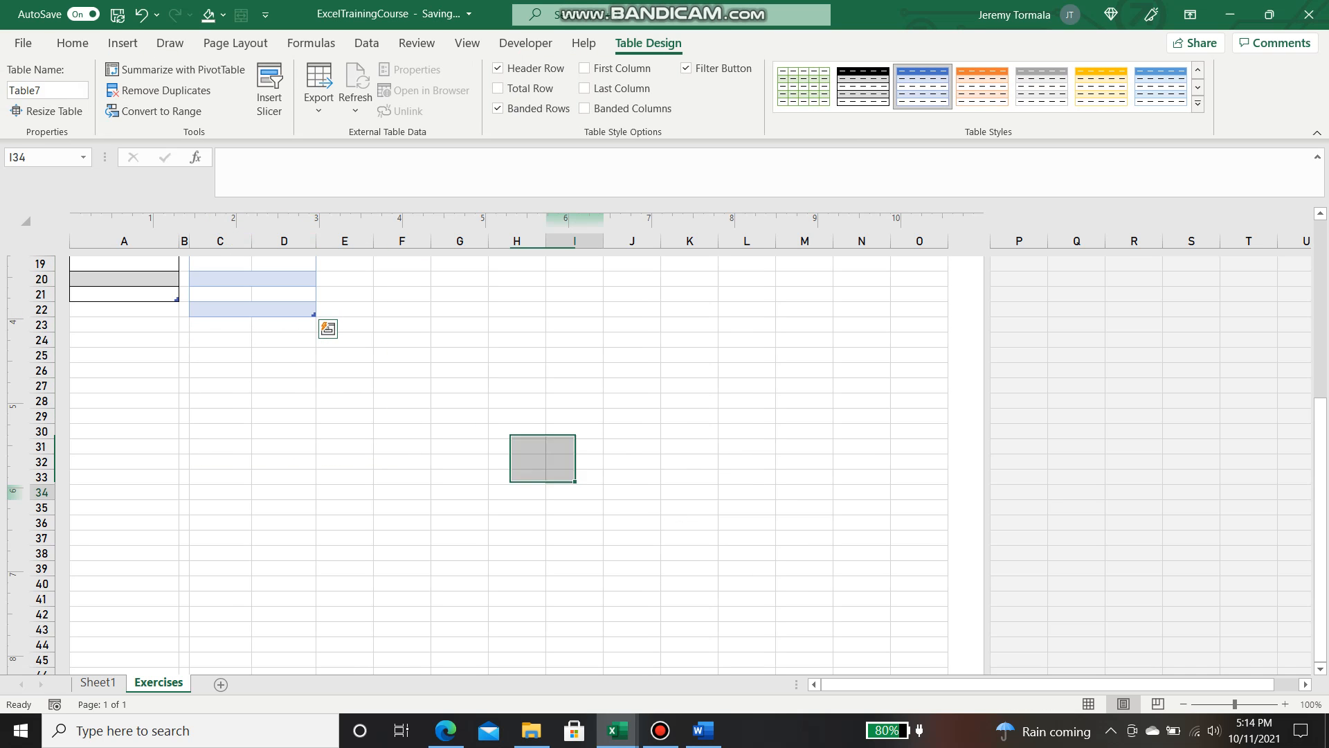
drag(314, 314, 312, 297)
click(401, 340)
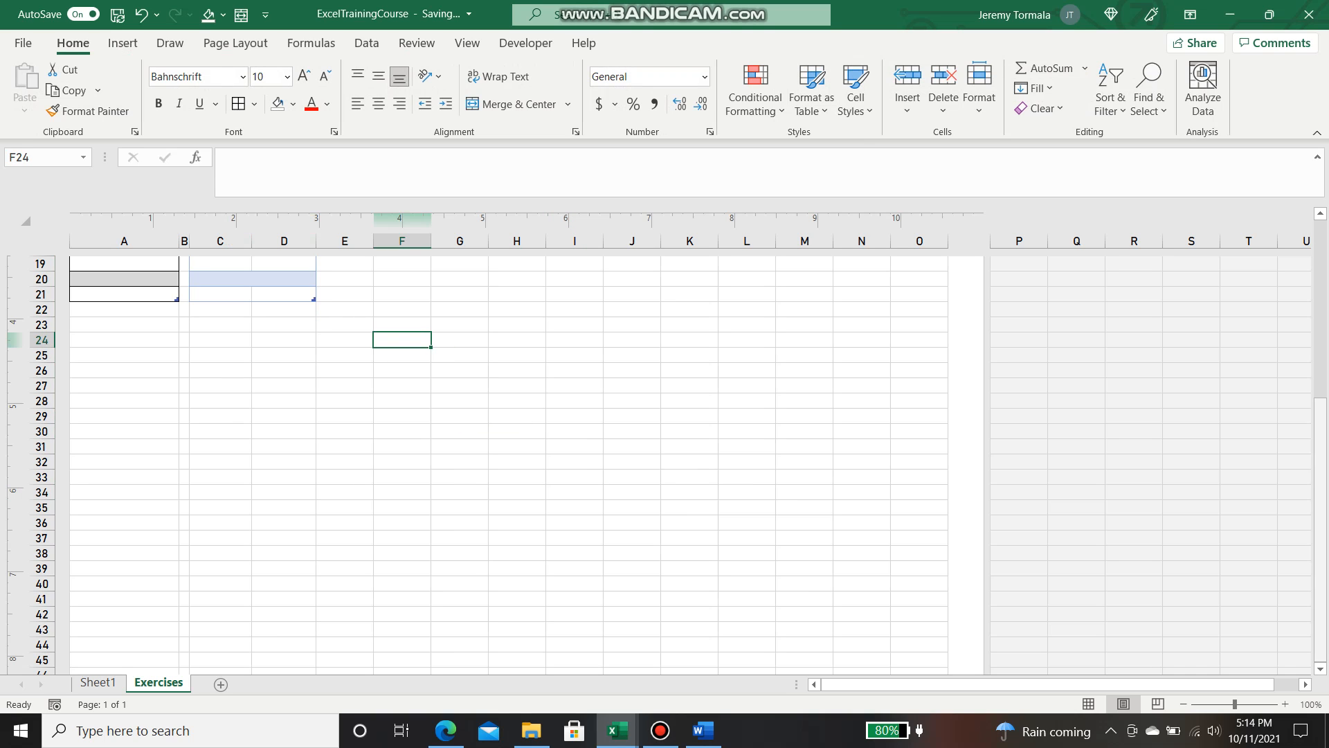
Step: Apply the black banded table style to the two-column table in columns C and D
scroll(508, 464, up, 6)
click(214, 272)
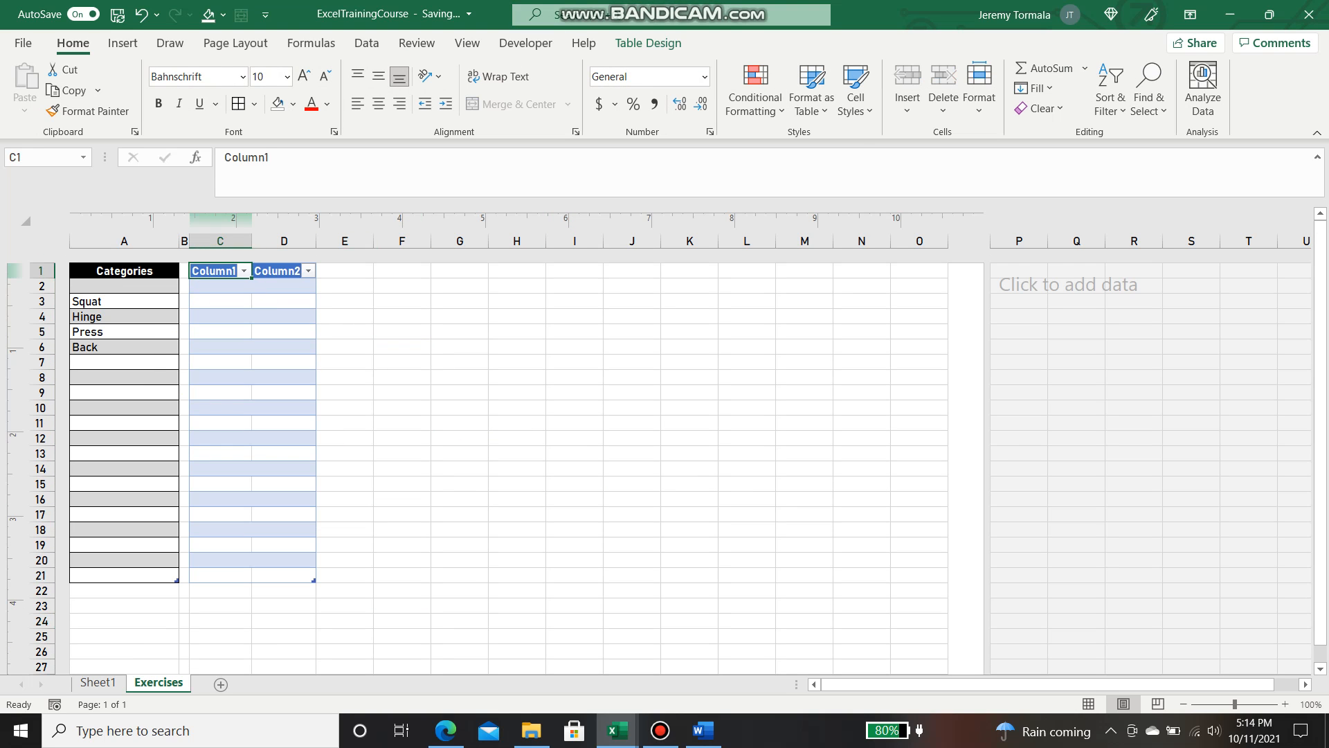
click(648, 43)
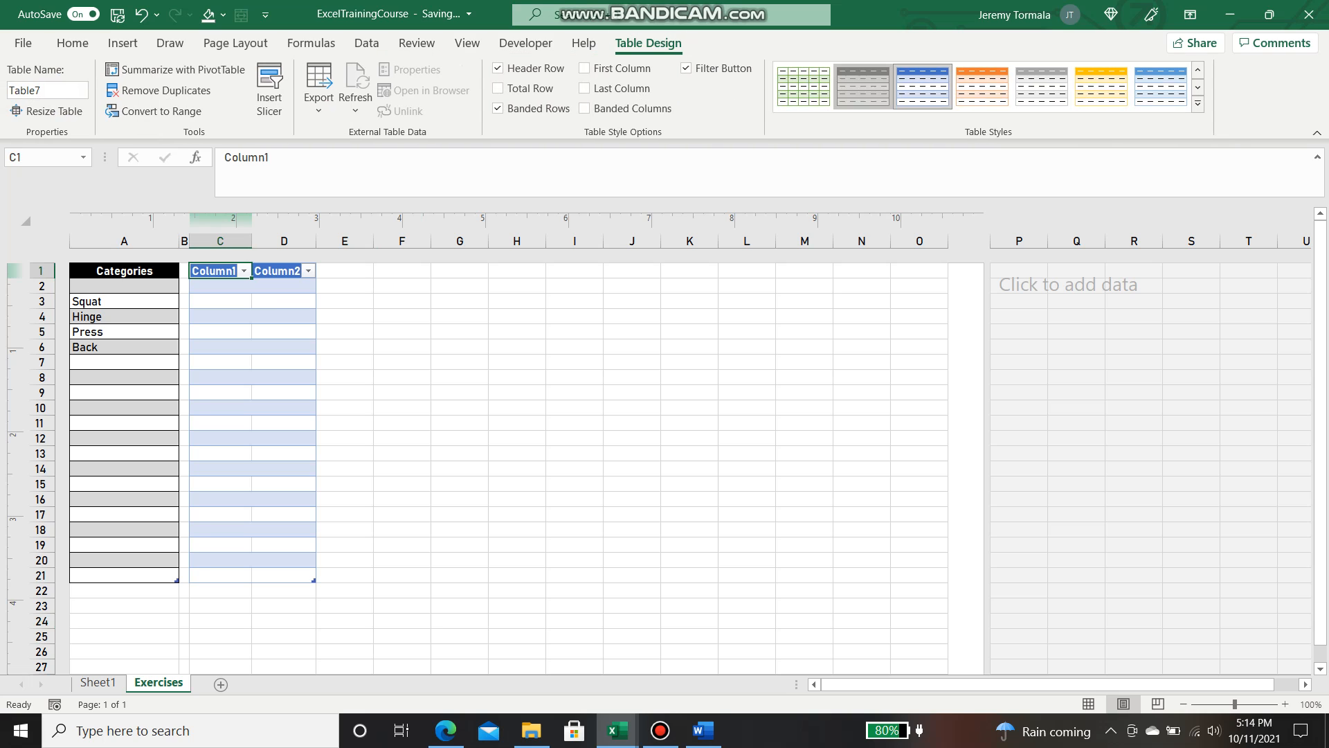
click(863, 86)
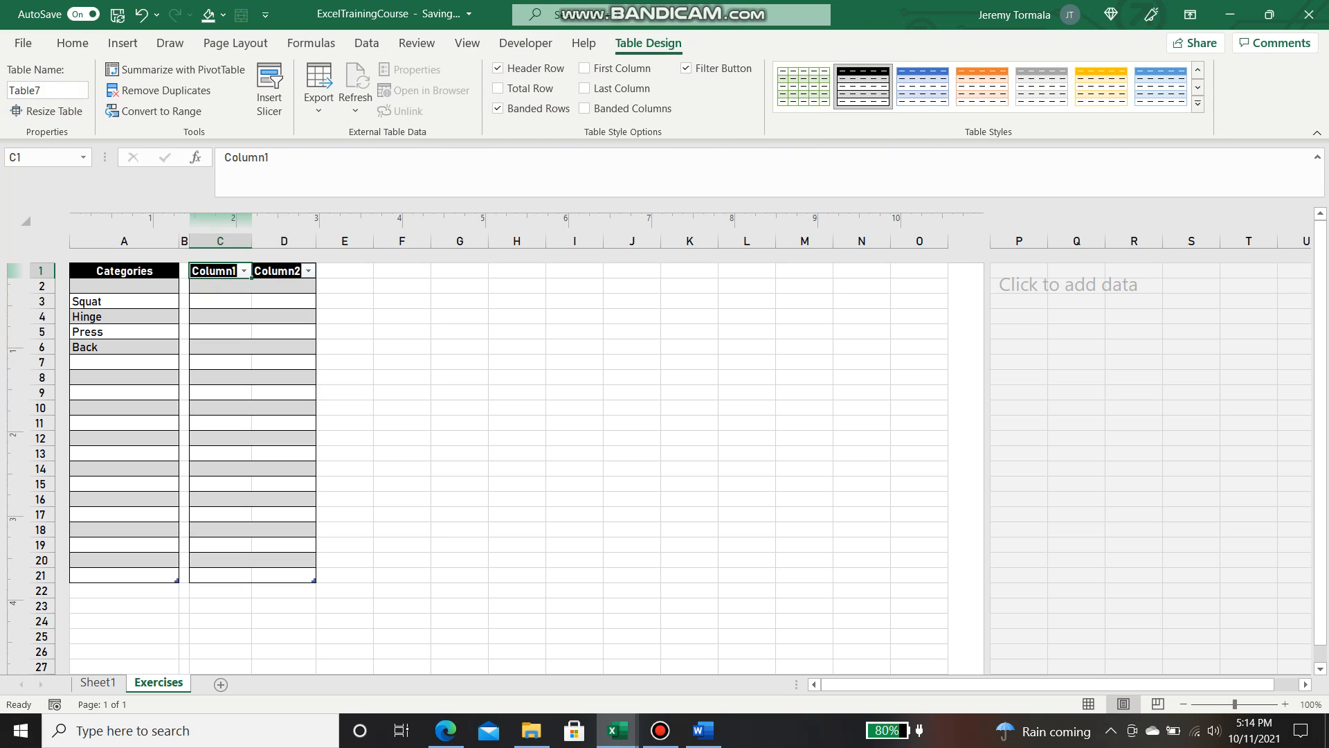
Step: Hide the filter buttons of the table in columns C and D and center its headers in C1:D1
click(686, 68)
drag(220, 271, 285, 271)
click(73, 43)
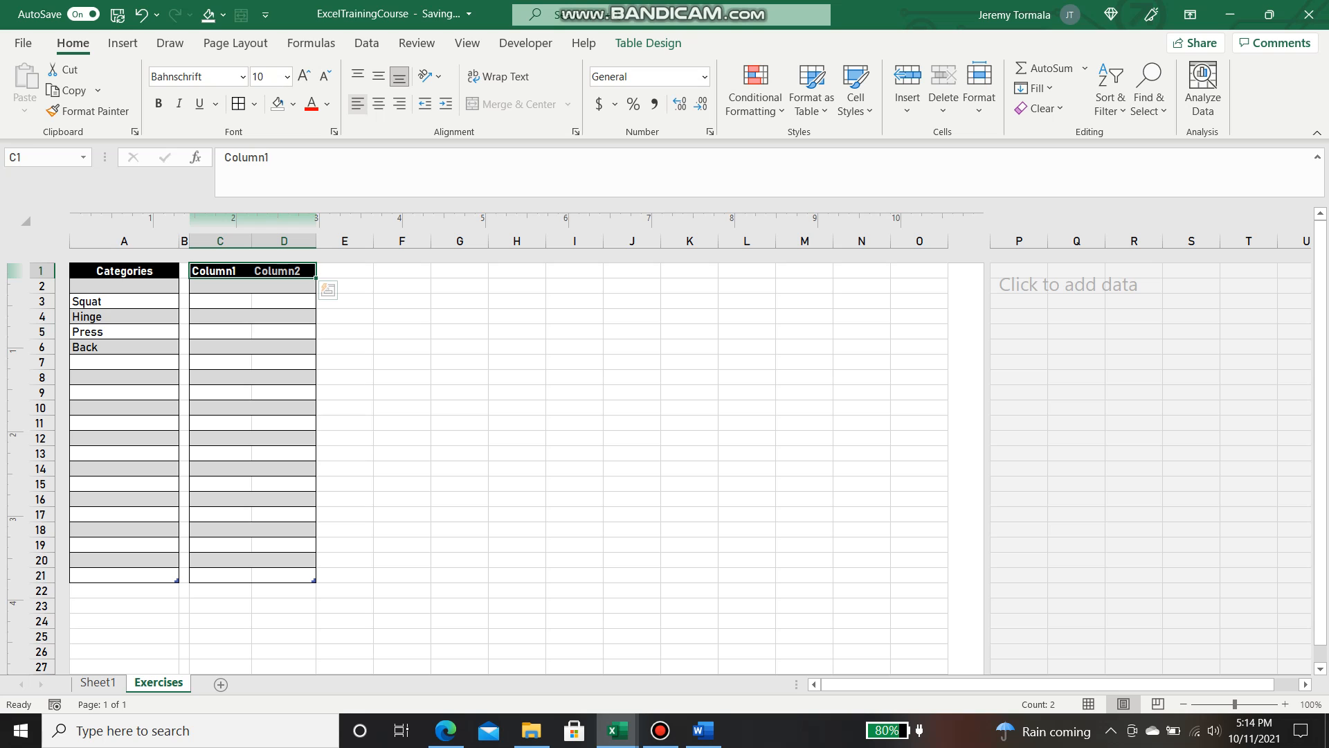
click(379, 103)
click(402, 378)
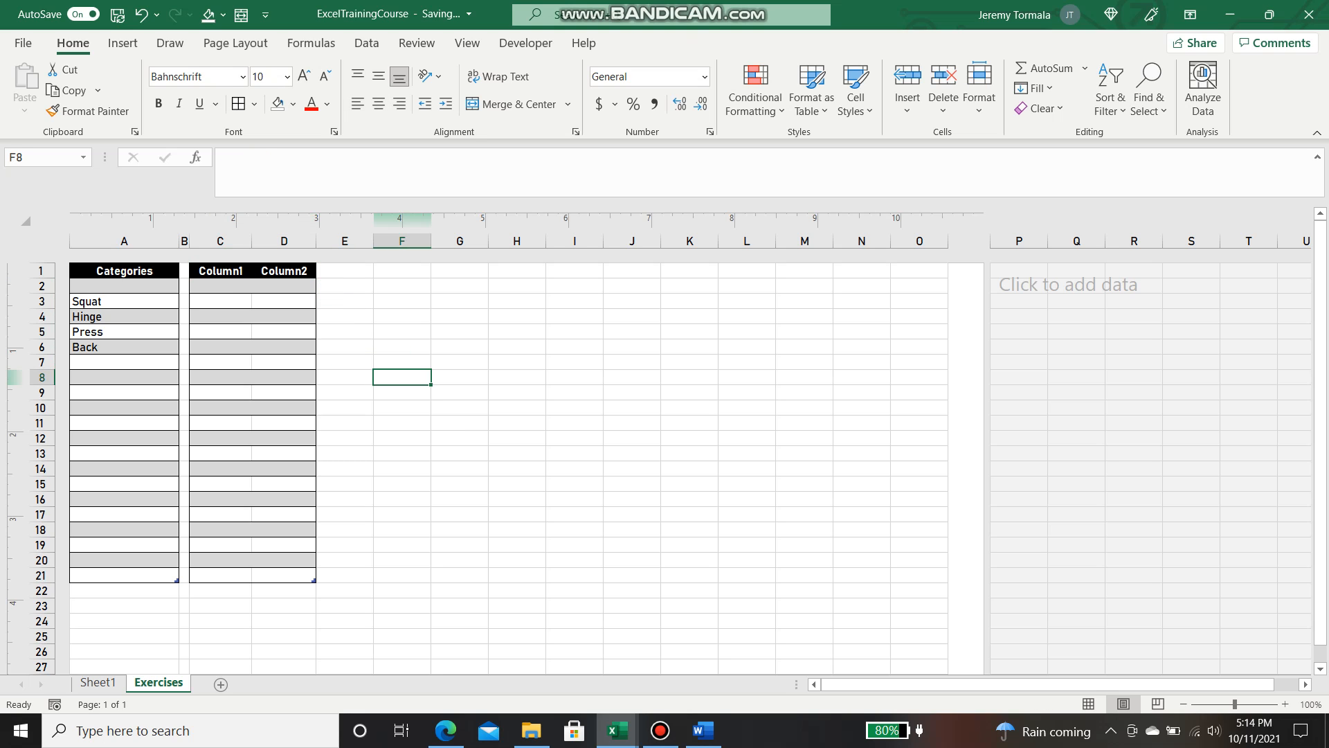
Step: Apply all borders to the body cells C2:D21 of the two-column table
click(221, 271)
drag(220, 286, 283, 575)
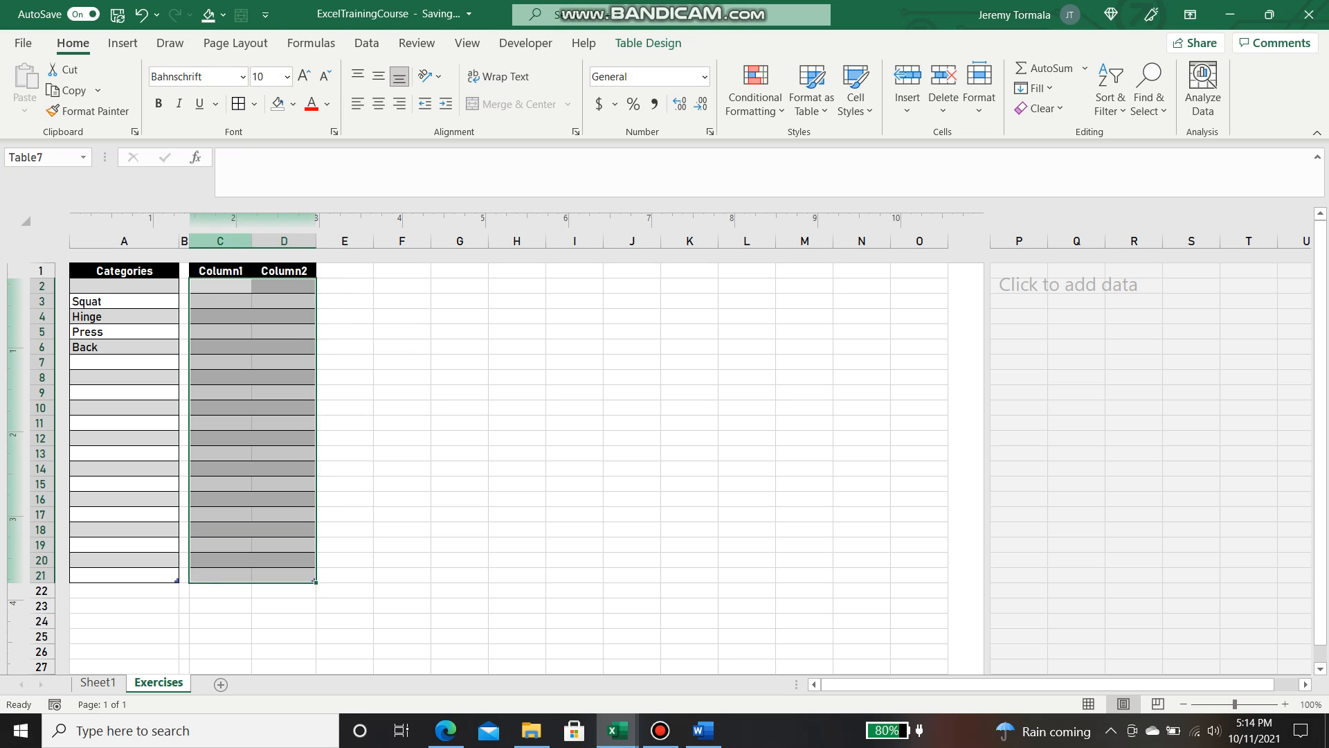
click(254, 103)
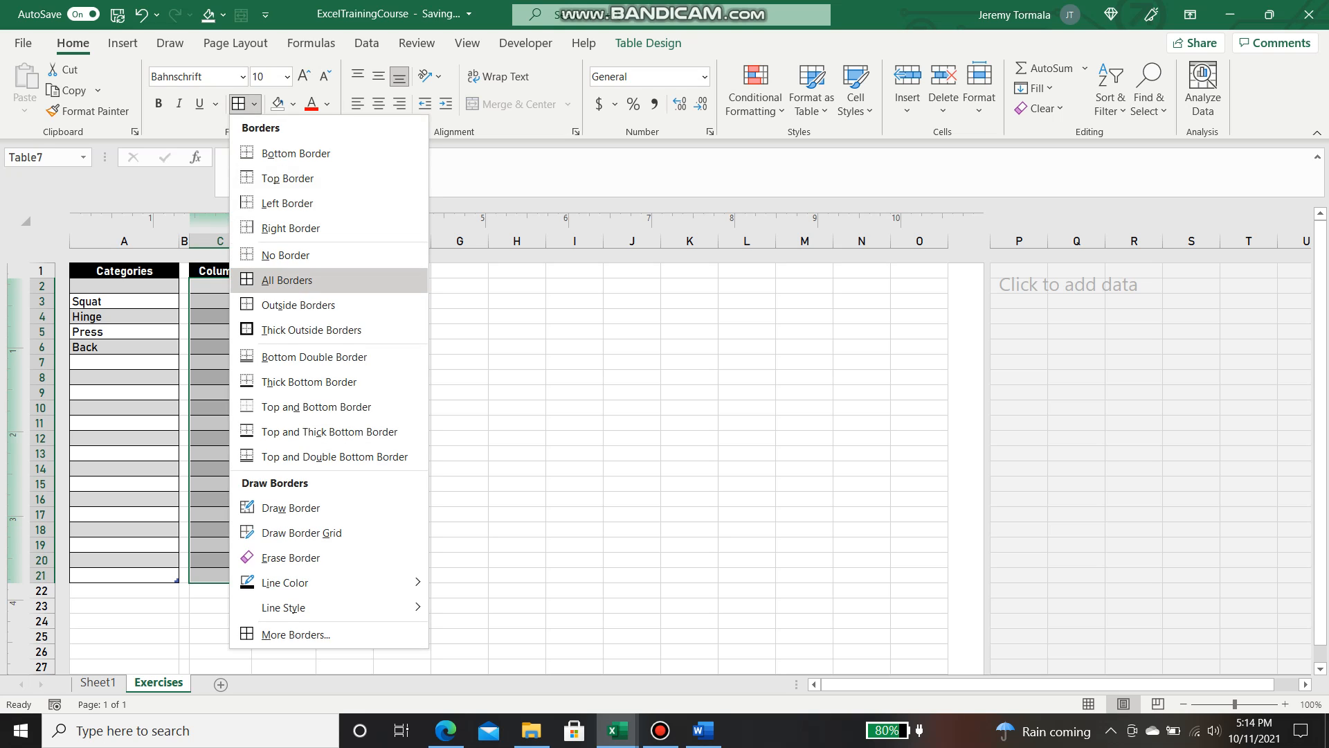
click(288, 276)
click(454, 347)
Step: Rename the headers of the two-column table to Squat in C1 and URL in D1
click(220, 271)
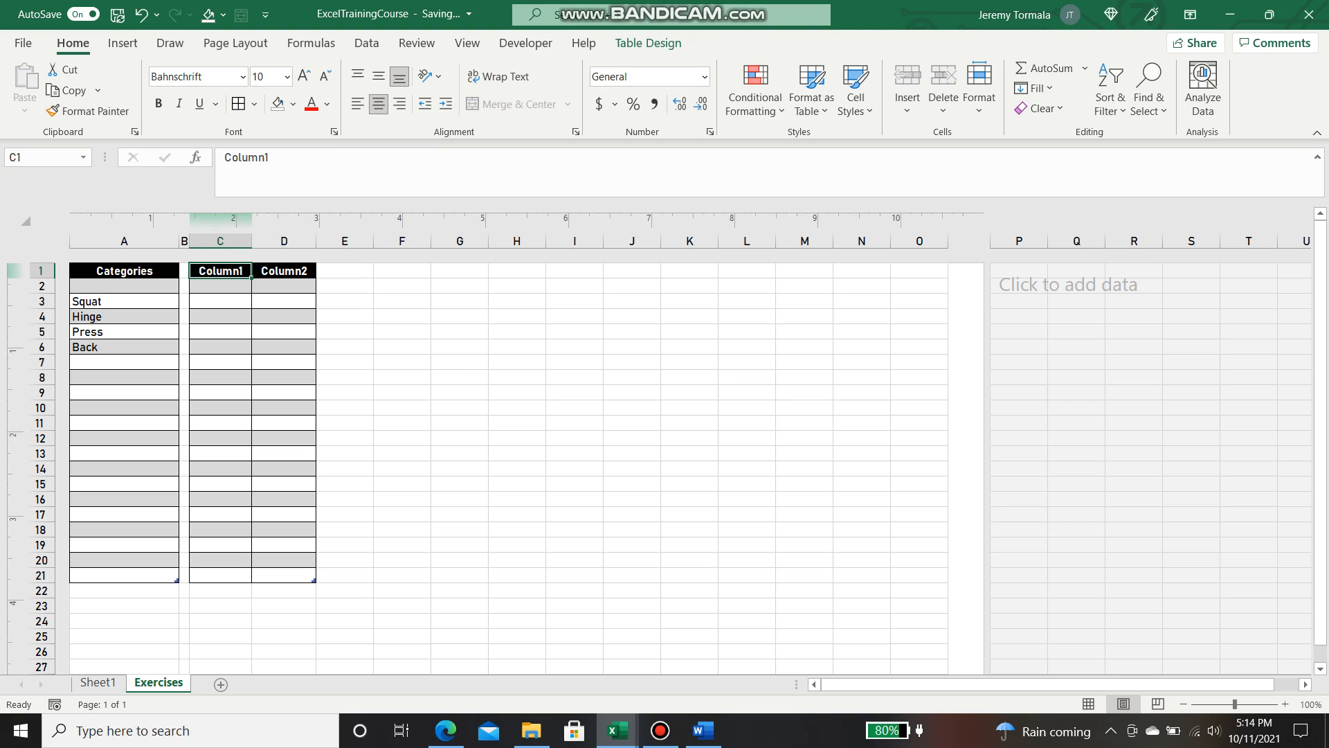
click(124, 301)
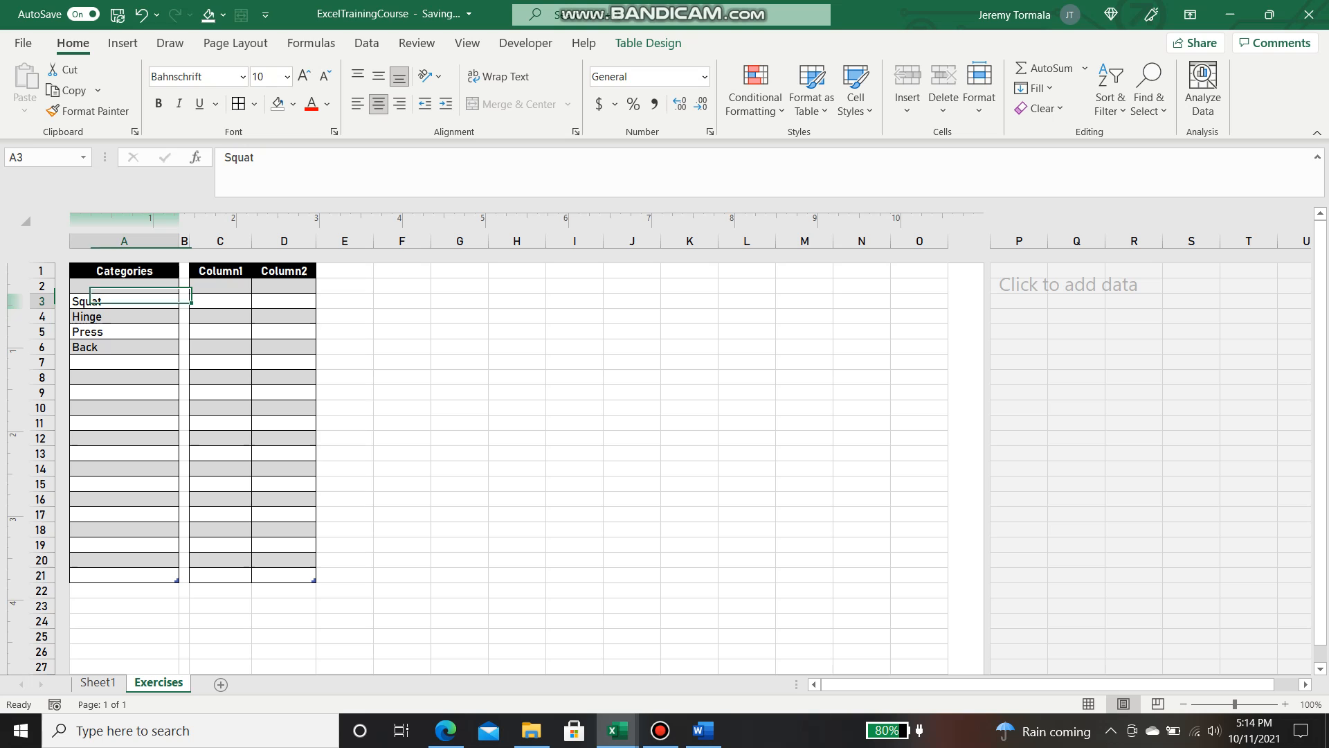
click(124, 332)
click(221, 271)
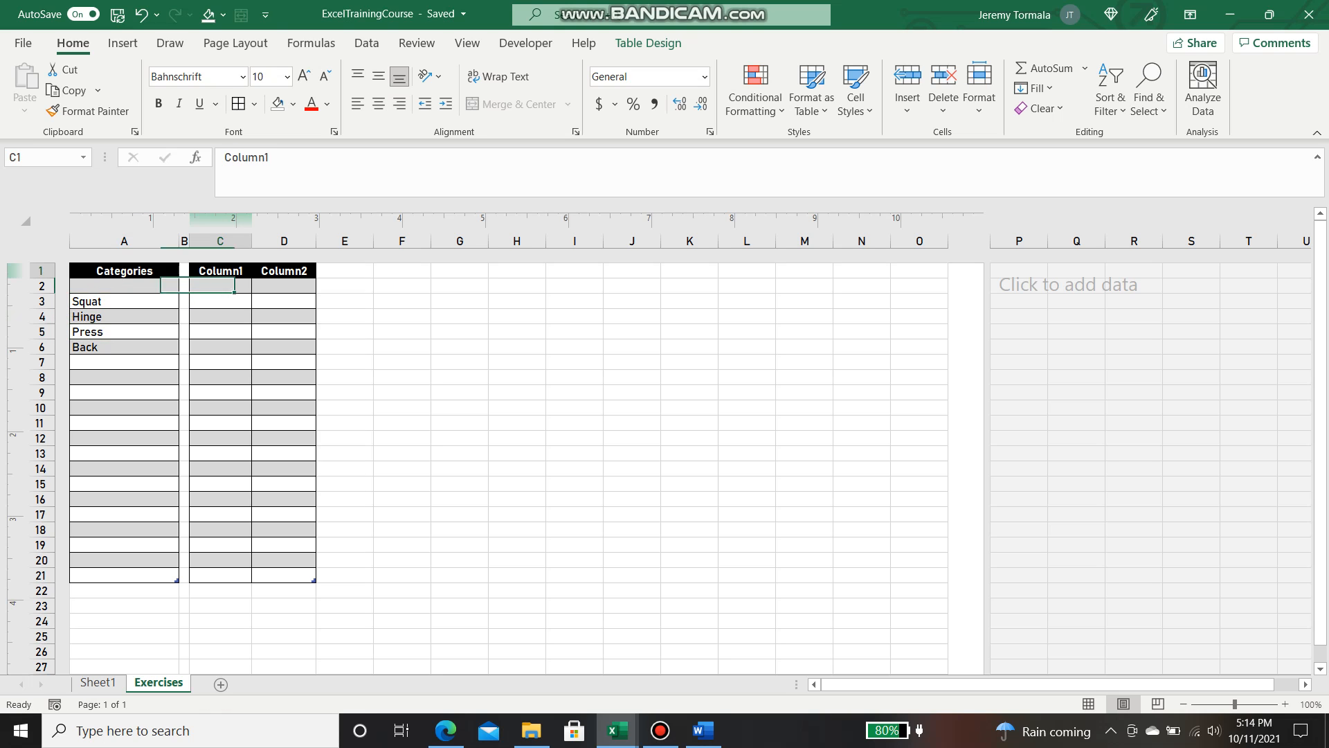
text(Squat)
key(Return)
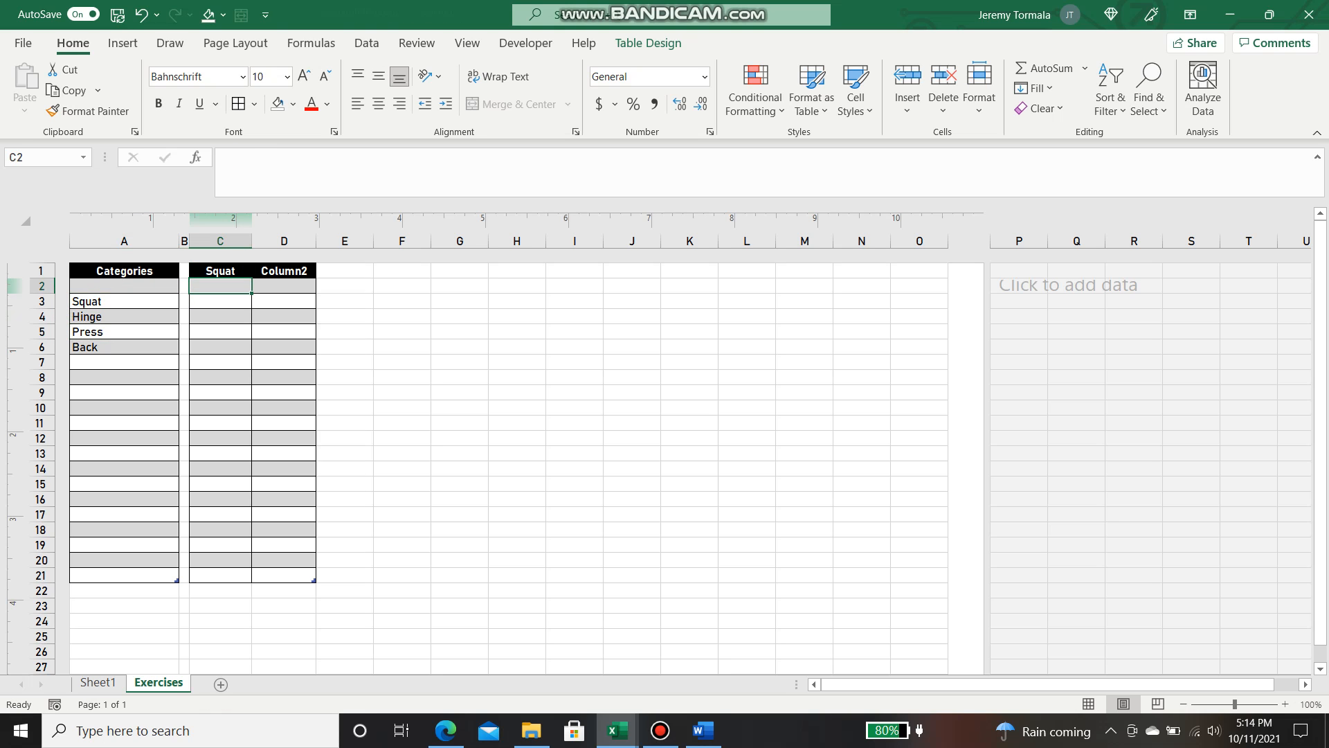
click(284, 270)
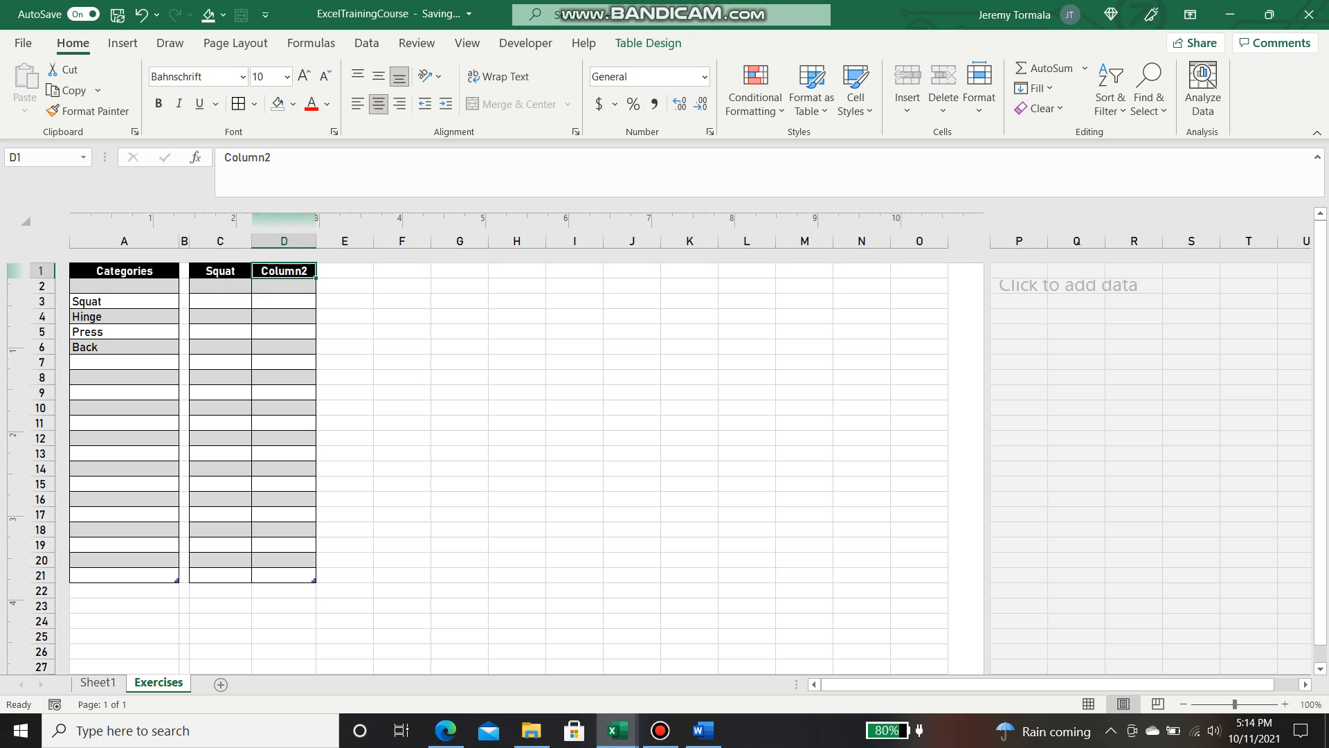
text(URL)
key(Return)
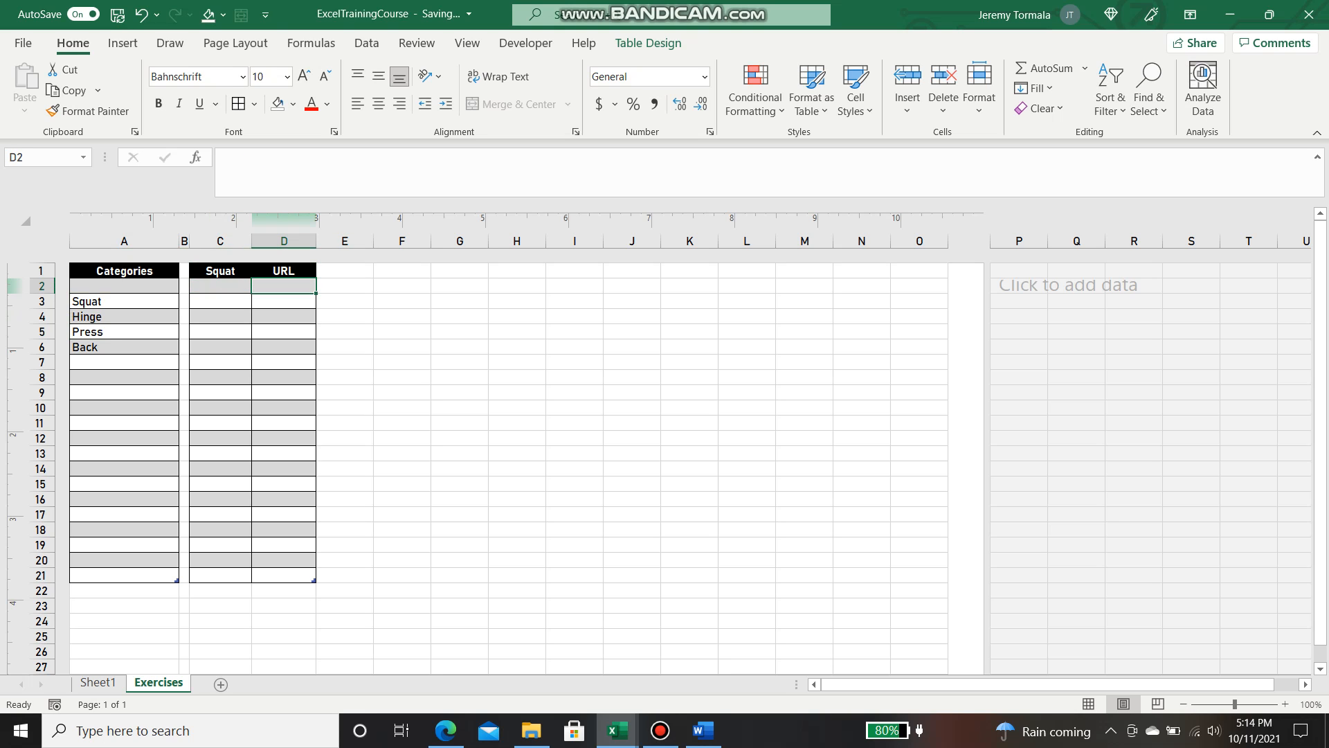
Step: Widen column C, the Squat column, to make room for exercise names
drag(284, 286, 284, 530)
mouse_move(459, 454)
mouse_down()
mouse_move(459, 483)
mouse_move(459, 469)
mouse_up()
drag(251, 241, 284, 241)
click(442, 362)
drag(435, 498, 434, 483)
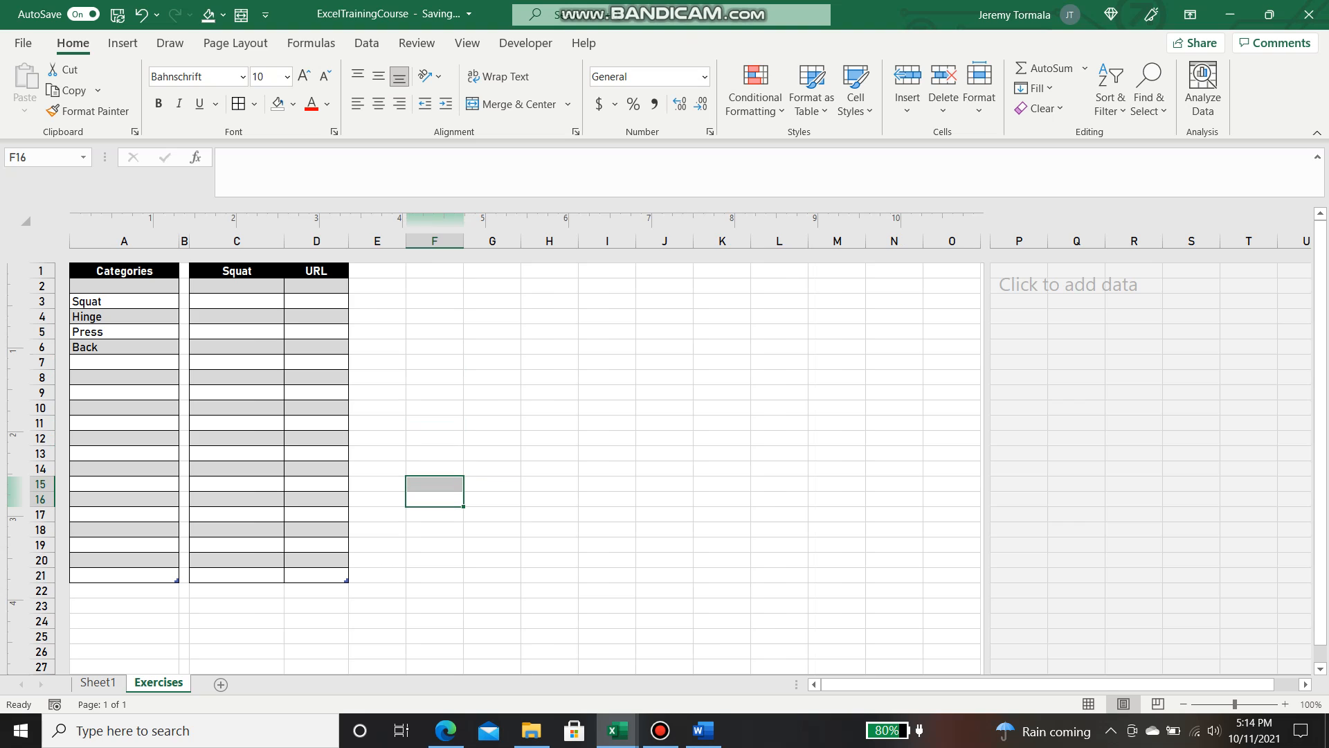
Step: Copy the Squat and URL table in C1:D21 and paste it at F1, I1 and L1
click(434, 301)
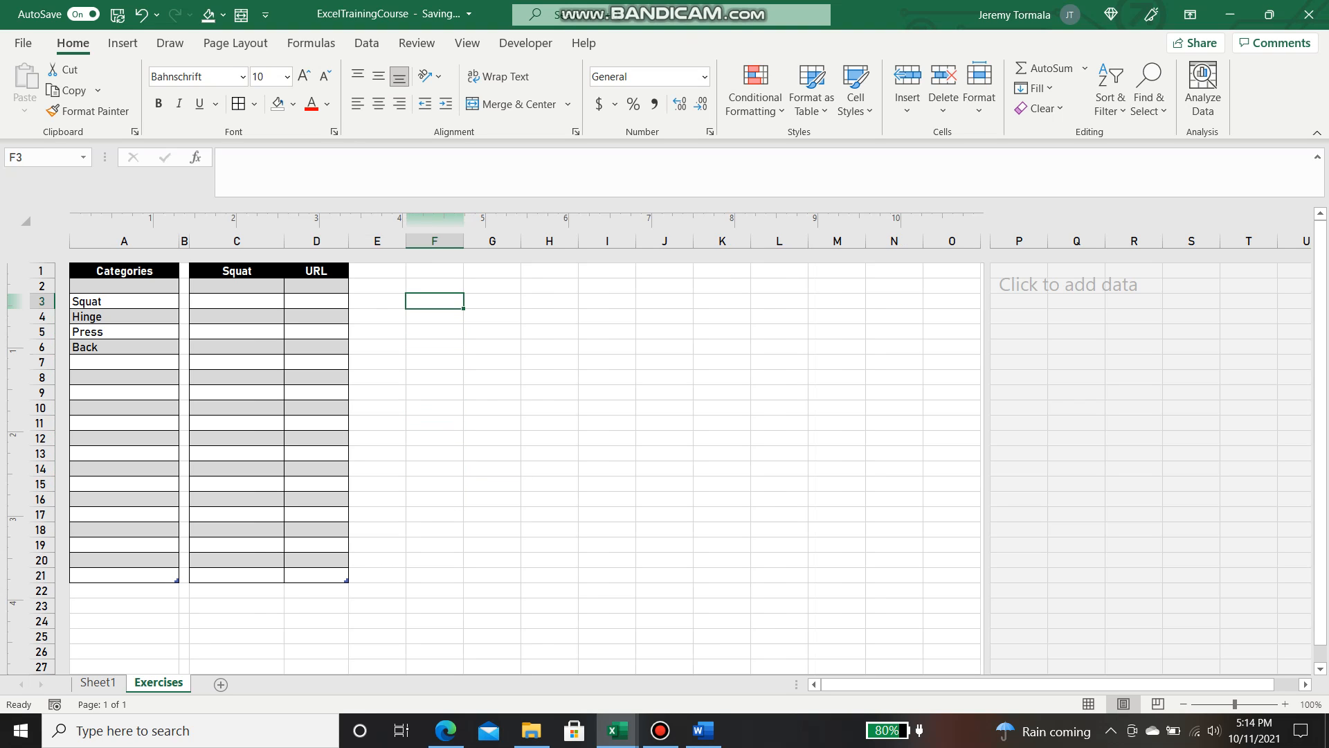
click(434, 270)
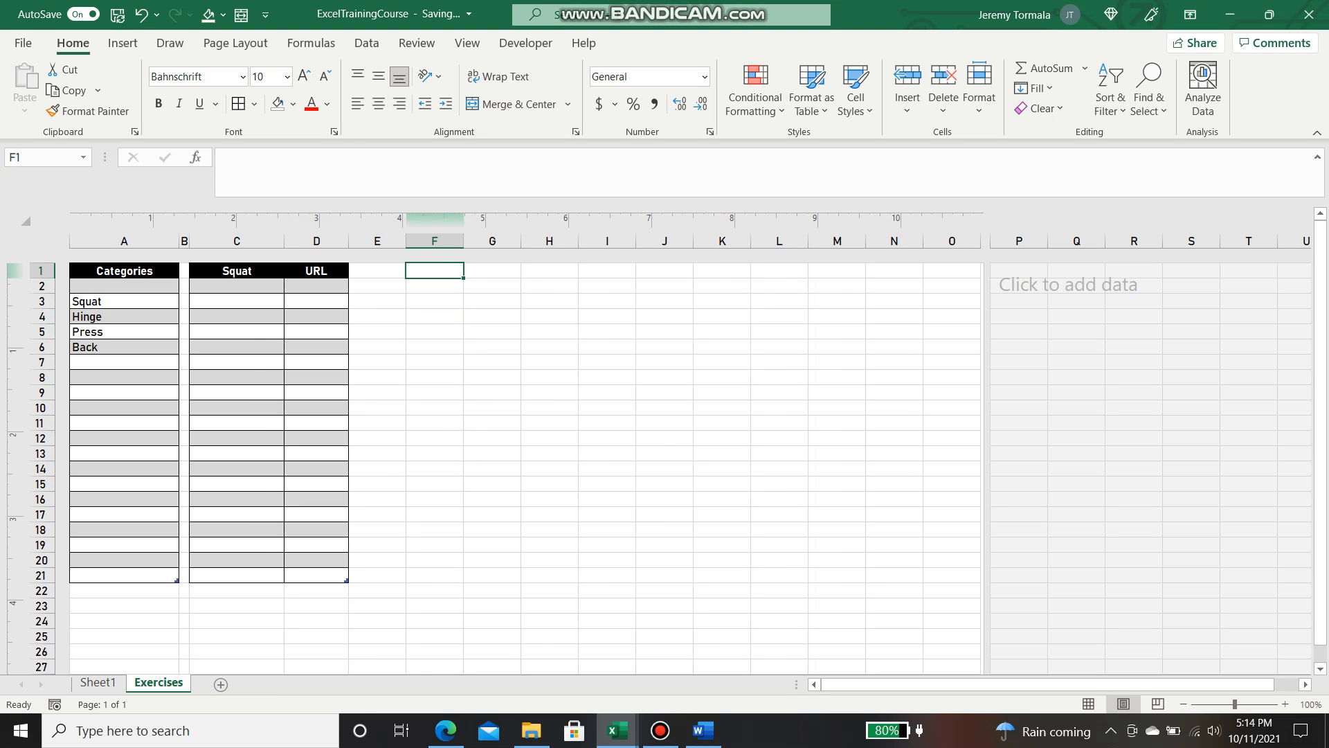
drag(236, 270, 236, 574)
drag(237, 270, 316, 574)
key(ctrl+c)
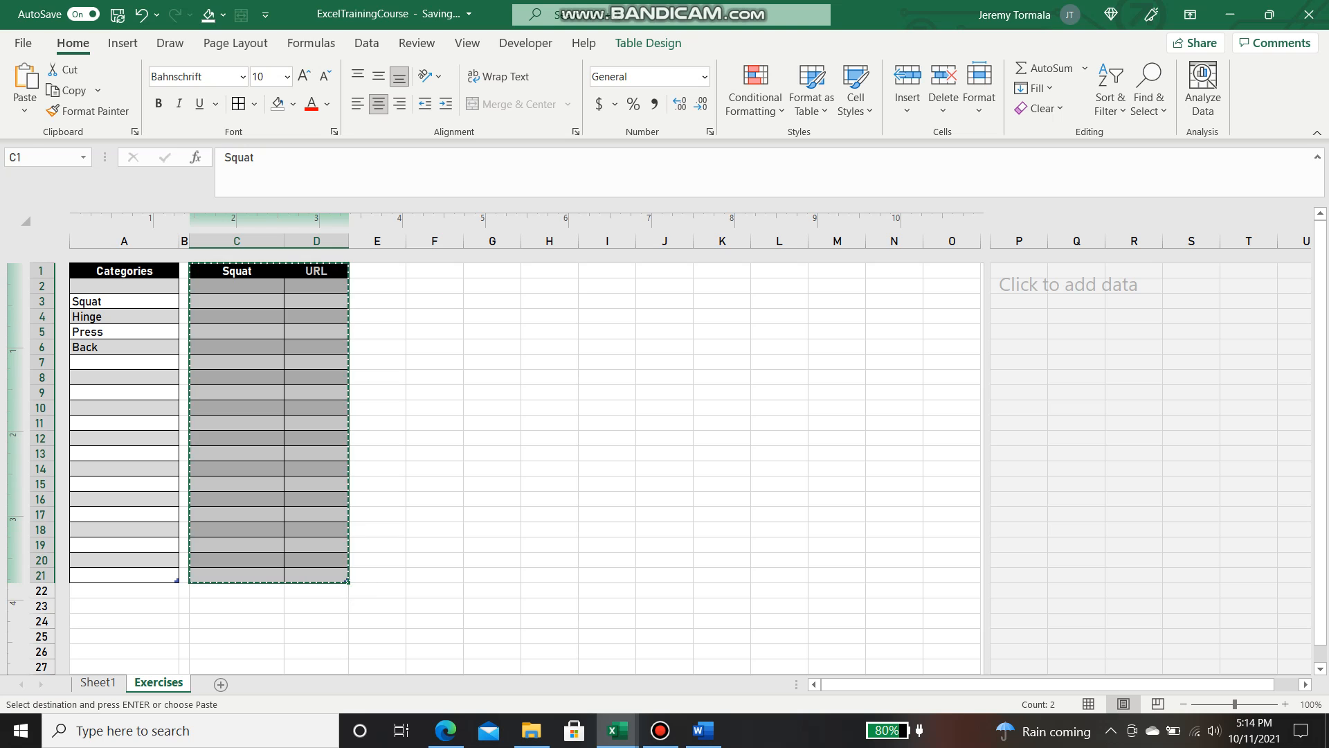
click(434, 270)
key(ctrl+v)
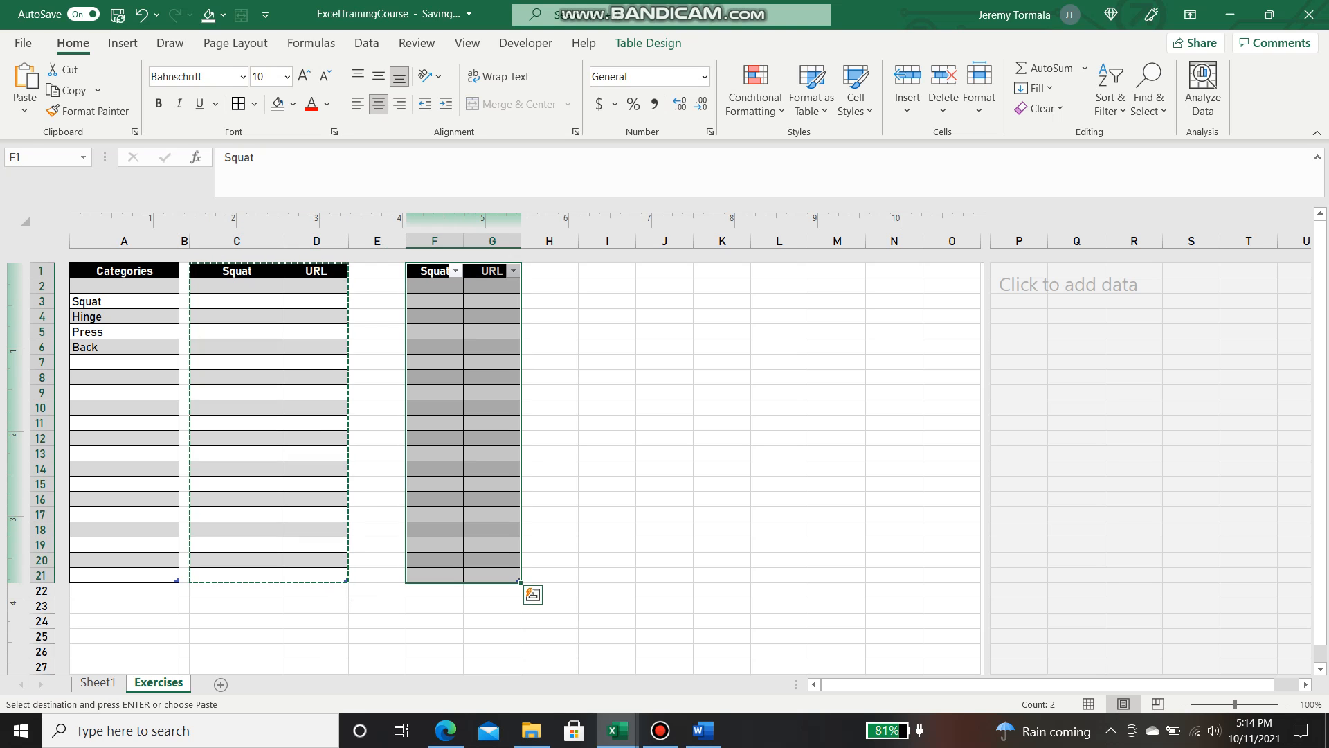
click(607, 270)
key(ctrl+v)
click(778, 270)
key(ctrl+v)
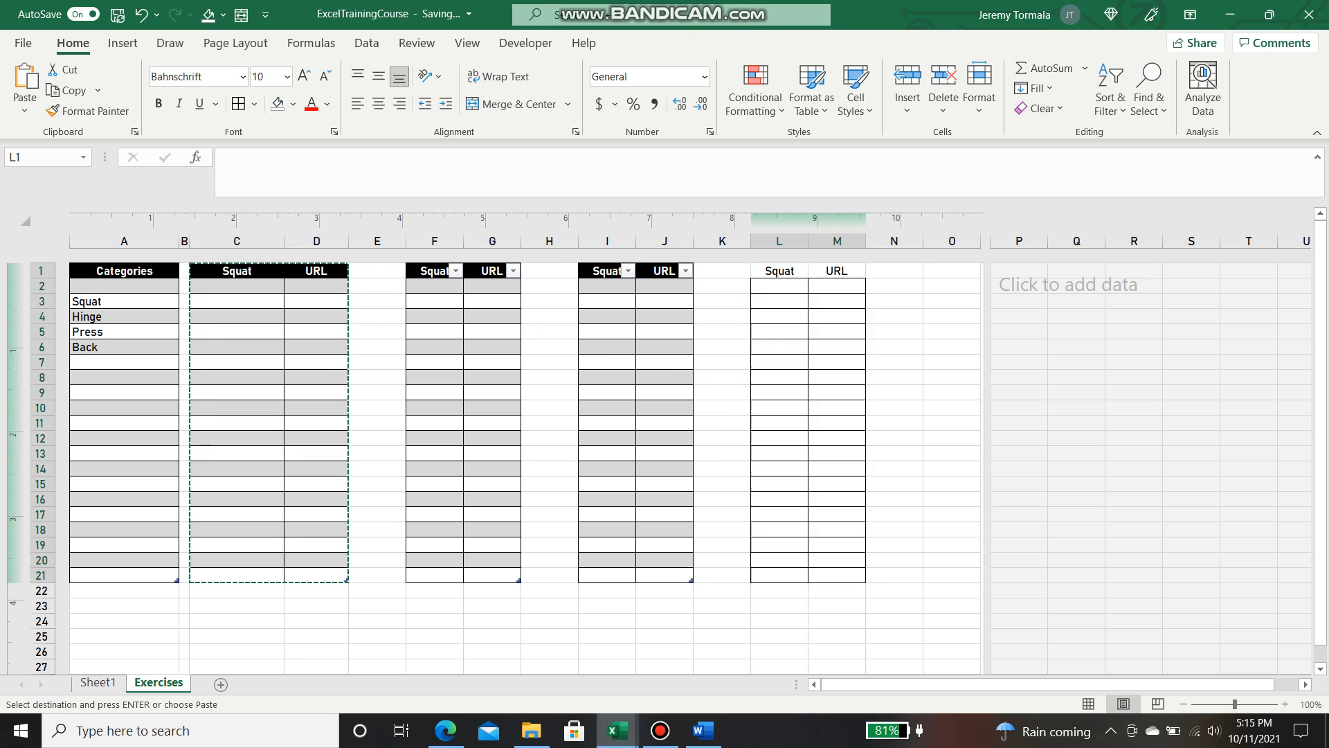
Step: Narrow columns E, H and K to thin spacers between the tables and widen column F
drag(377, 285, 377, 300)
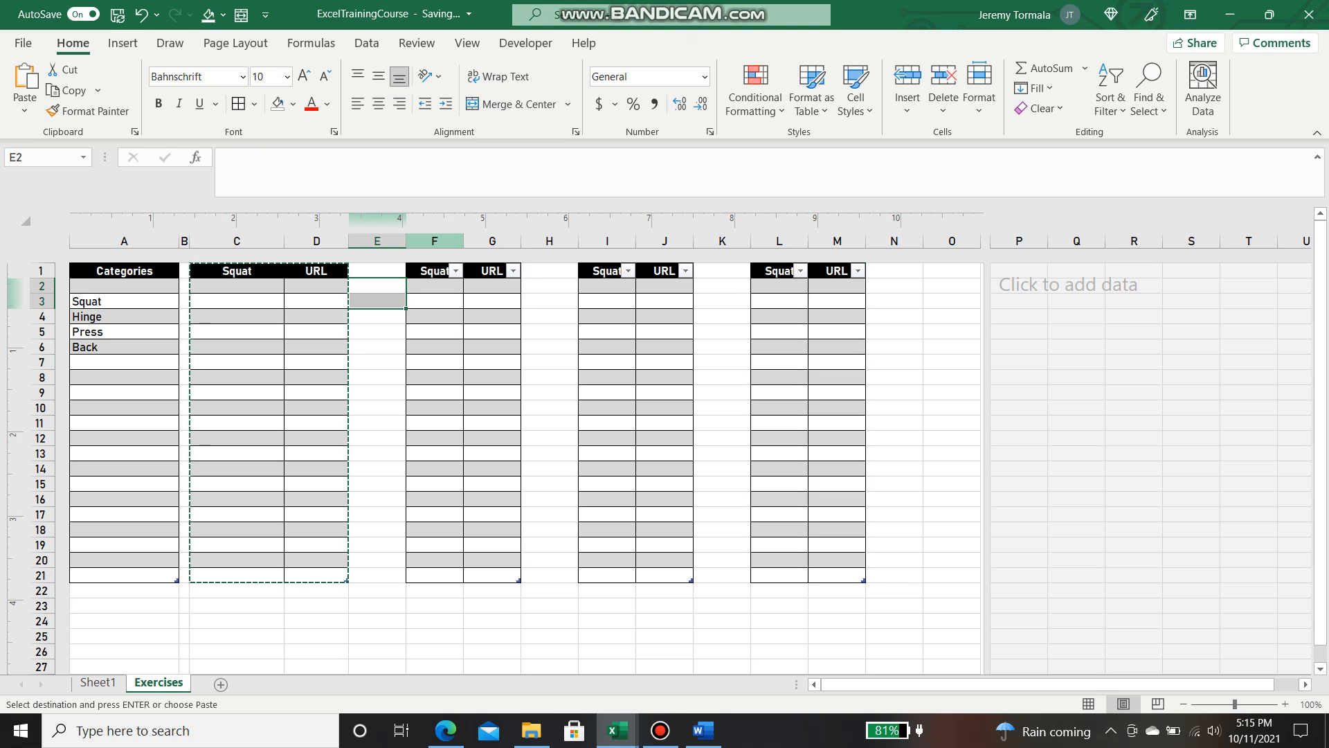
drag(405, 241, 355, 241)
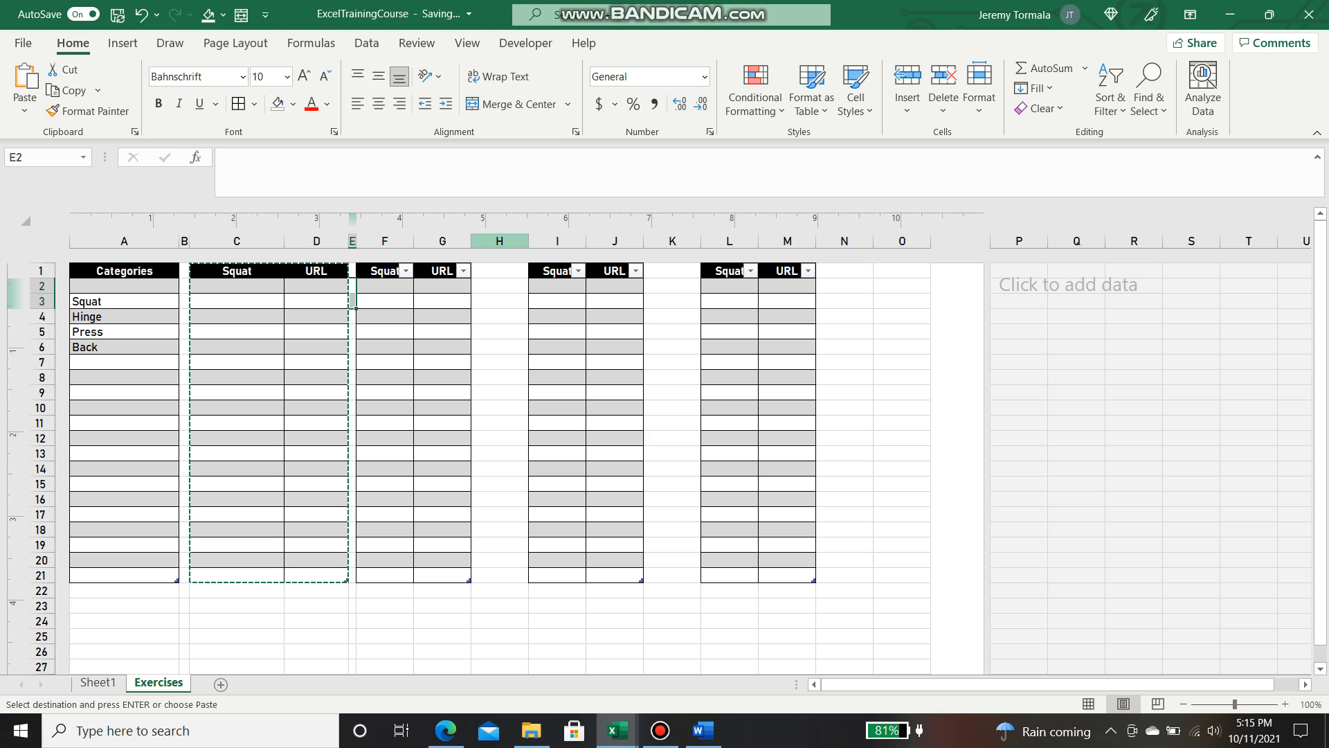
drag(529, 241, 483, 241)
drag(656, 241, 609, 241)
click(385, 285)
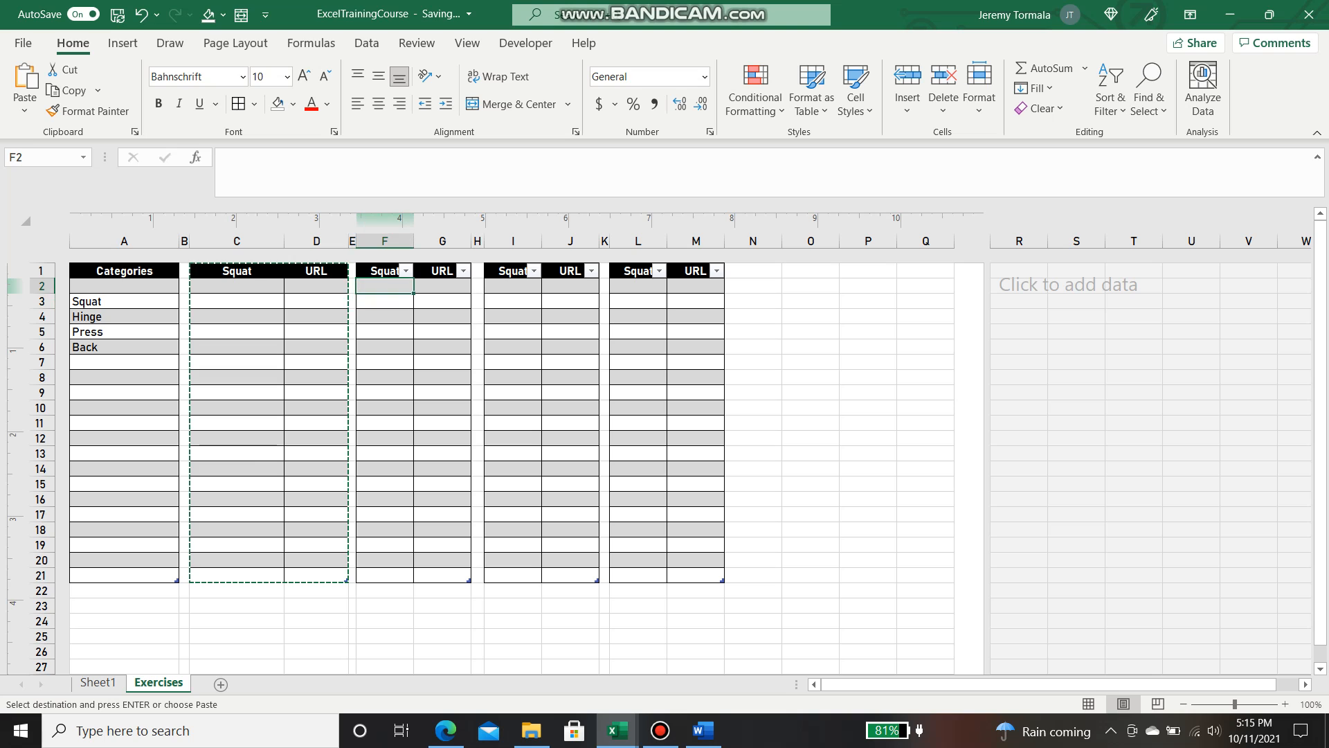
drag(413, 241, 459, 241)
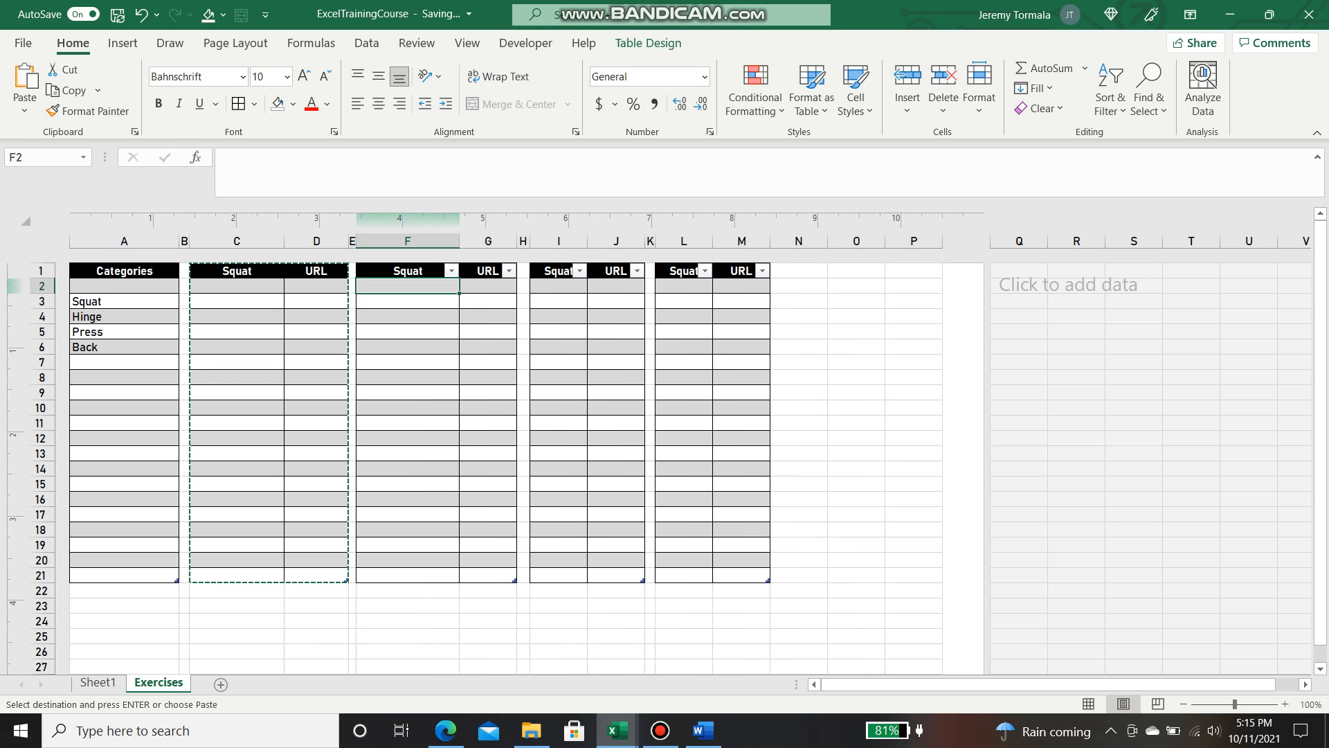
Step: Hide the filter buttons in the three copied tables starting at F1, I1 and L1
click(647, 43)
key(ctrl+shift+l)
click(616, 271)
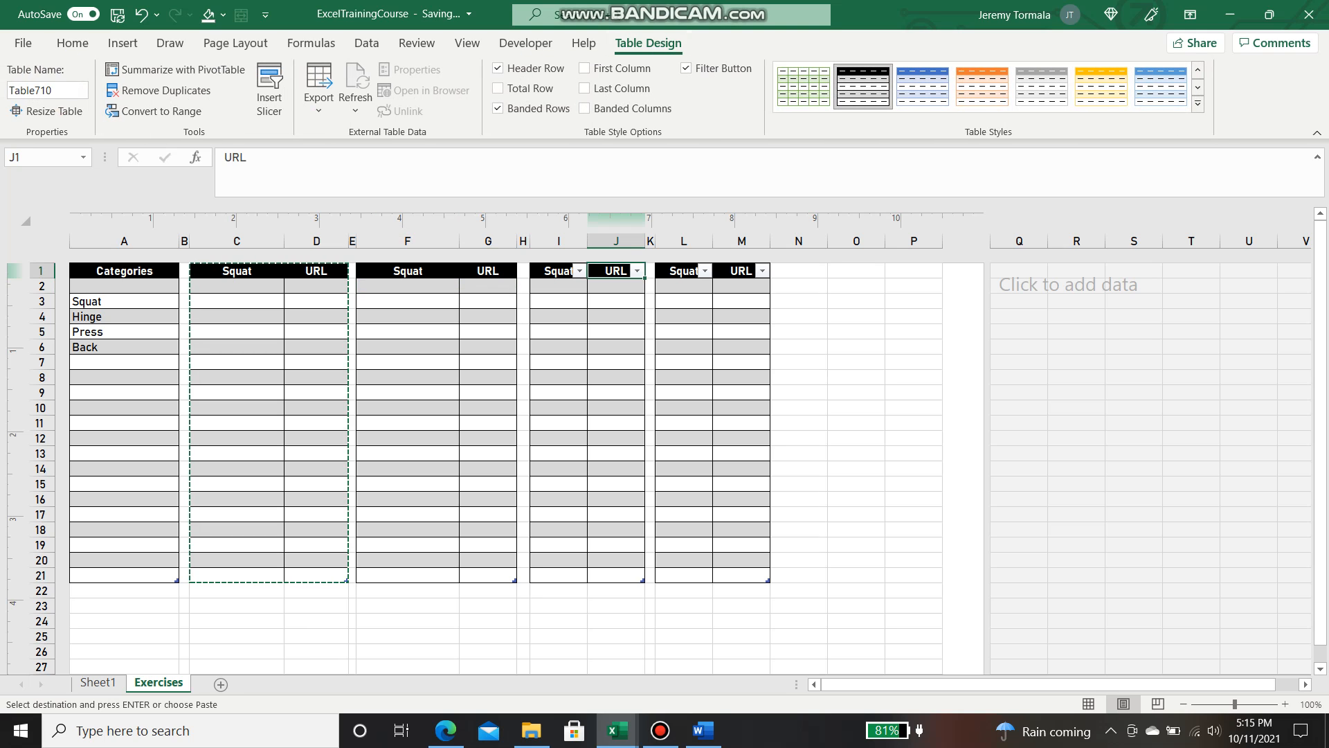
key(ctrl+shift+l)
click(742, 270)
key(ctrl+shift+l)
Step: Rename the first headers of the copied tables to Hinge in F1, Press in I1 and Back in L1
click(408, 271)
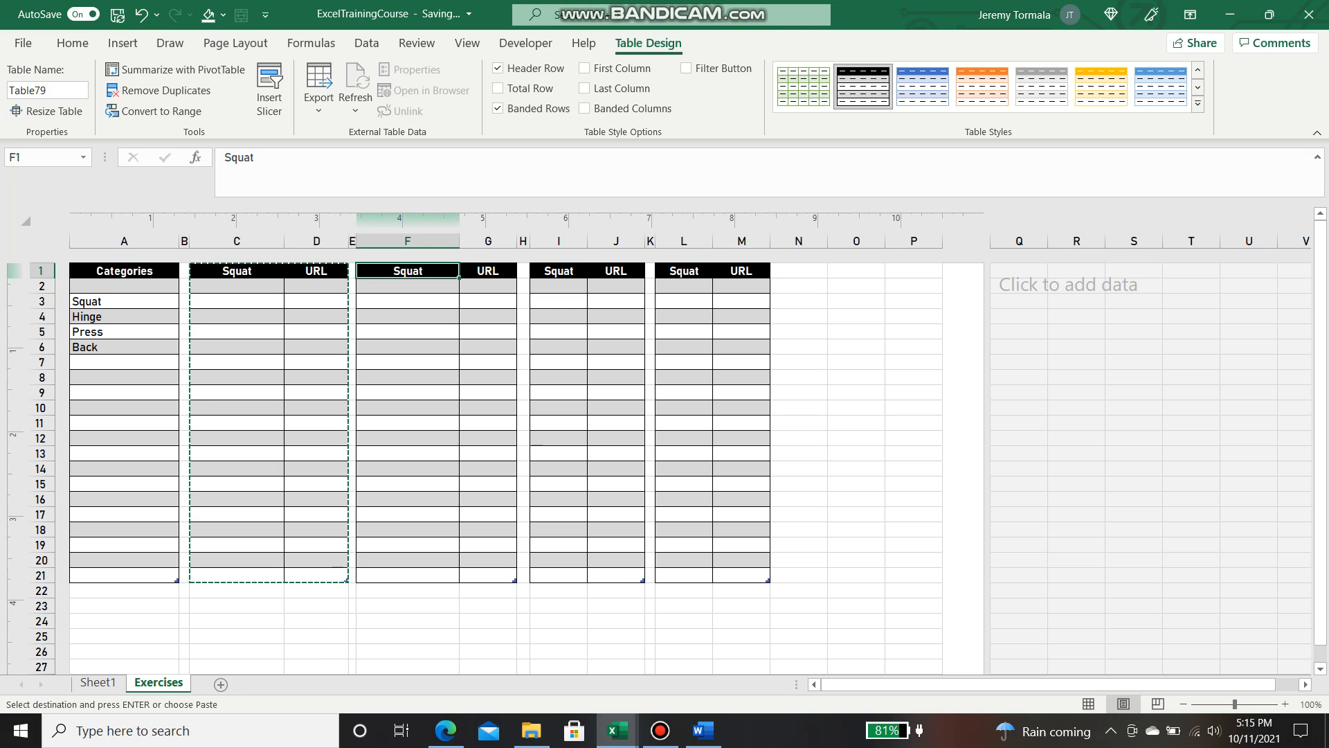
text(Hinge)
key(Return)
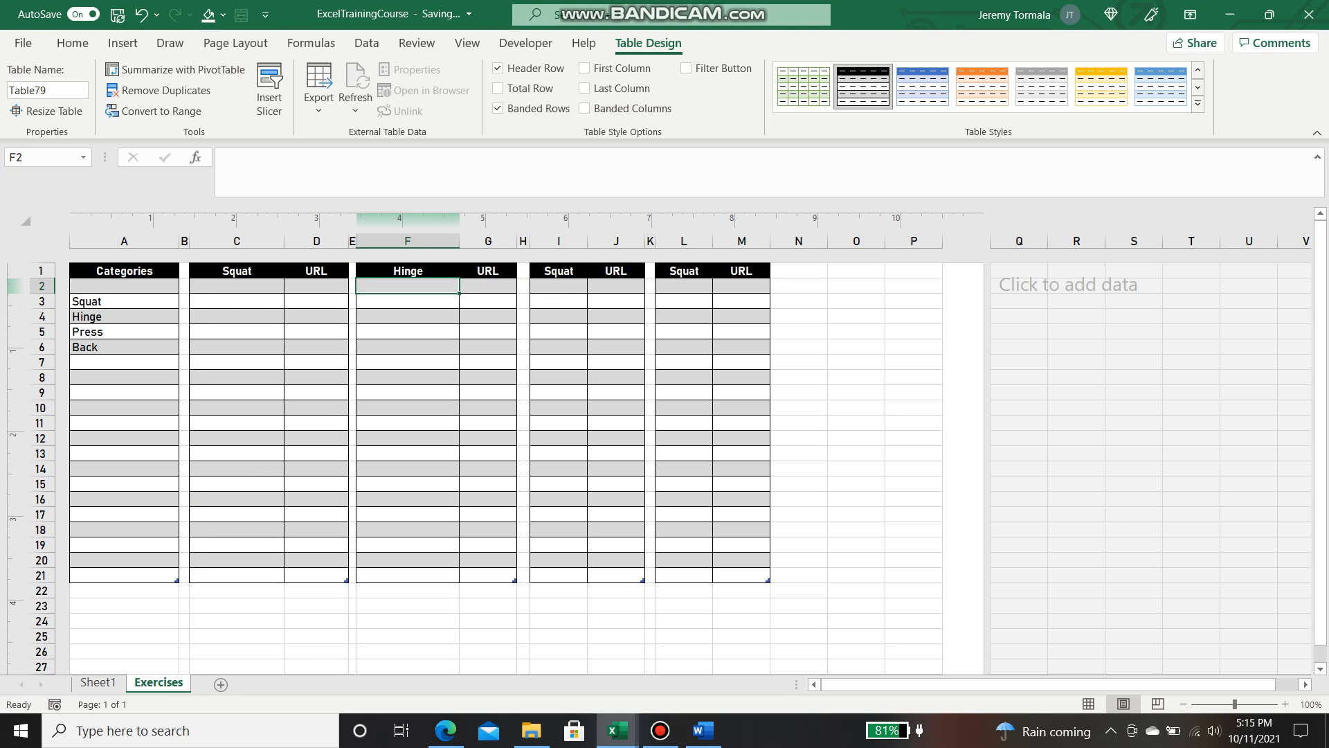
click(559, 270)
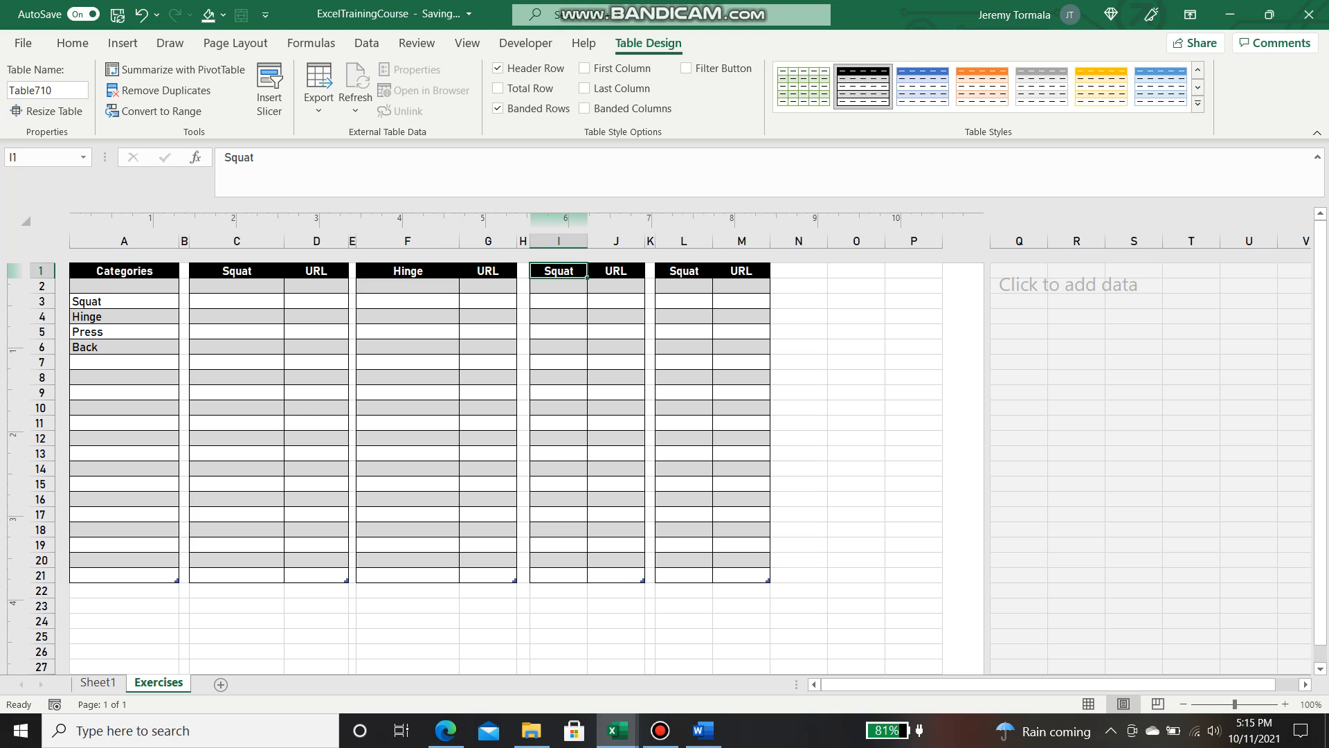
text(Press)
key(Return)
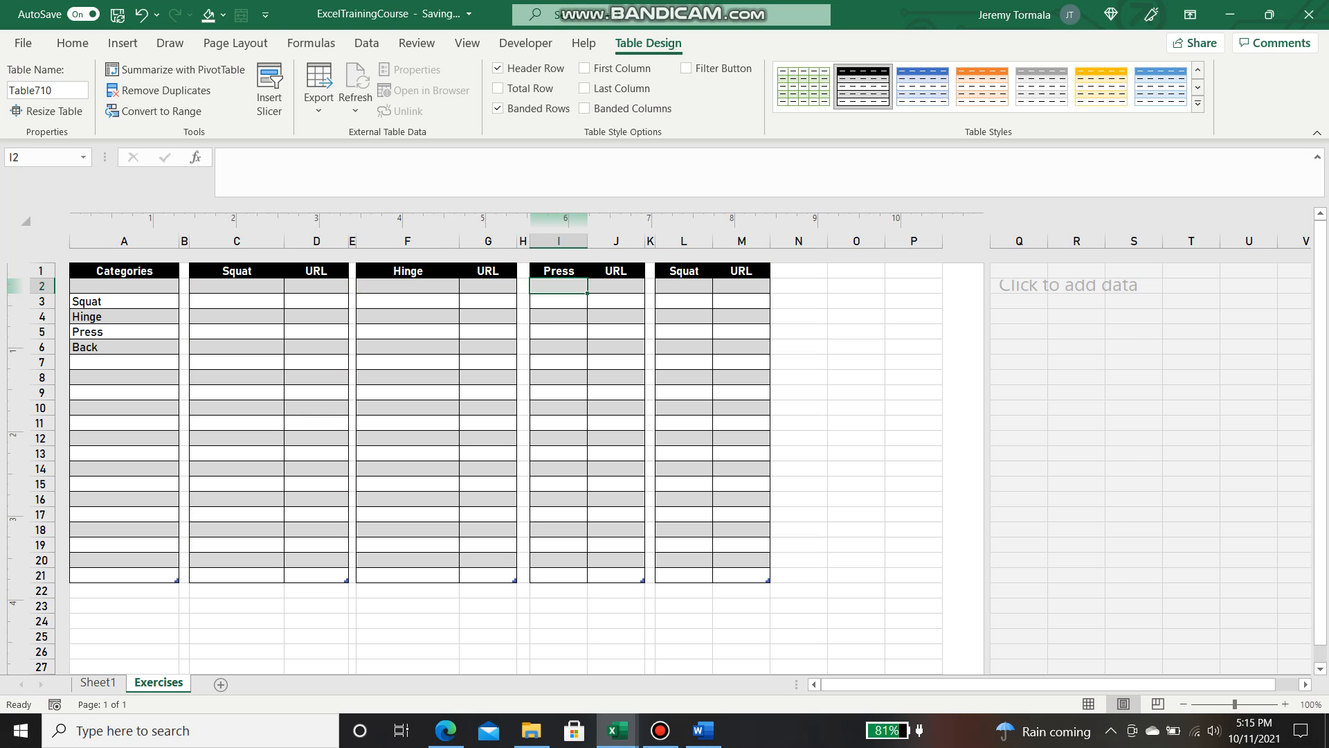
click(684, 271)
text(Bacl)
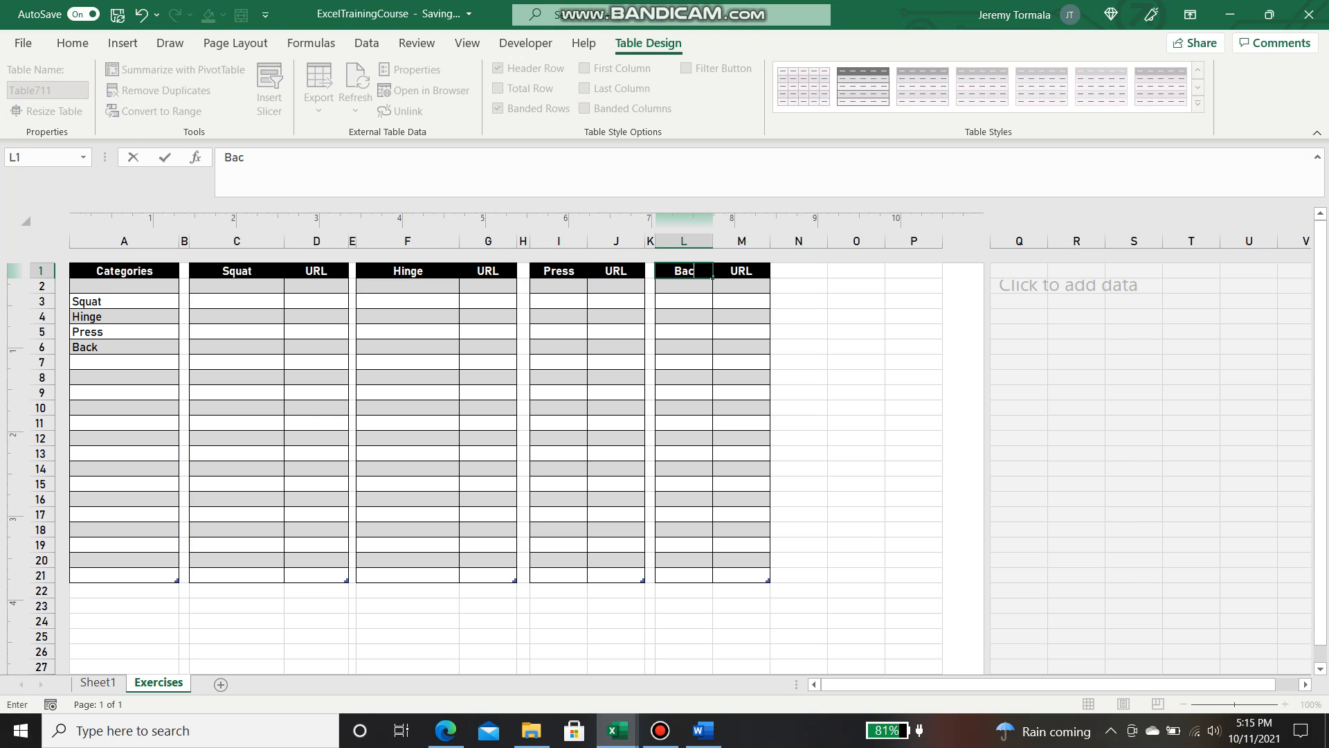
key(Return)
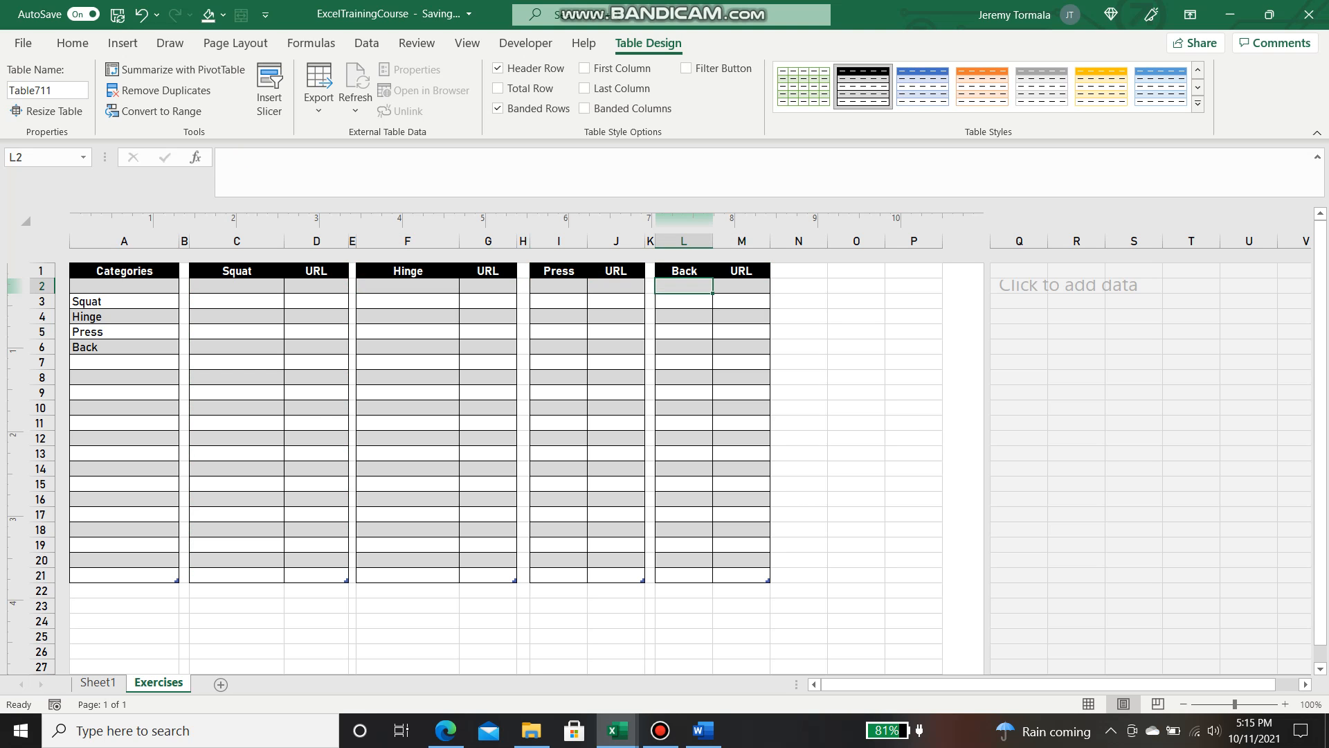
Step: Widen column I slightly and column L to about the width of the Squat column
drag(713, 240, 726, 240)
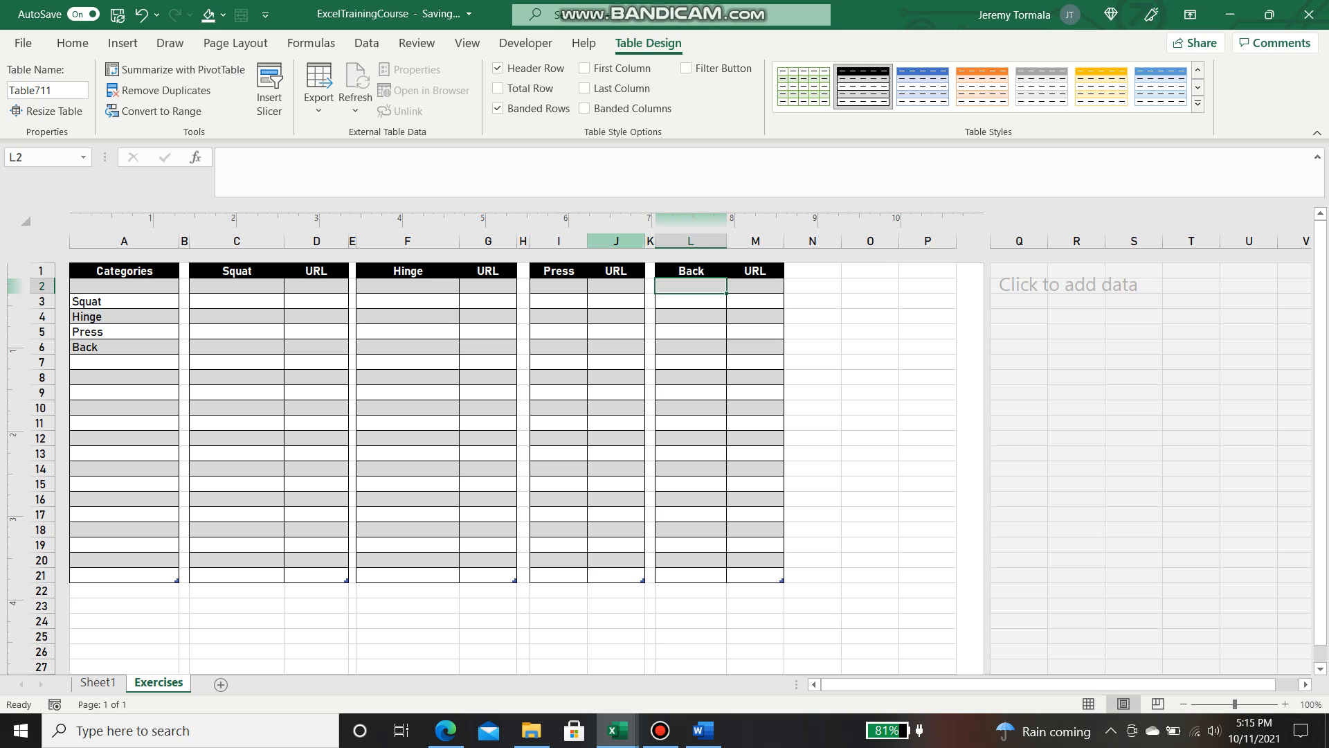
drag(587, 240, 599, 240)
drag(739, 240, 760, 240)
click(714, 362)
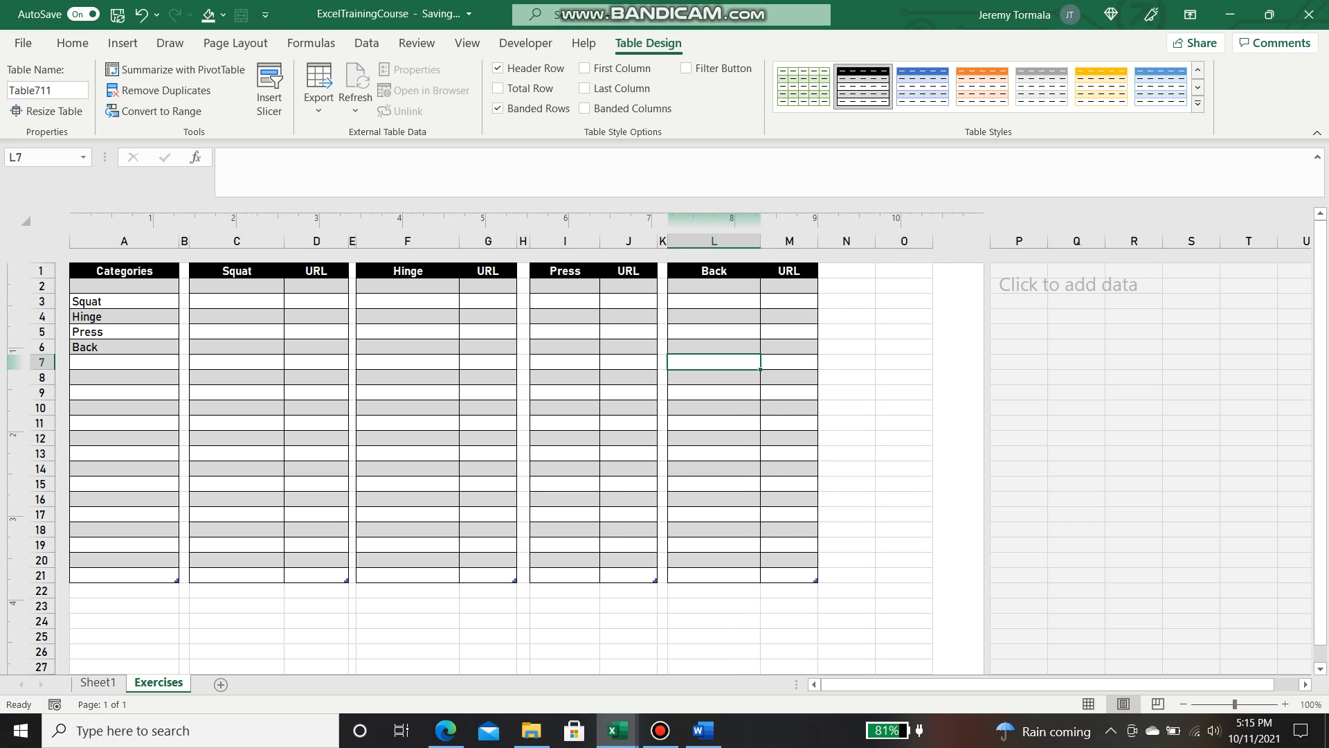
click(236, 302)
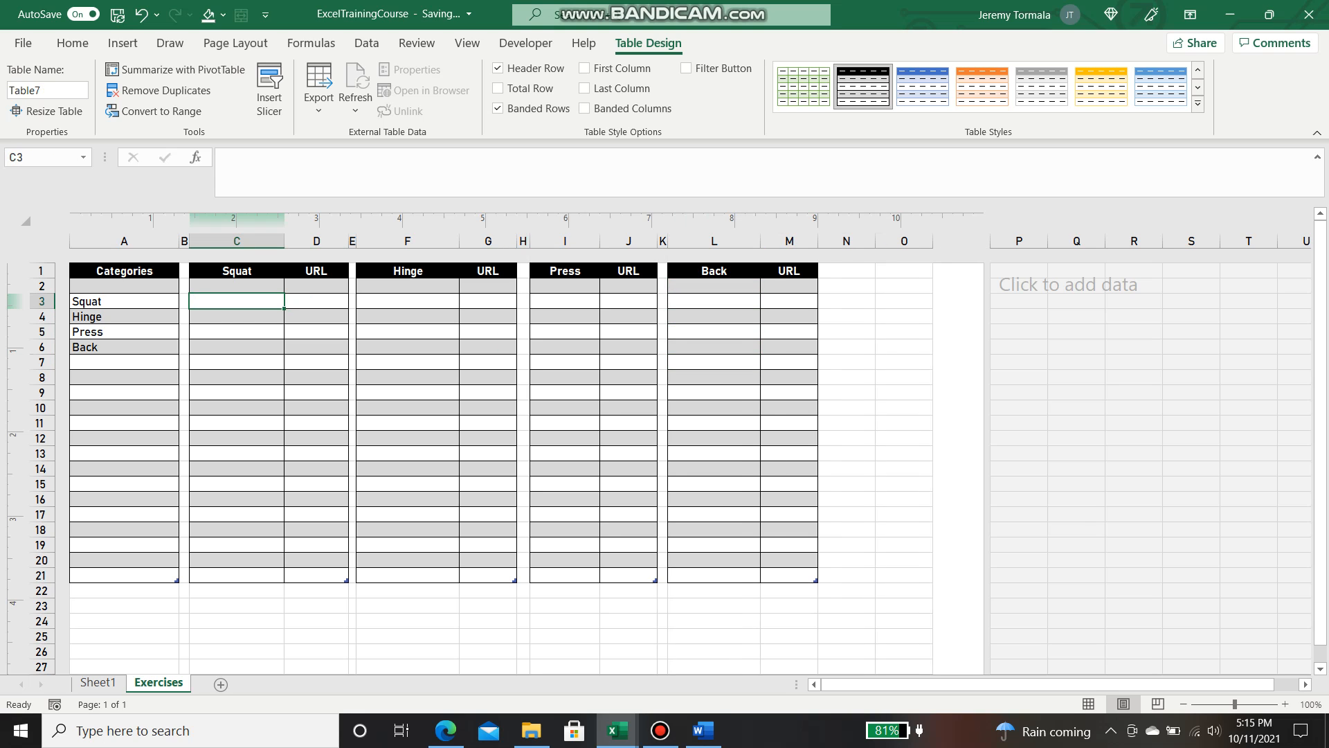
drag(124, 286, 124, 560)
drag(237, 286, 237, 331)
click(237, 469)
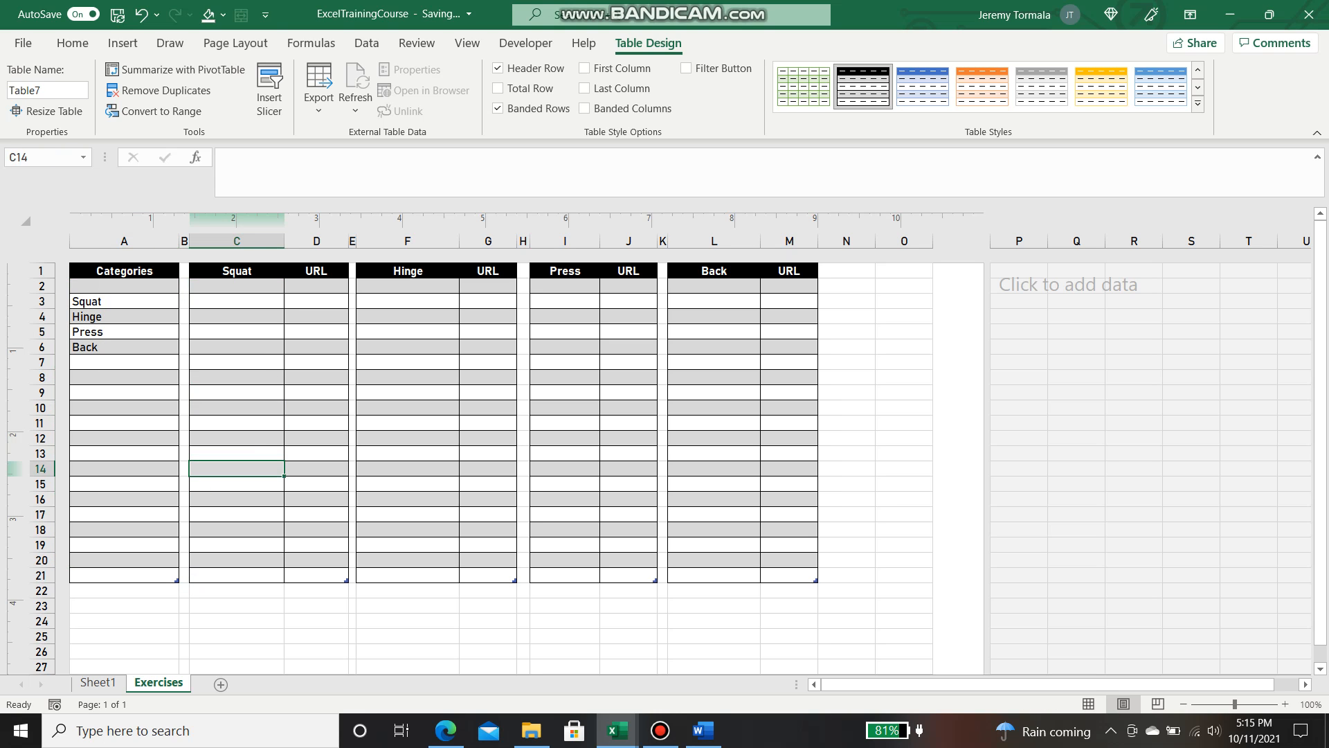
click(124, 378)
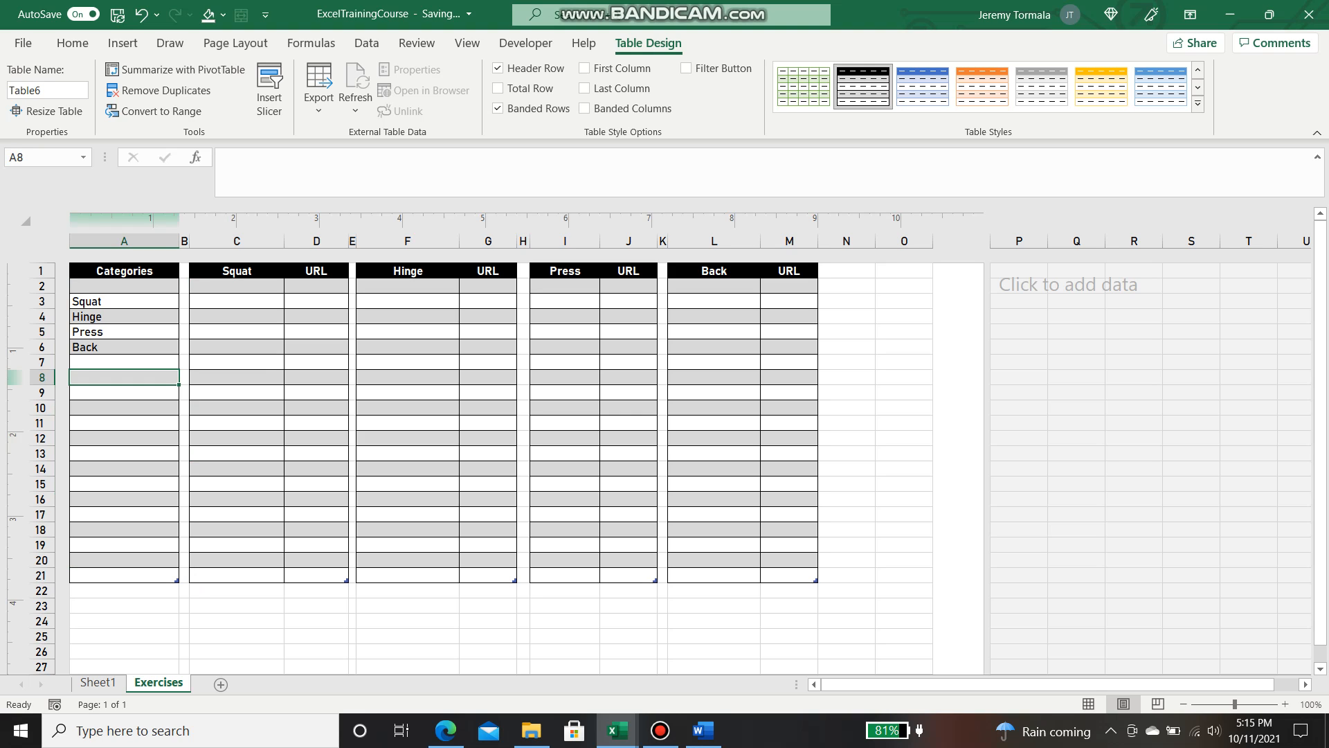
drag(437, 408, 475, 407)
Step: Enter the squat exercises Back and Front in cells C3 and C4
click(237, 286)
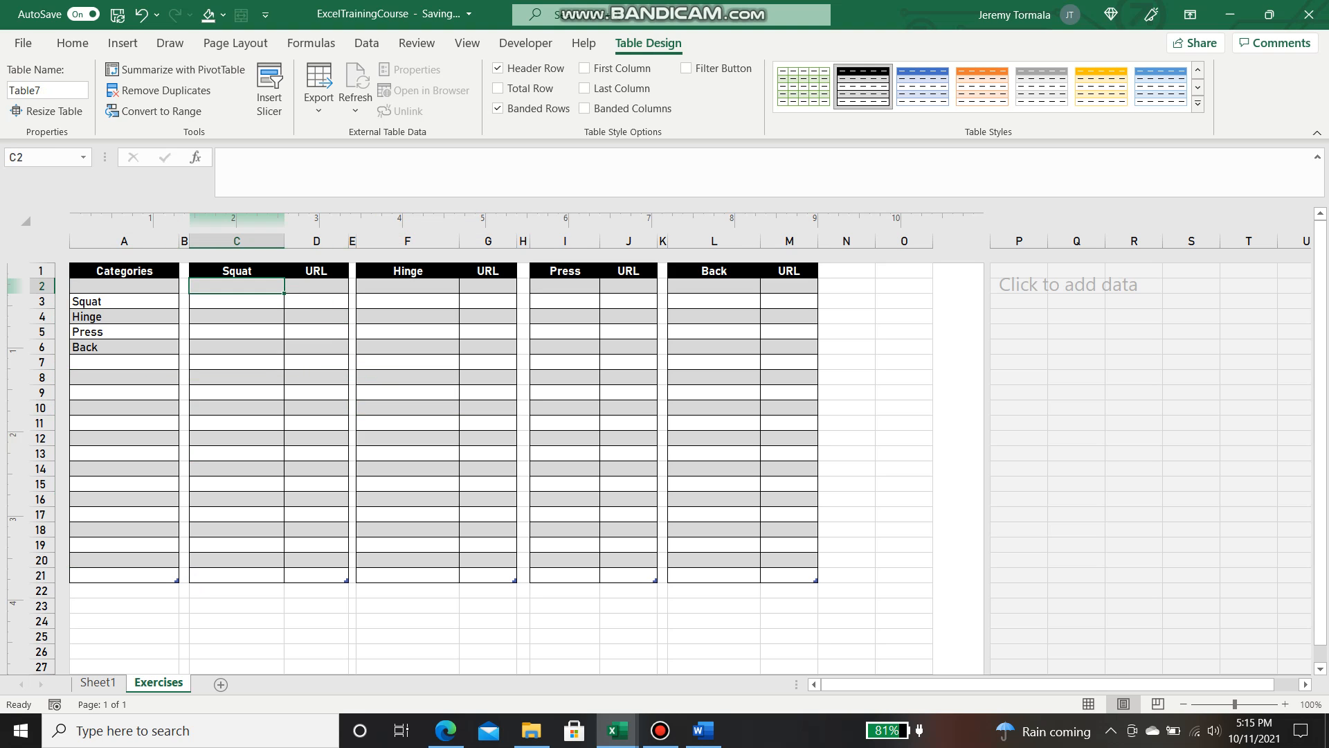
click(237, 301)
text(Back)
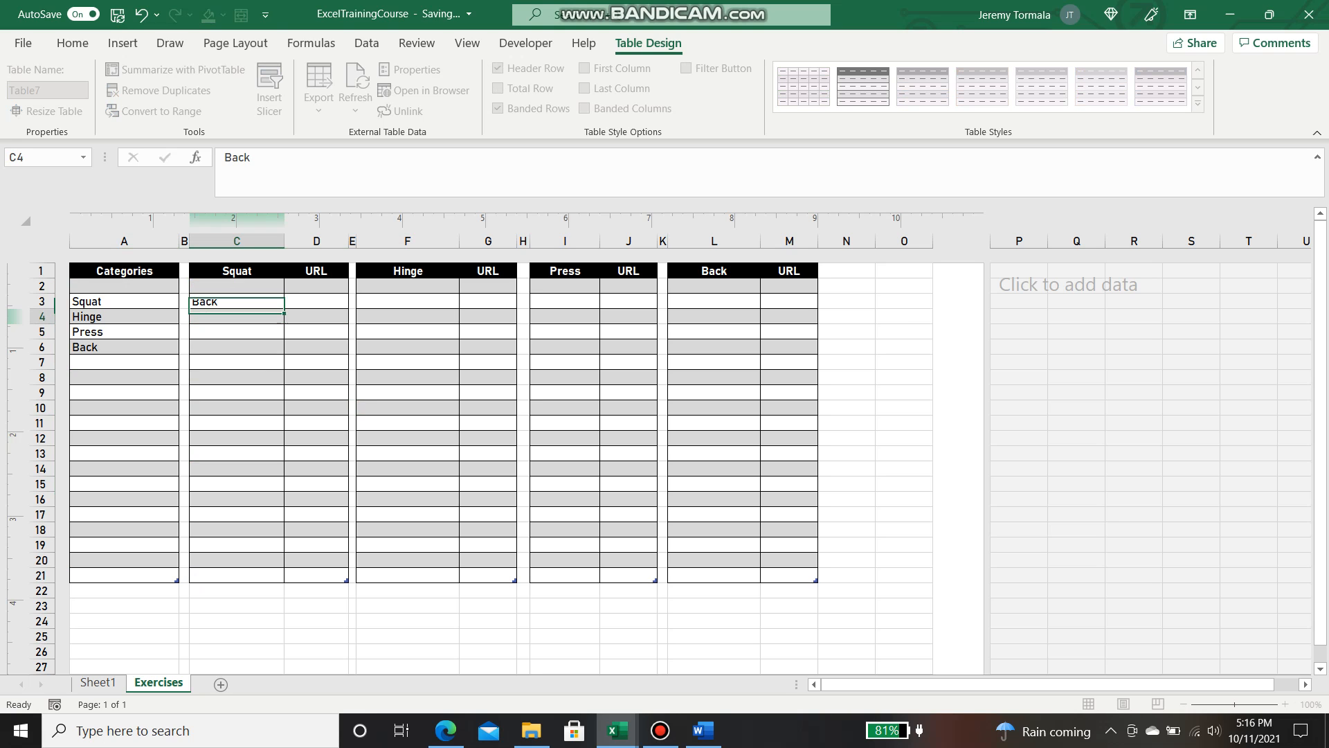
key(Return)
text(Front)
key(Return)
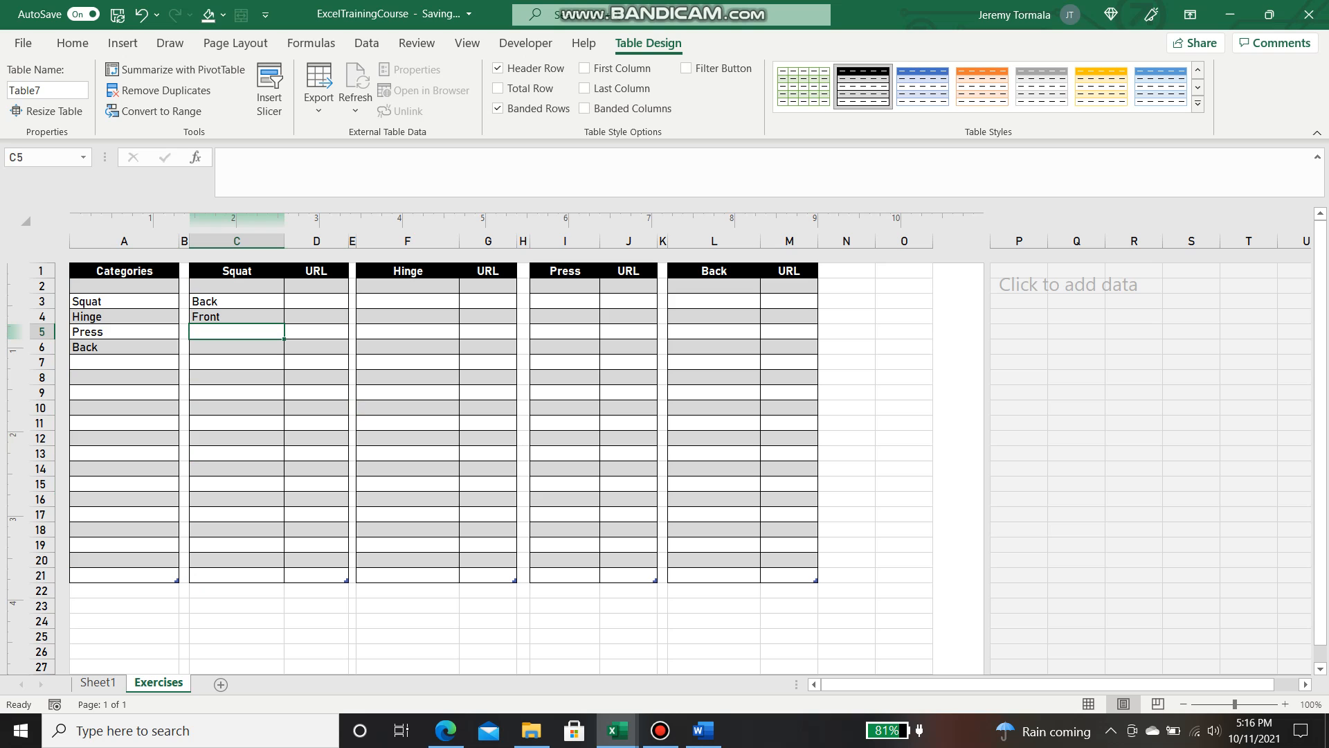
Step: Add Split Squat to the Squat table in cell C5
text(Split Squat)
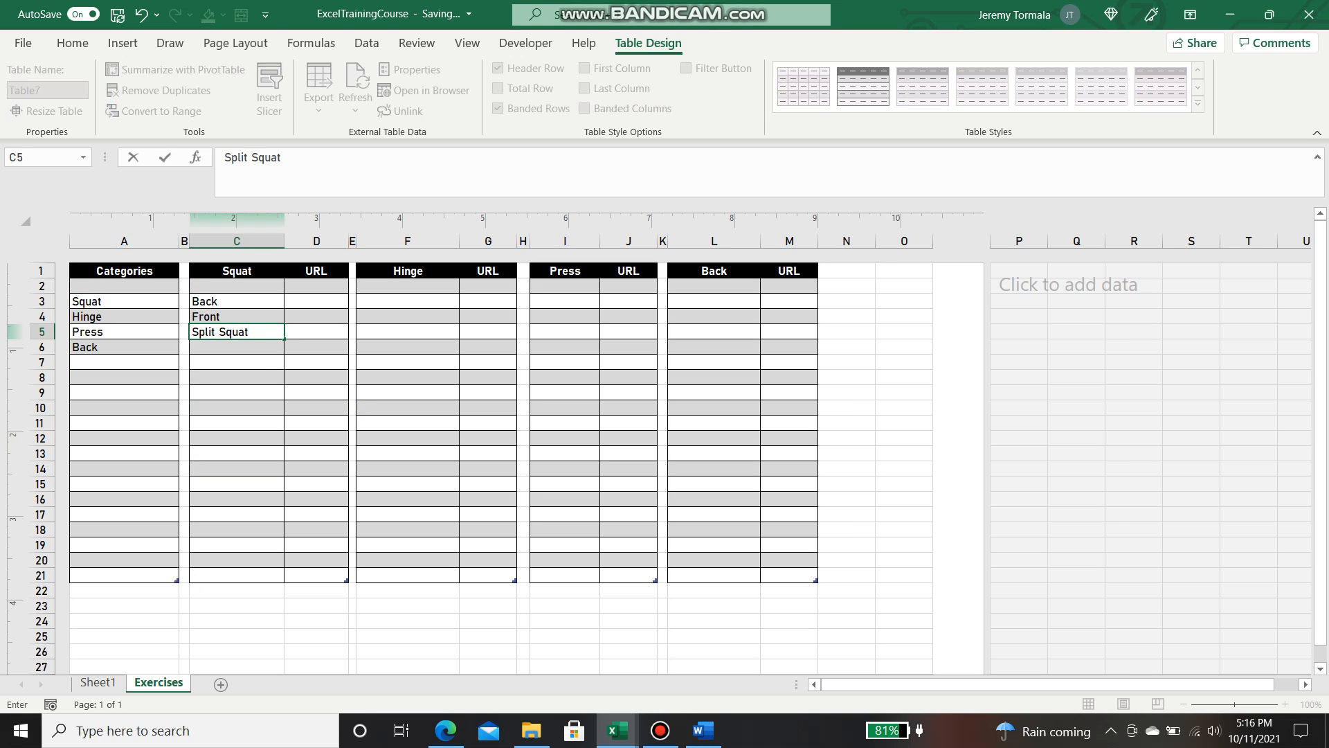
key(Return)
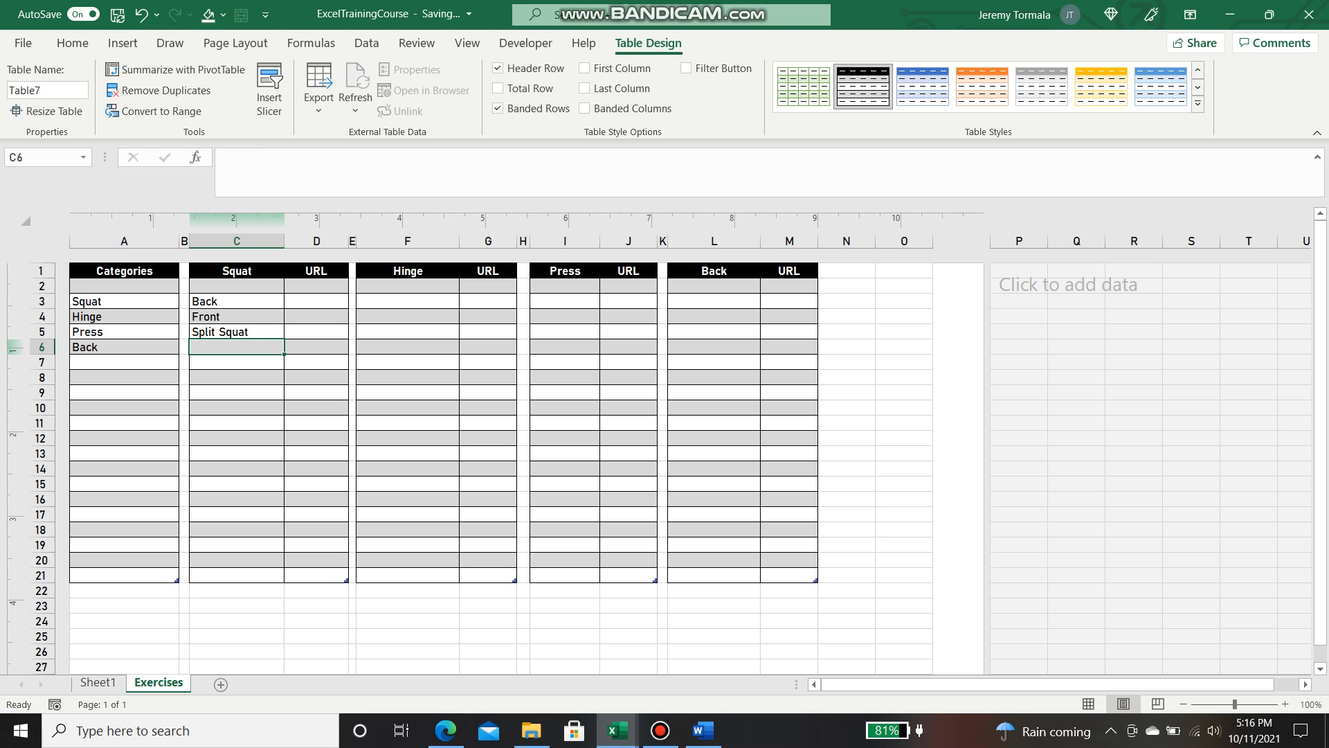
click(236, 331)
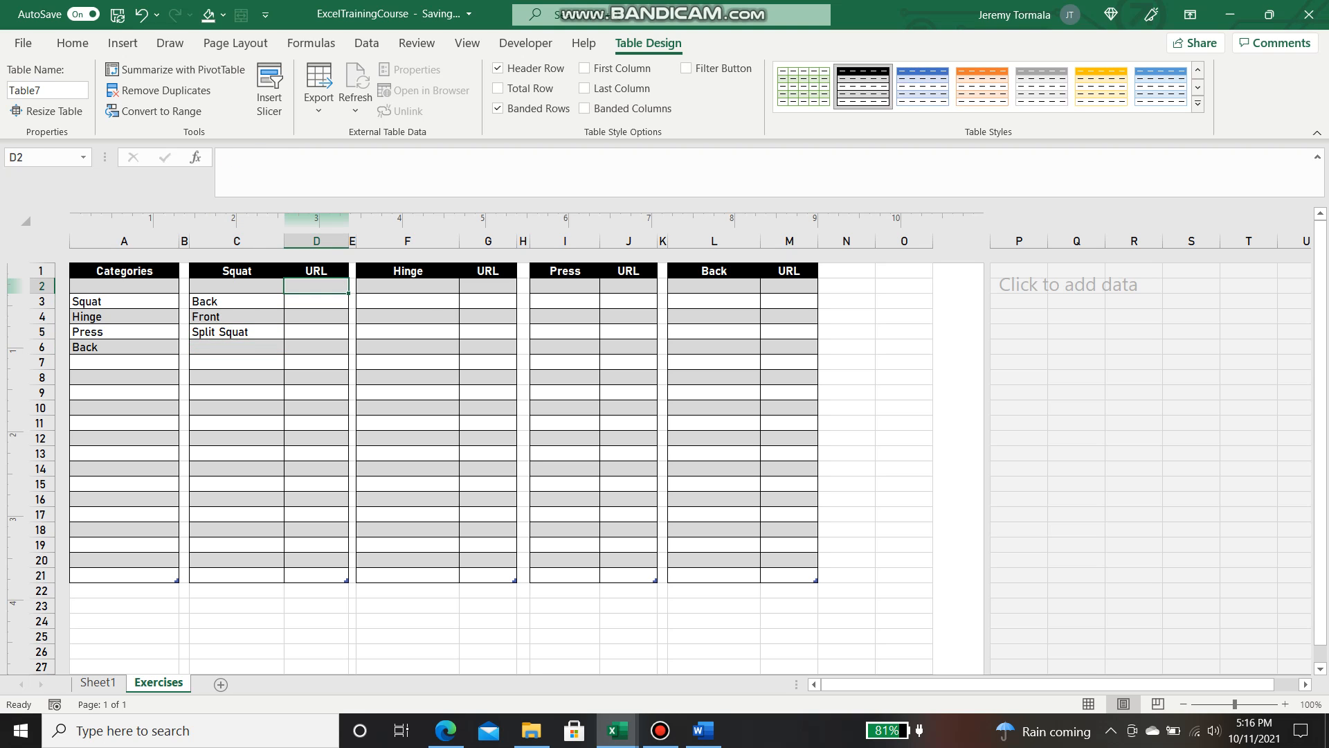
Step: Enter the hinge exercises BB RDL, SL RDL and SE Hip Lift in cells F3 to F5
drag(408, 316, 488, 316)
click(408, 301)
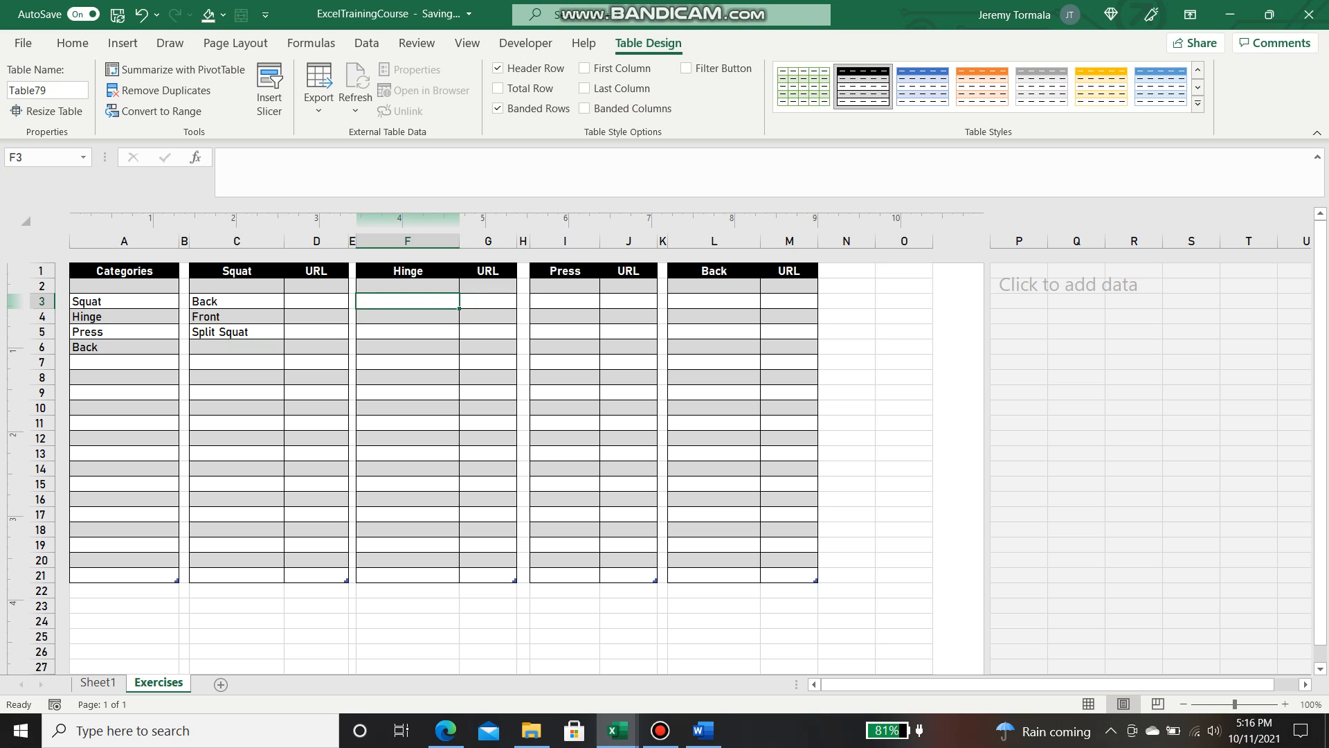
text(BB RDL)
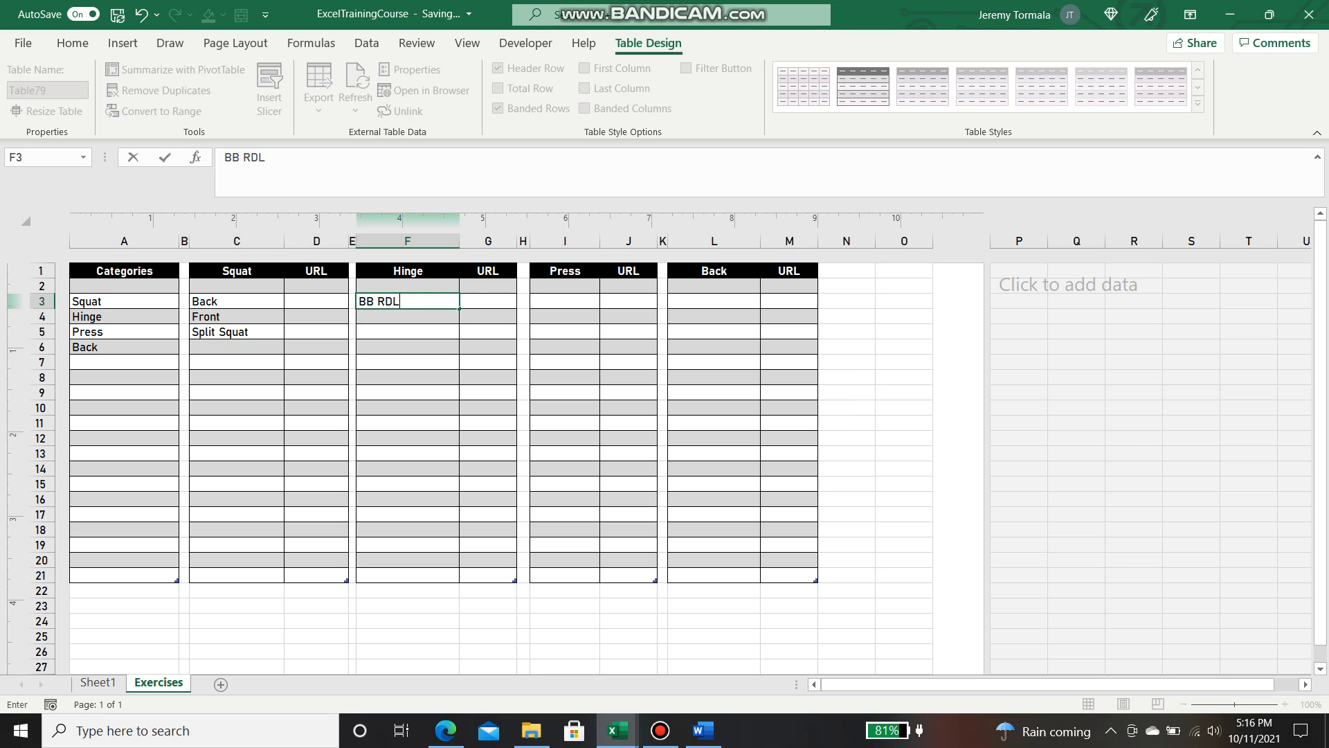
key(Return)
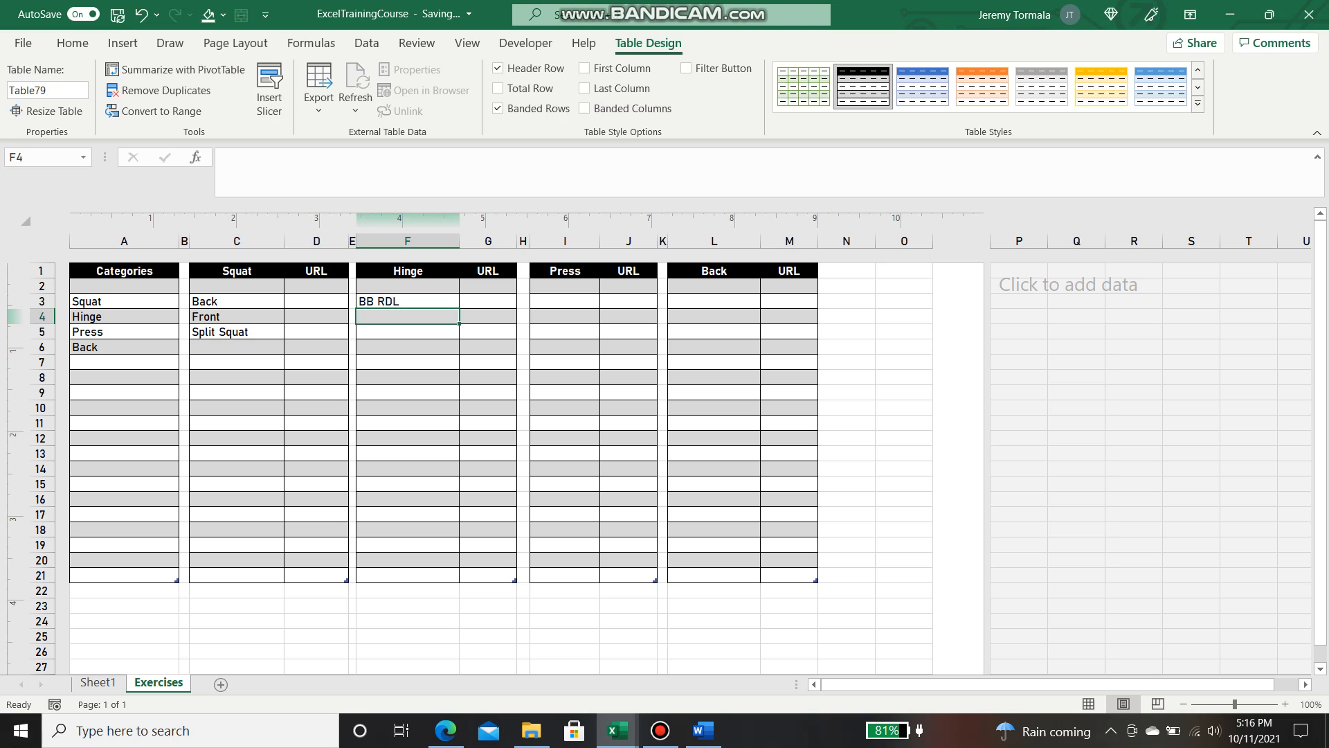
text(SL RDL)
key(Return)
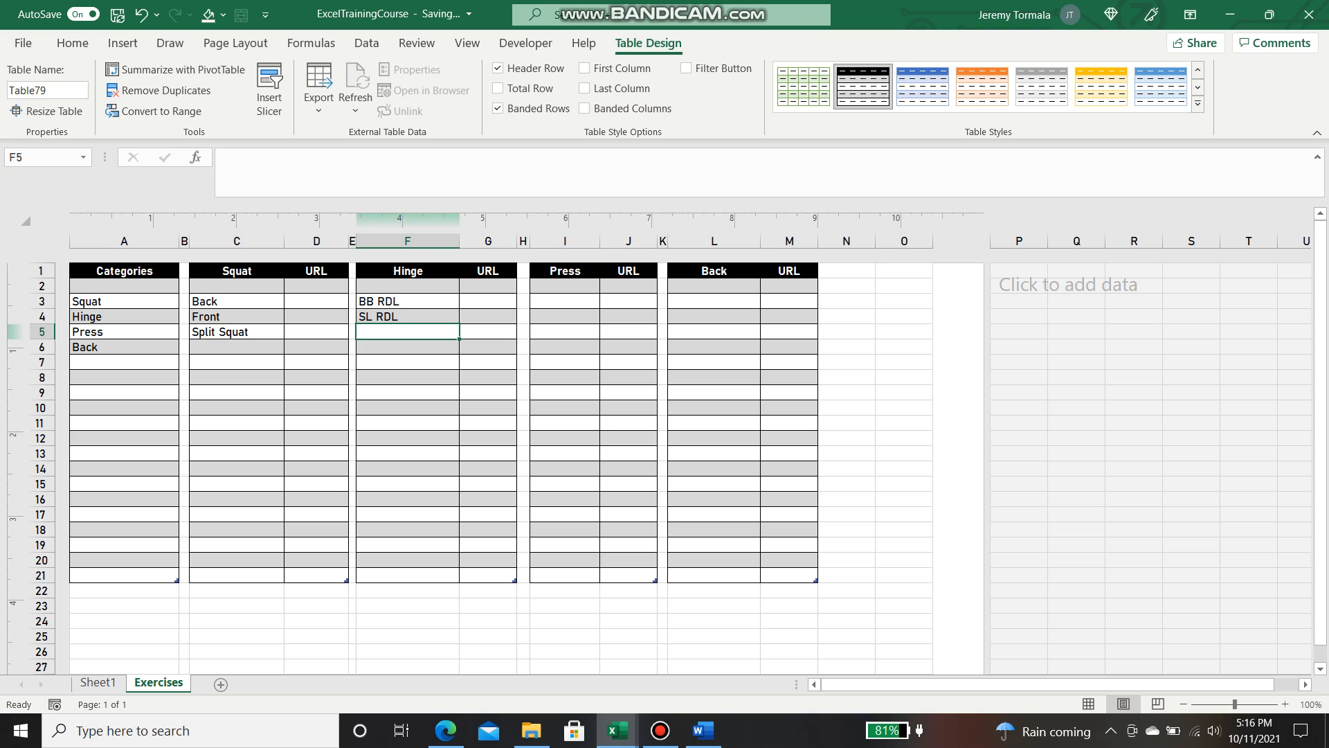
text(SE)
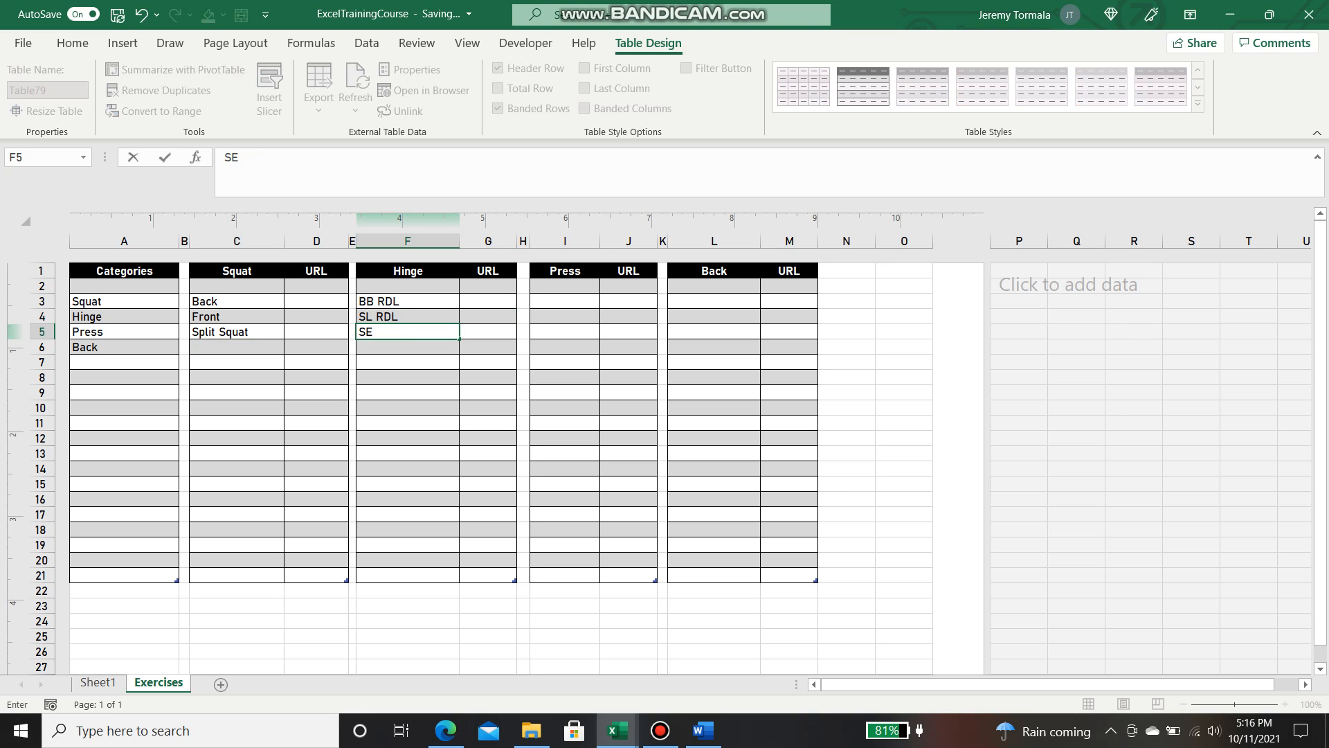
text( Hip Lift)
key(Return)
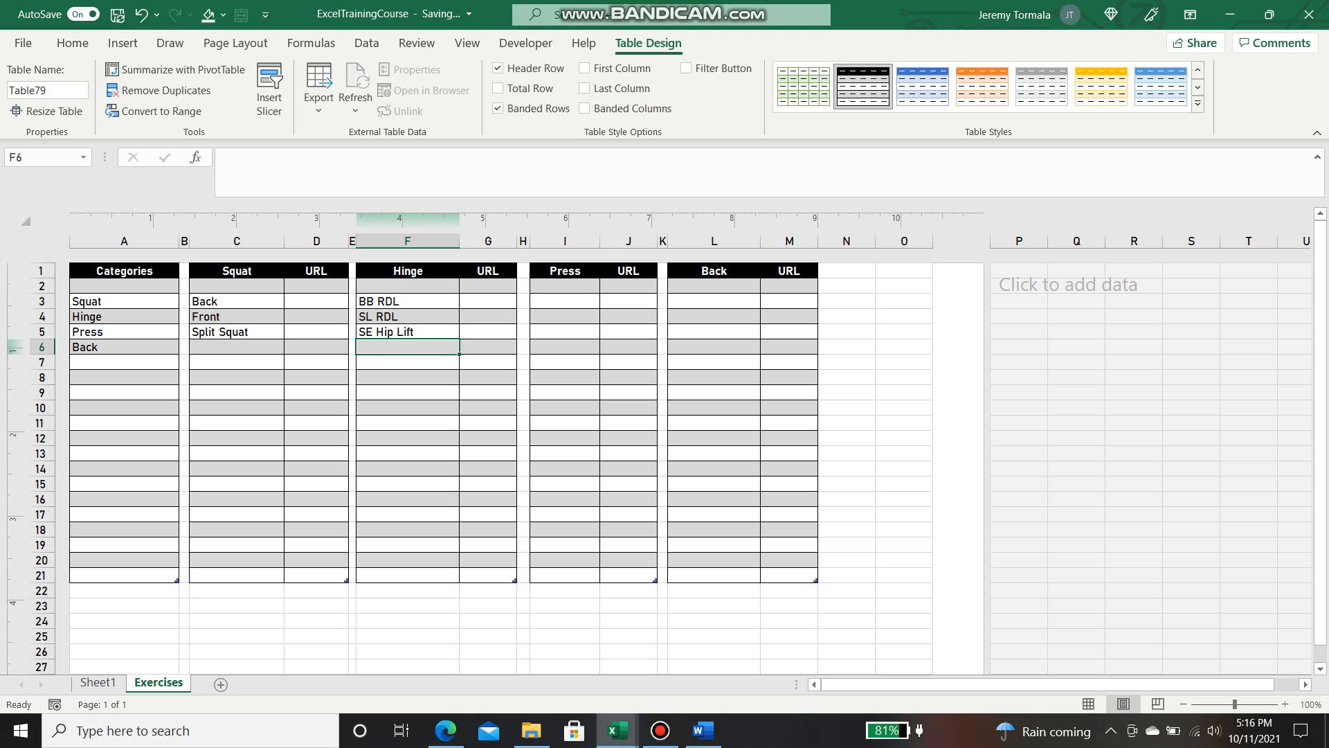
Step: Enter Hk Overhead Press in cell I3 of the Press table and widen column I to fit it
click(565, 300)
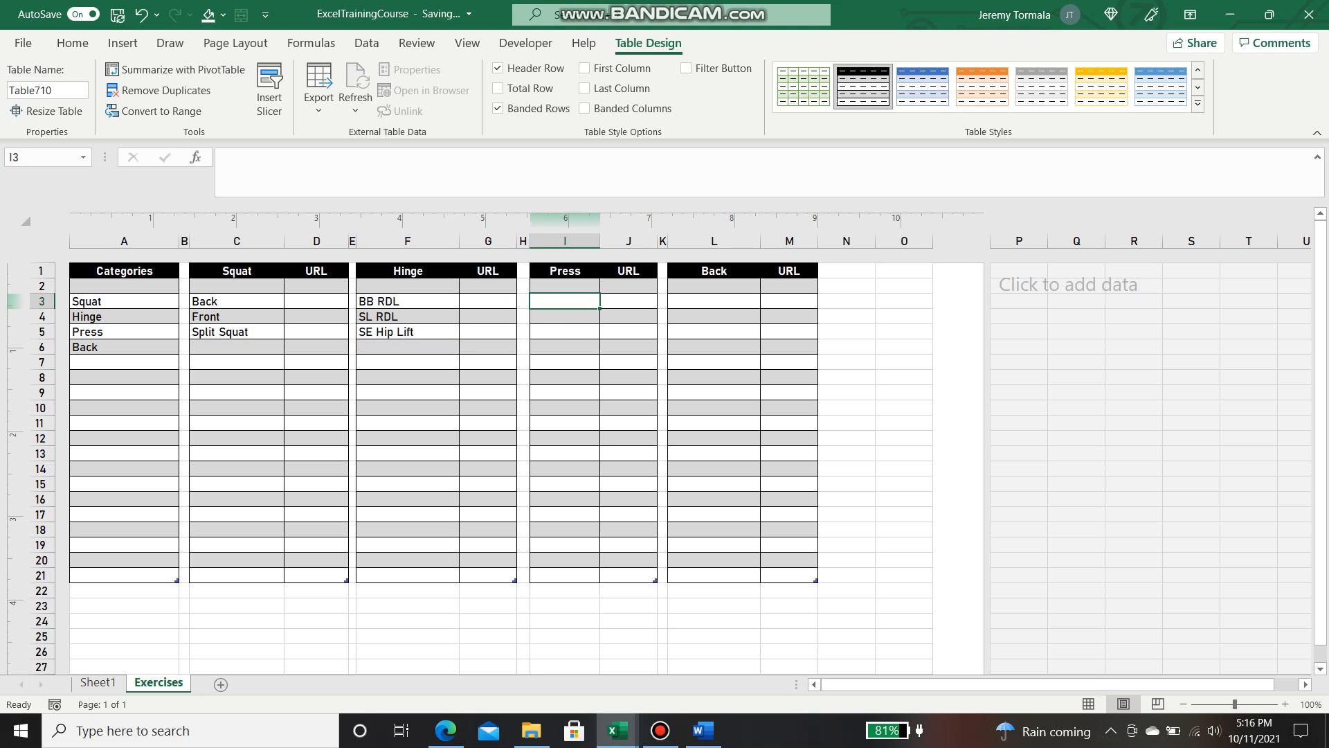
text(D)
key(BackSpace)
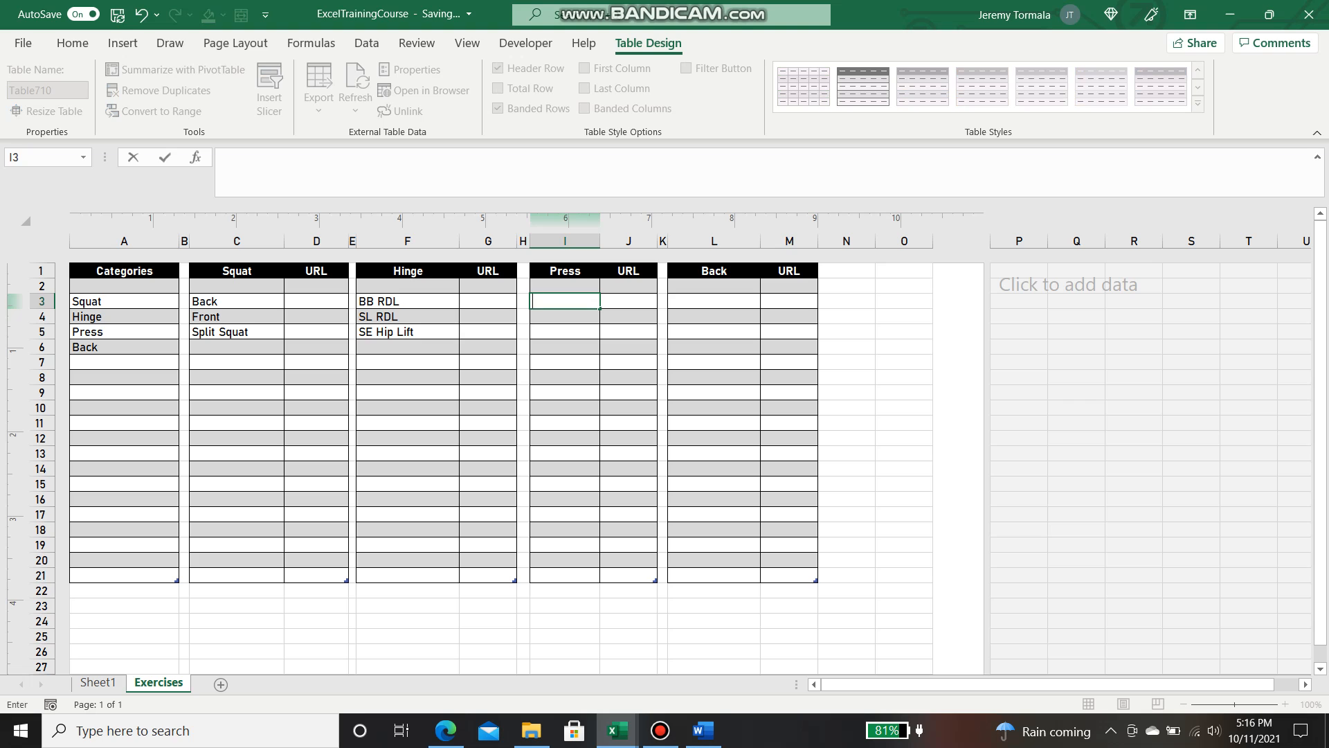
text(Half)
key(BackSpace)
key(BackSpace)
text(k Overhead Press)
key(Return)
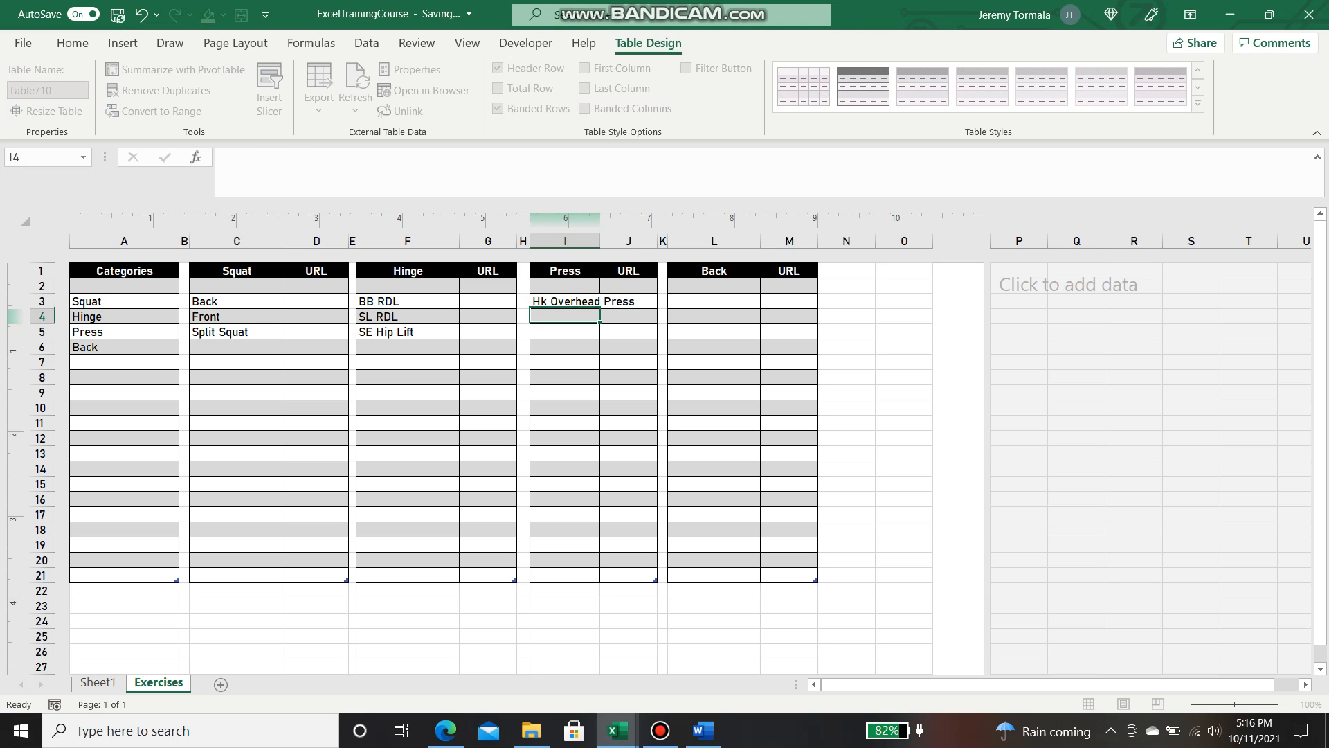
drag(600, 241, 637, 241)
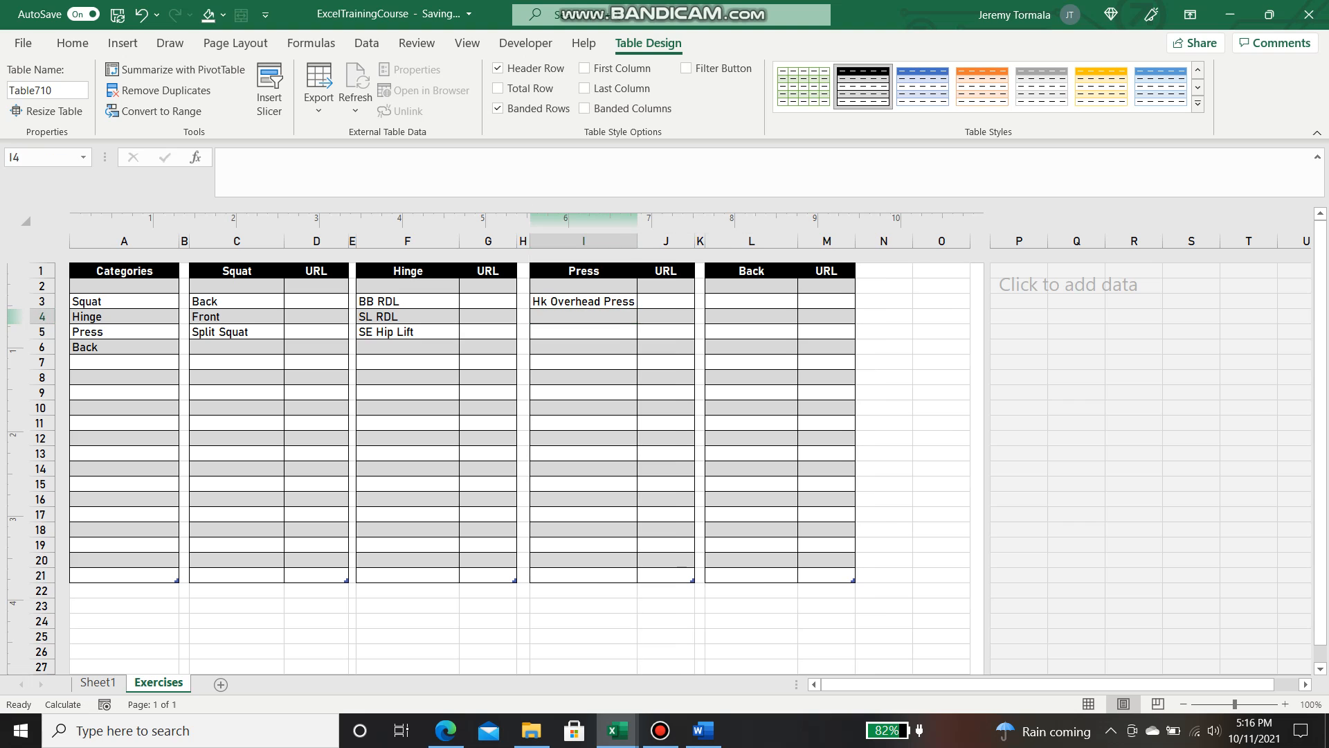
Step: Enter Bench Press in I4 and Landmine Press in I5
text(Bench Press)
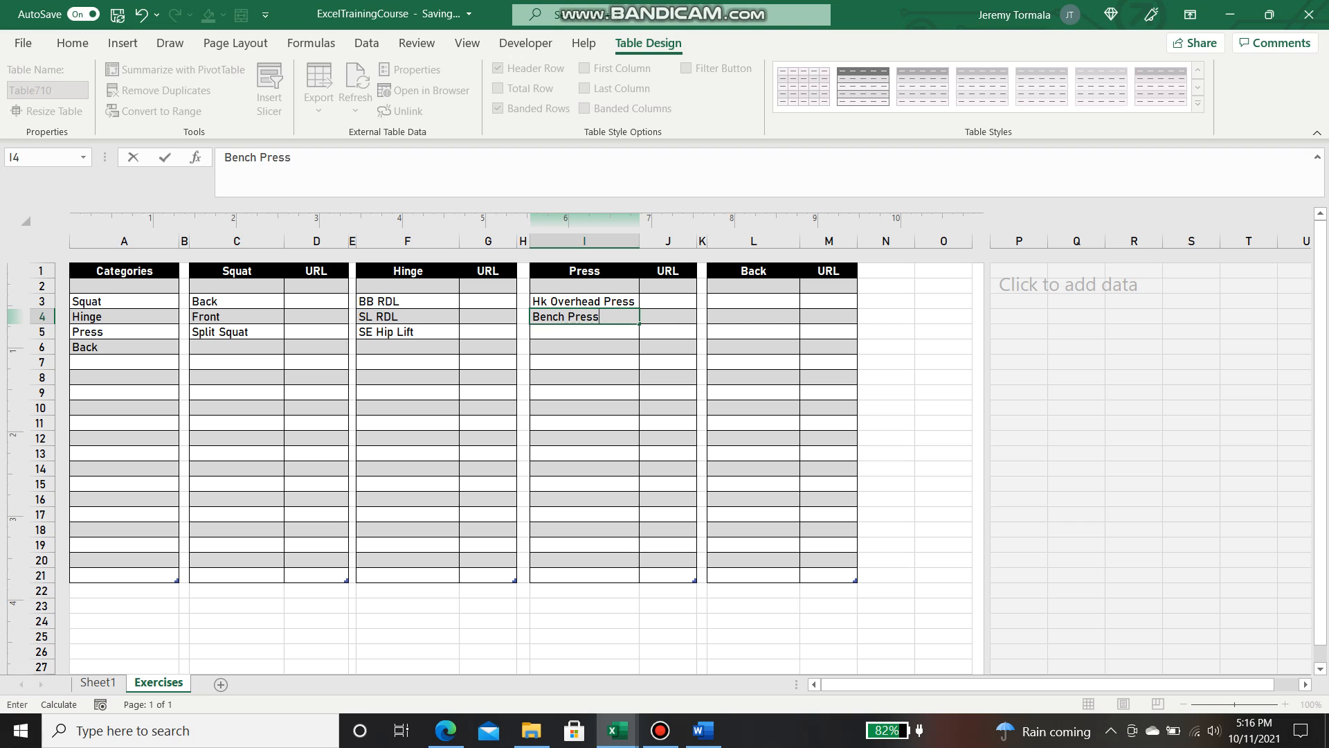
key(Return)
text(Landmine Press)
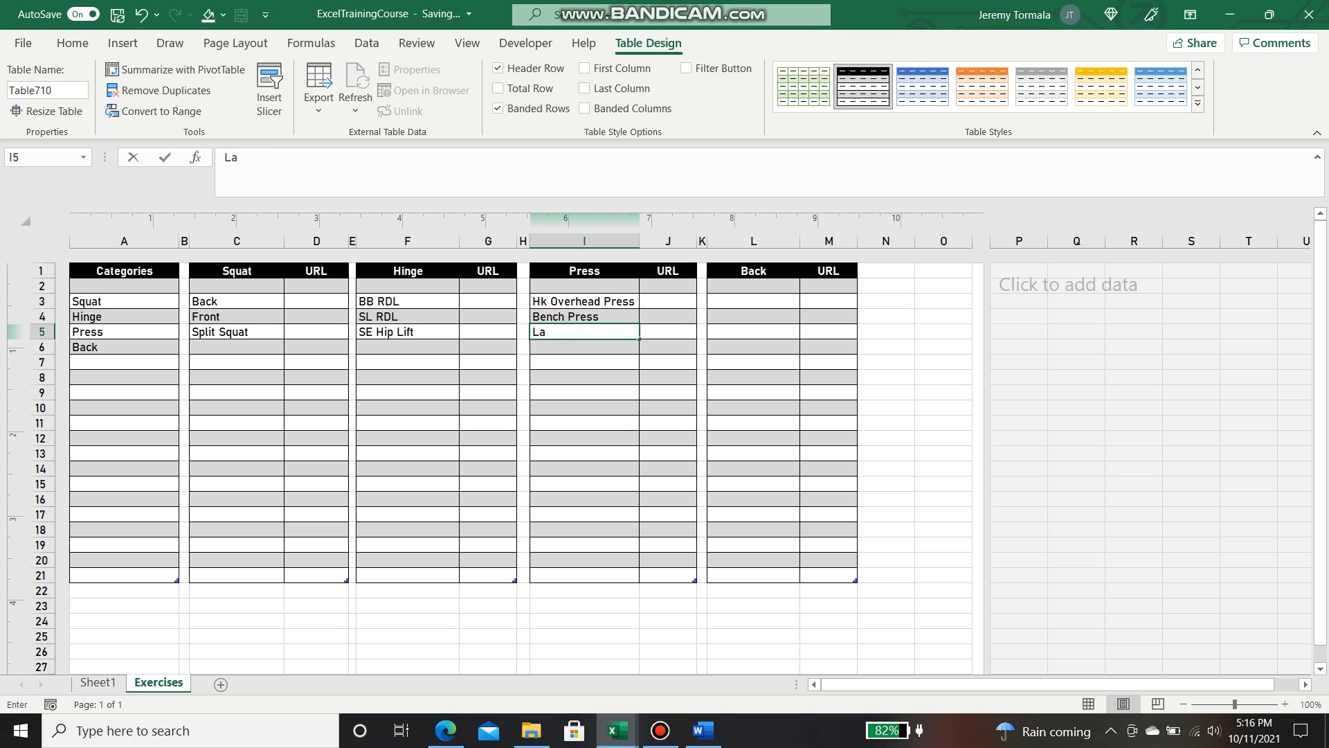
key(Return)
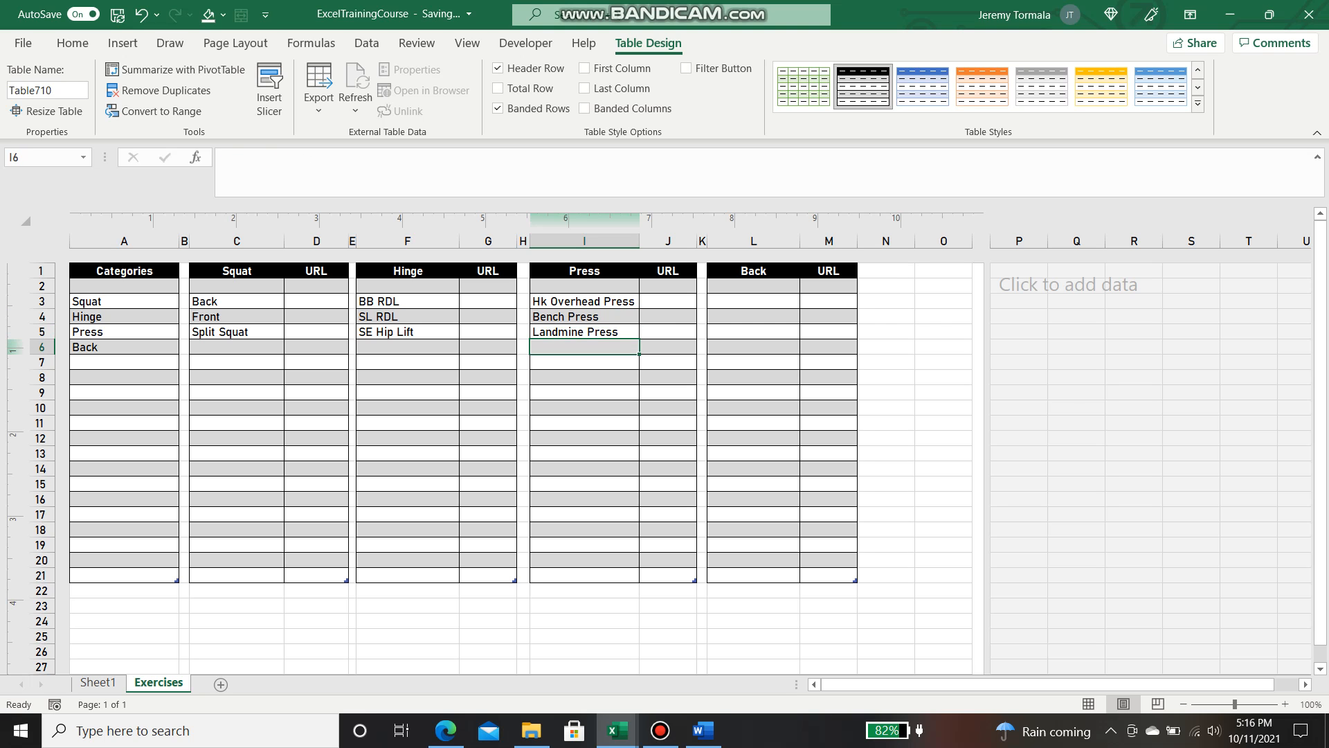
Step: Enter the back exercises Pullup in L3 and DB Row in L4
click(753, 301)
text(Pullup)
key(Return)
text(DB Row)
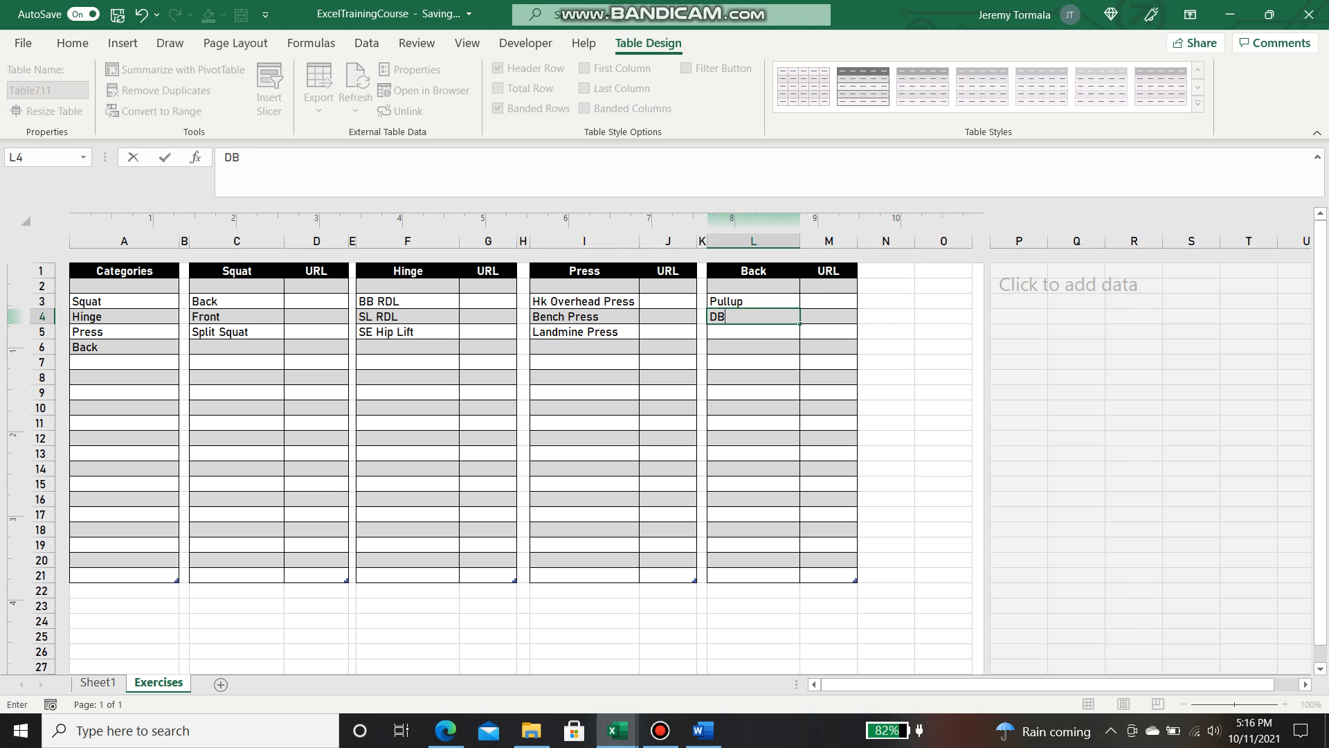
key(Return)
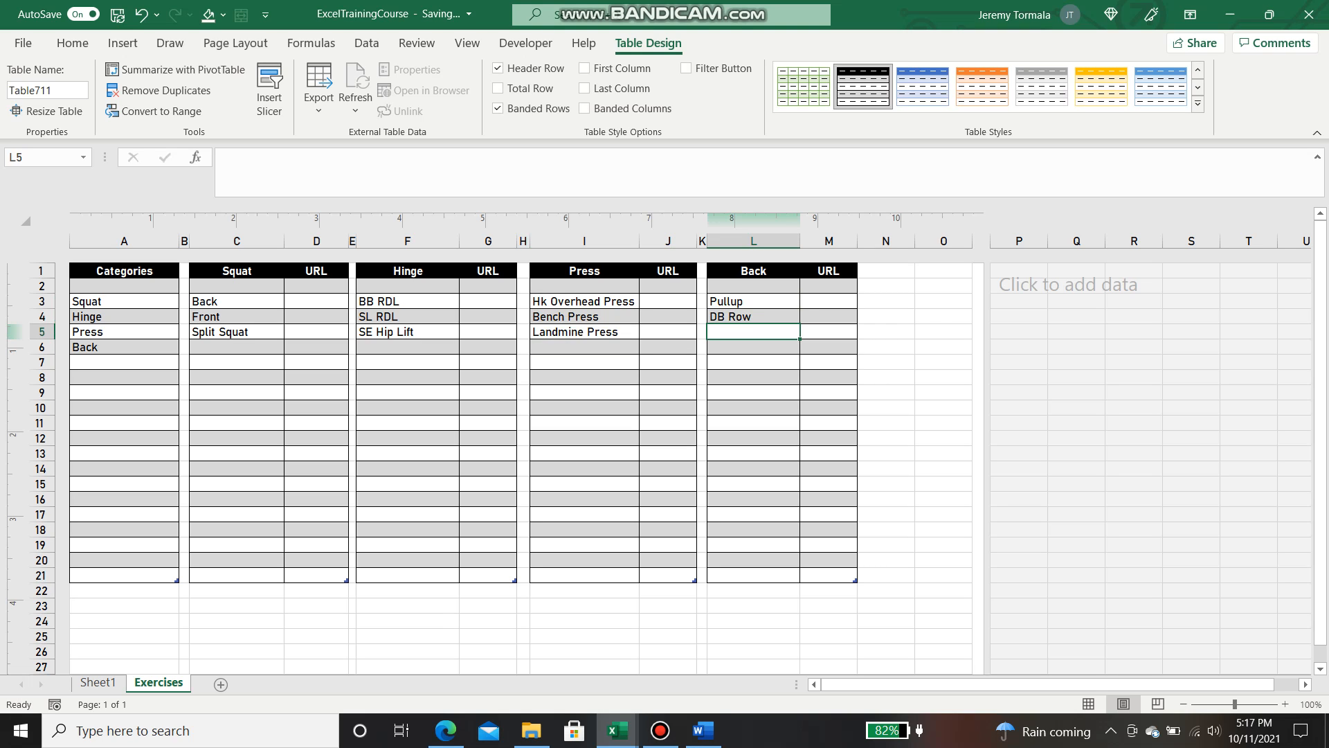
click(886, 408)
click(667, 438)
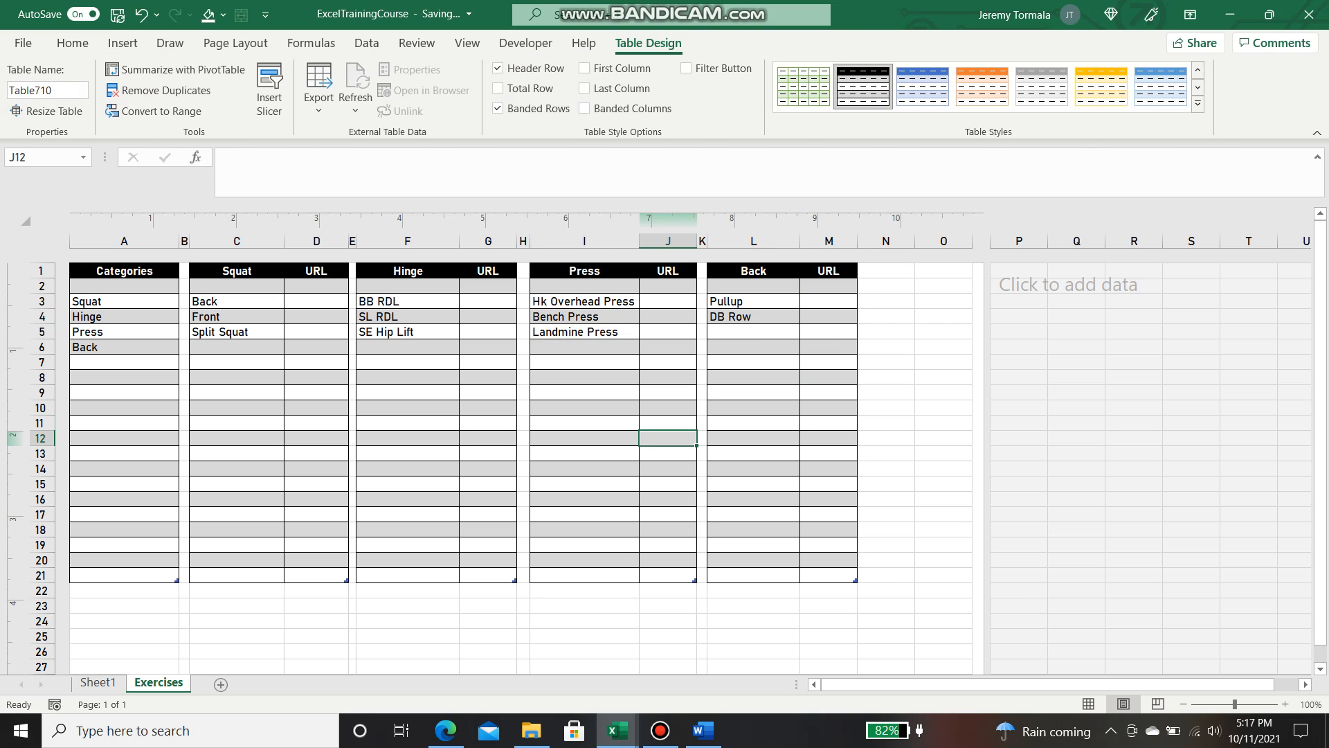
Step: Define a workbook-scoped name Categories for the Categories table's data cells A2:A21
key(ctrl+Home)
key(Down)
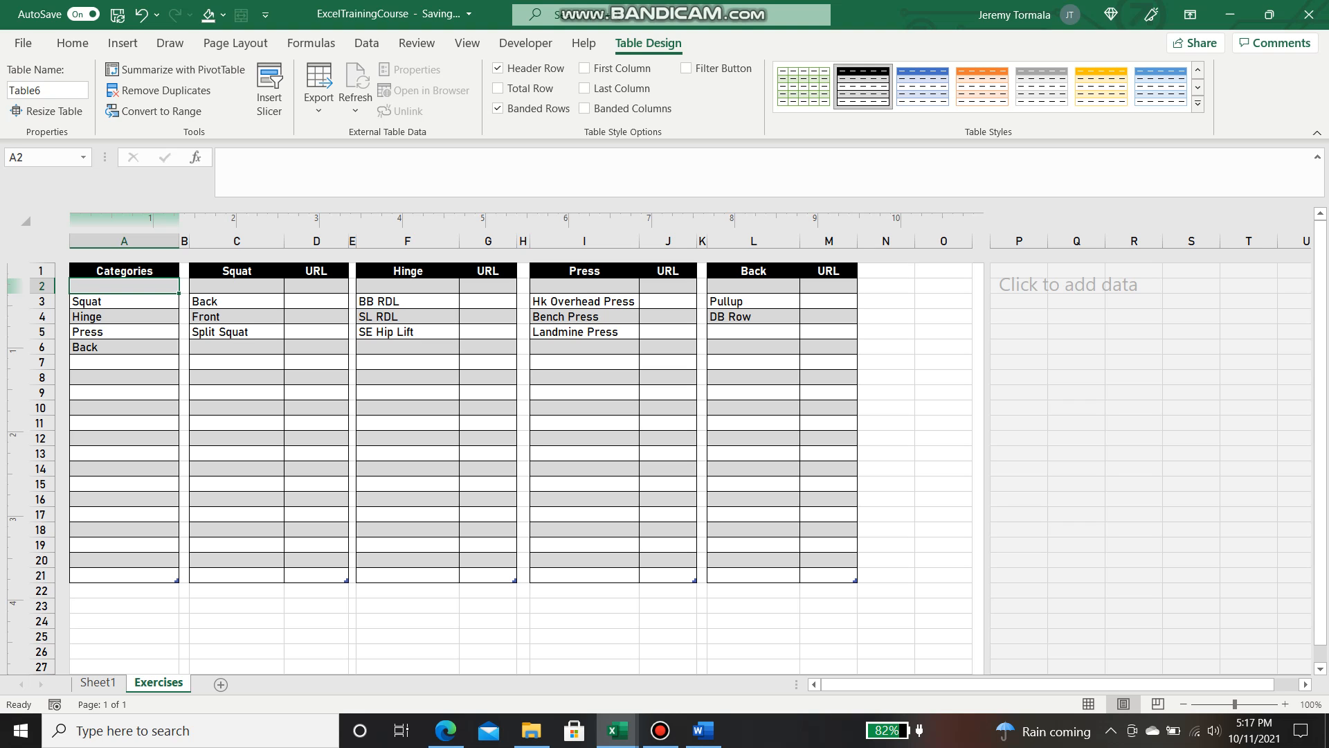
key(Up)
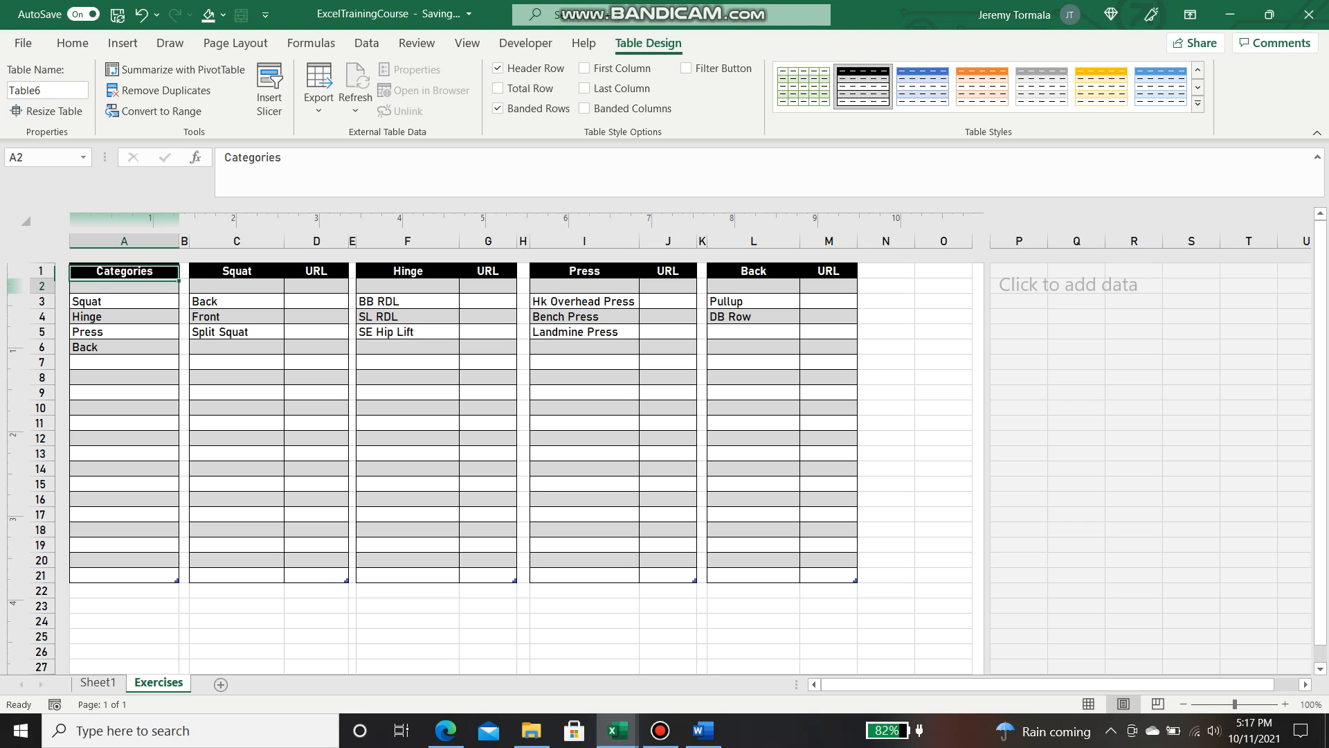
key(ctrl+space)
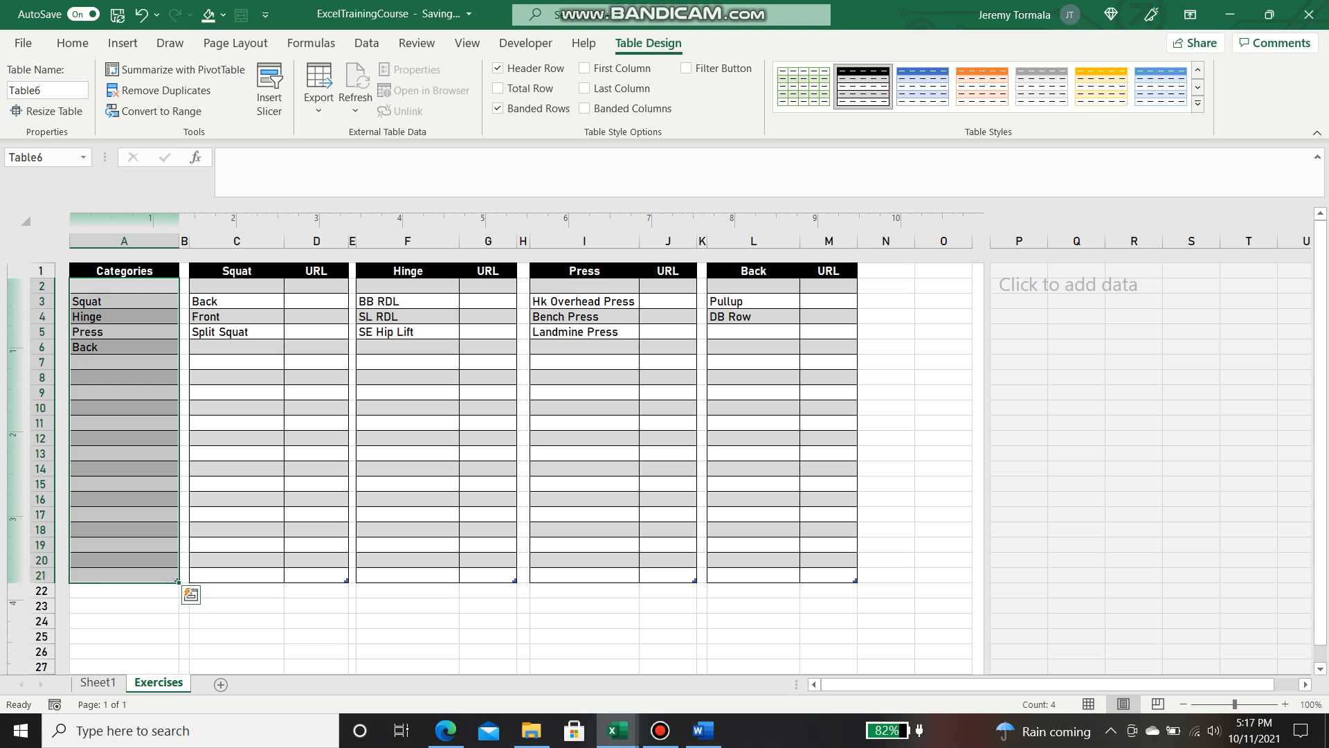
click(312, 43)
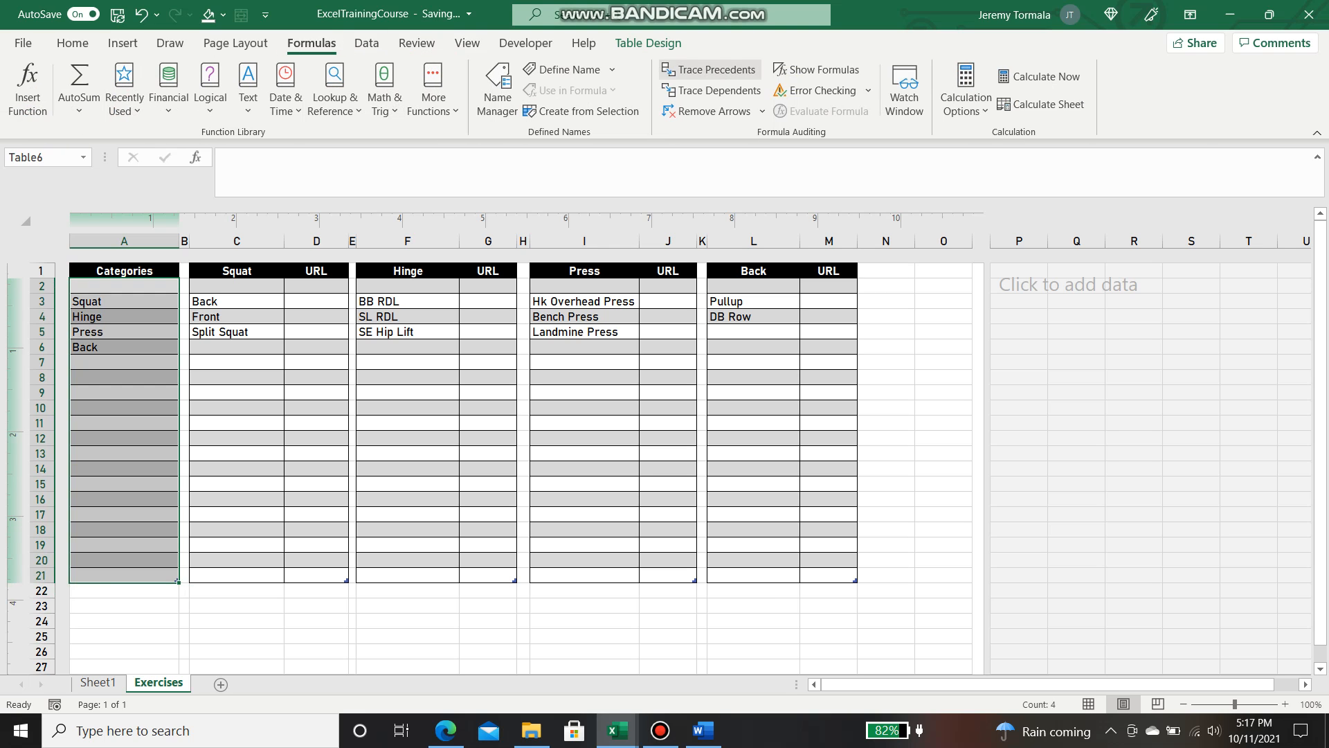
click(564, 69)
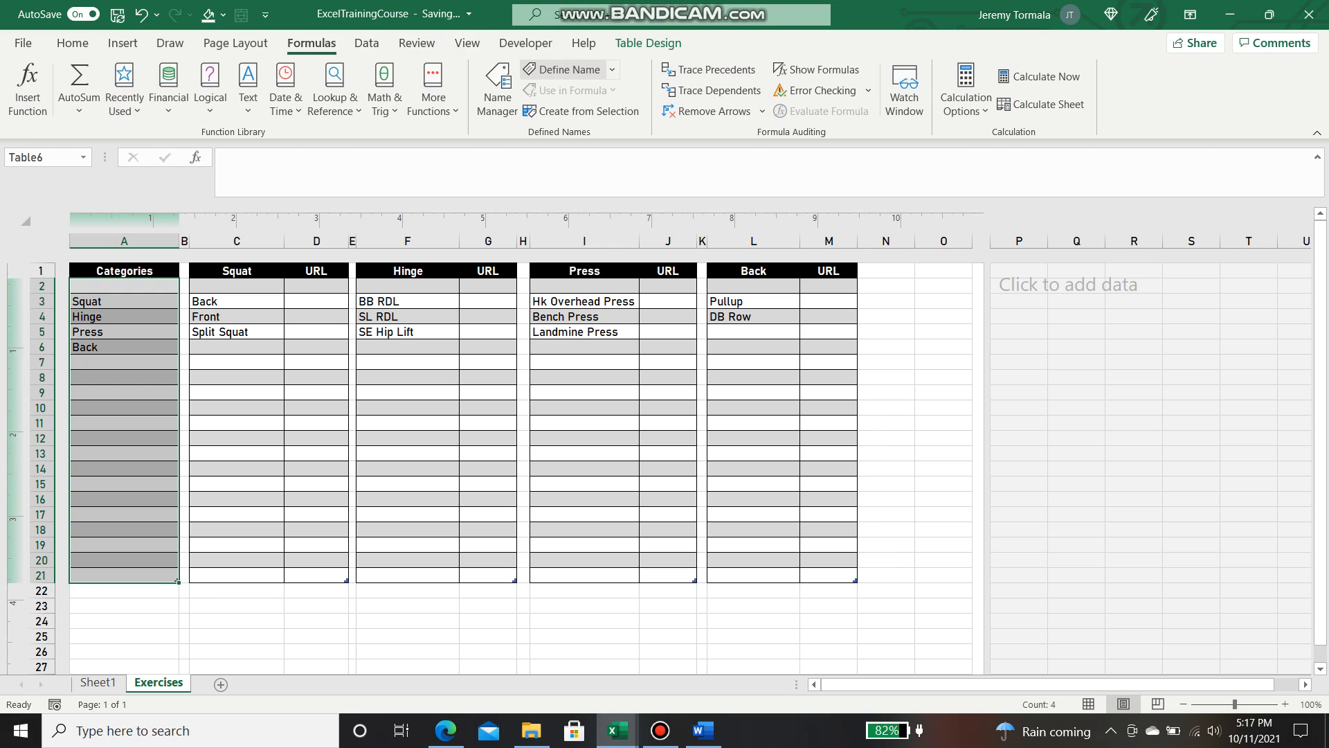
click(704, 430)
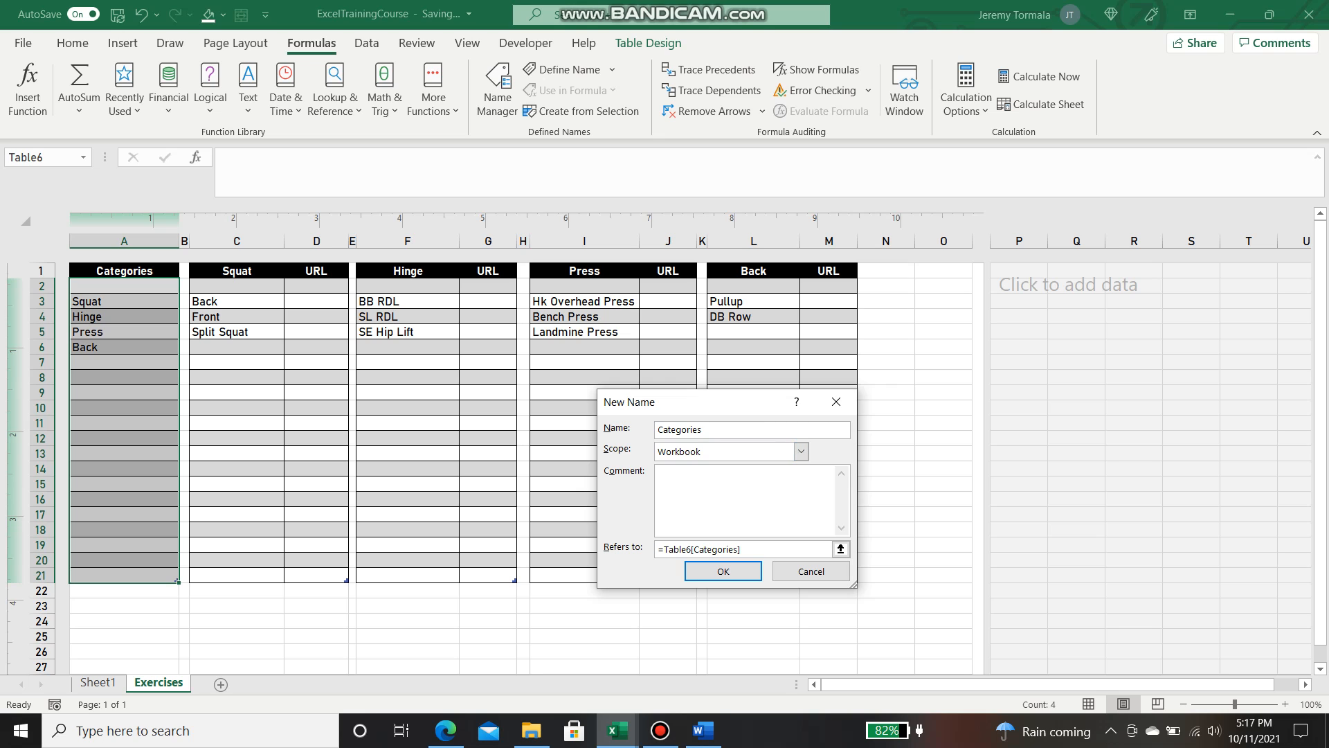
click(723, 571)
click(316, 408)
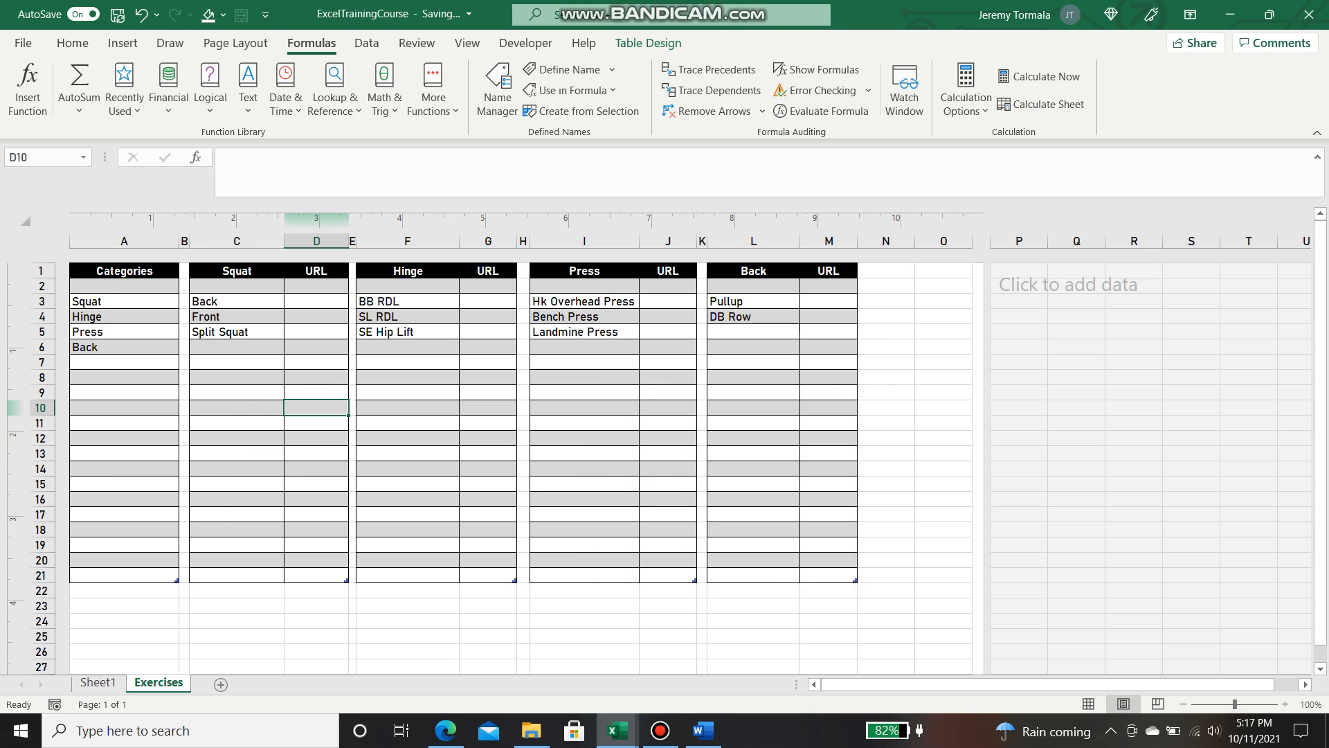
Step: Define workbook-scoped names Squat for cells C2:C21 and Hinge for cells F2:F21
drag(236, 285, 236, 575)
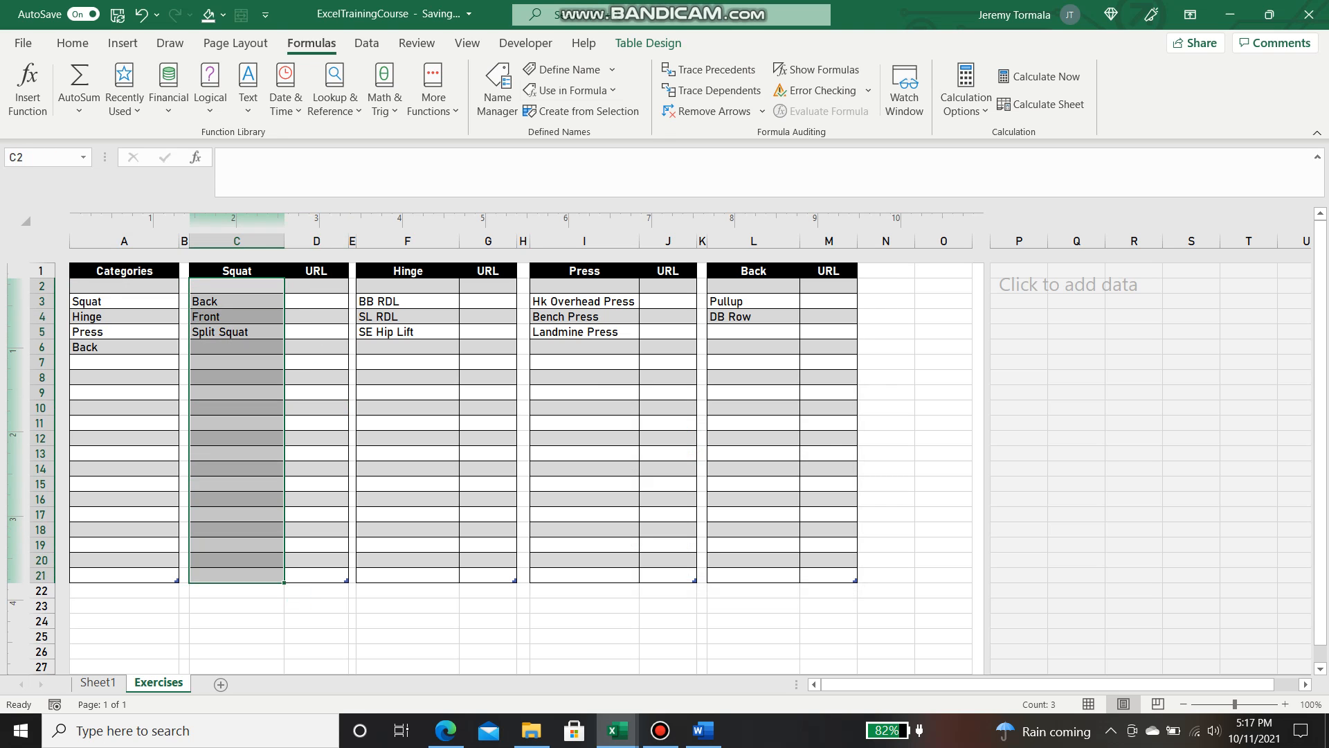
click(564, 69)
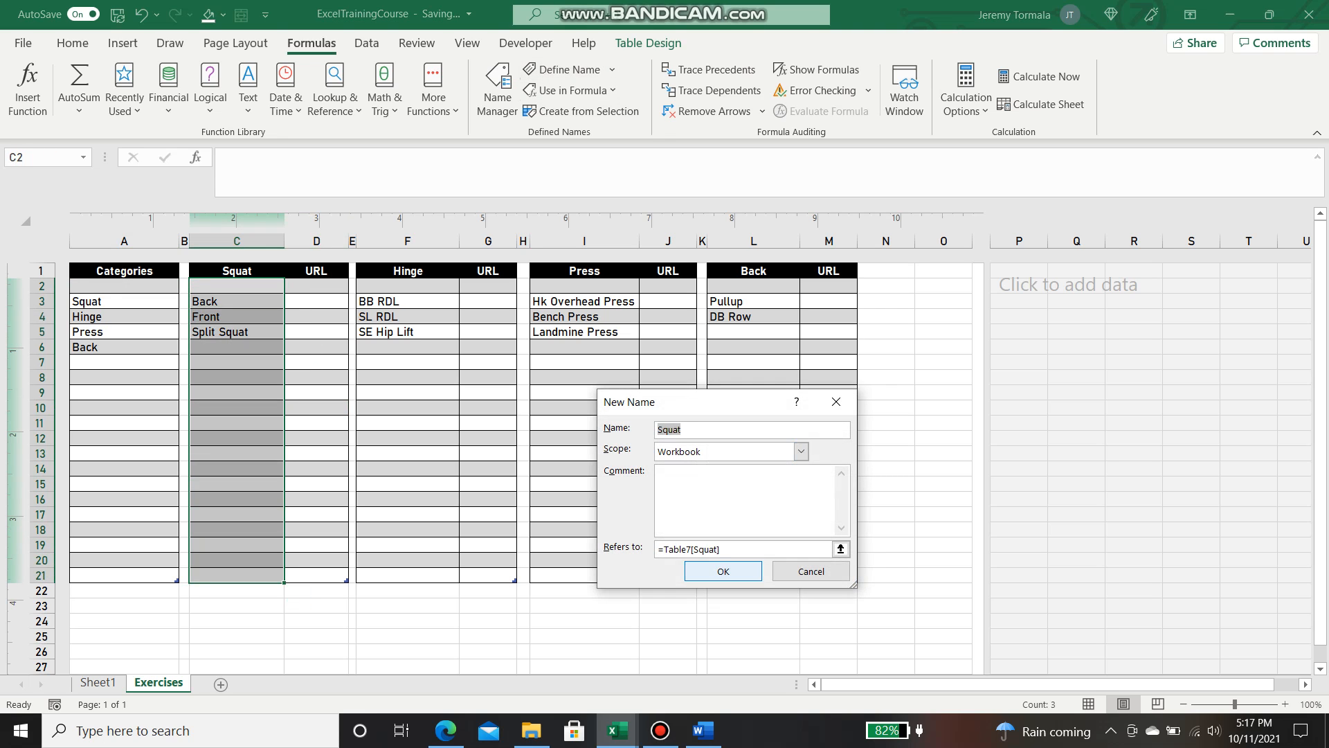
click(722, 570)
drag(408, 285, 407, 576)
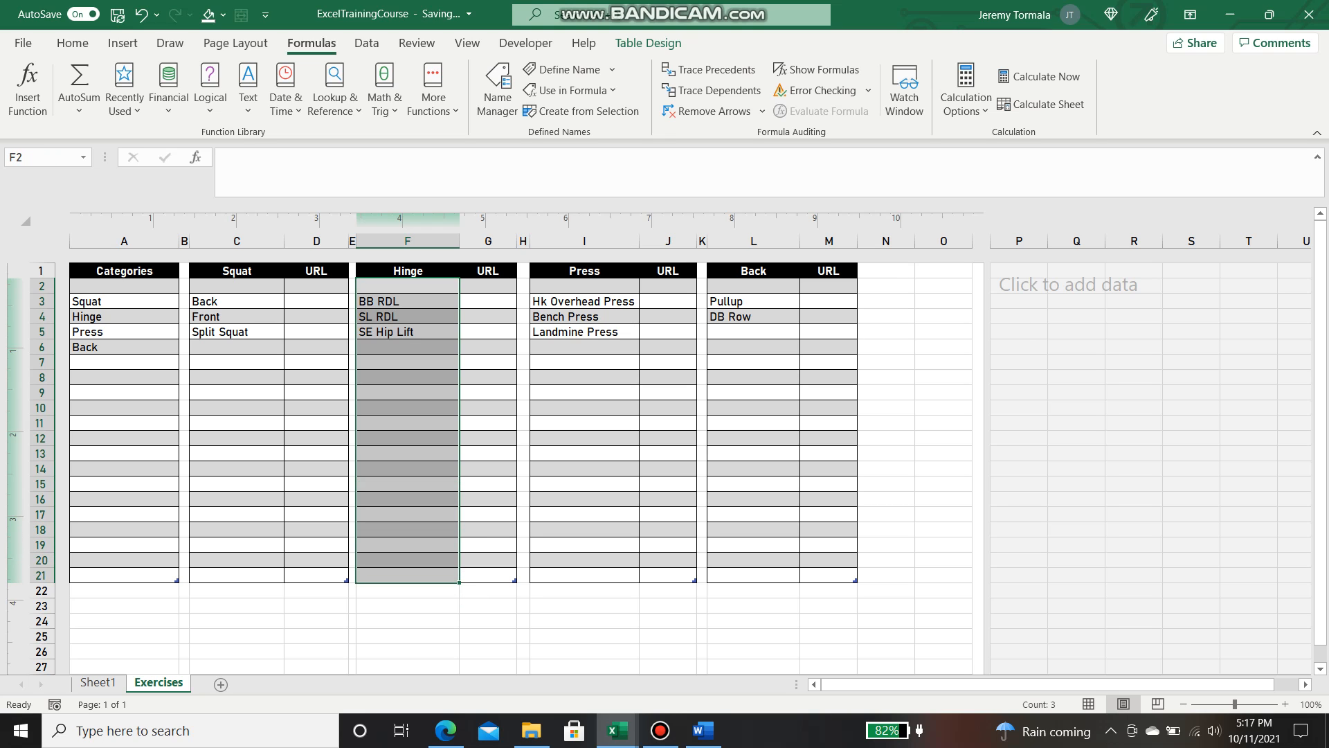
click(564, 69)
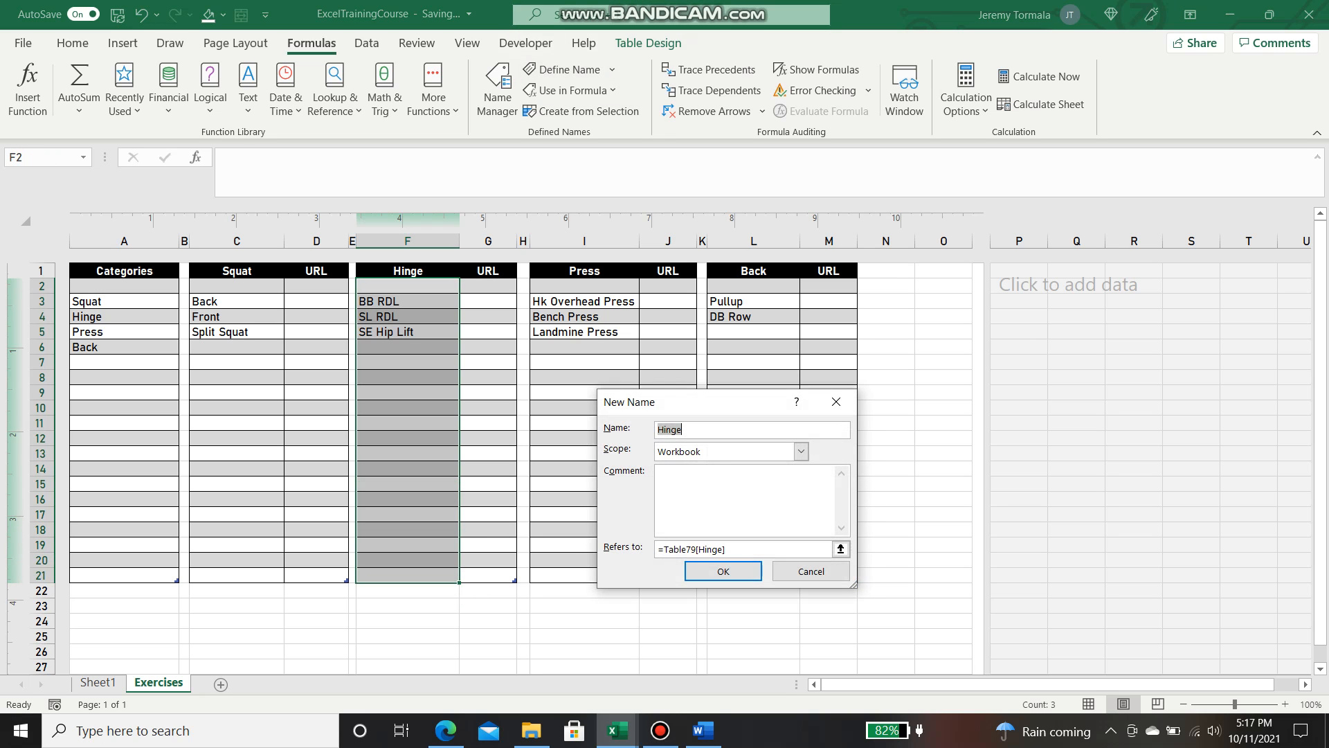
click(722, 570)
Step: Define workbook-scoped names Press for cells I2:I21 and Back for cells L2:L21
drag(585, 285, 585, 575)
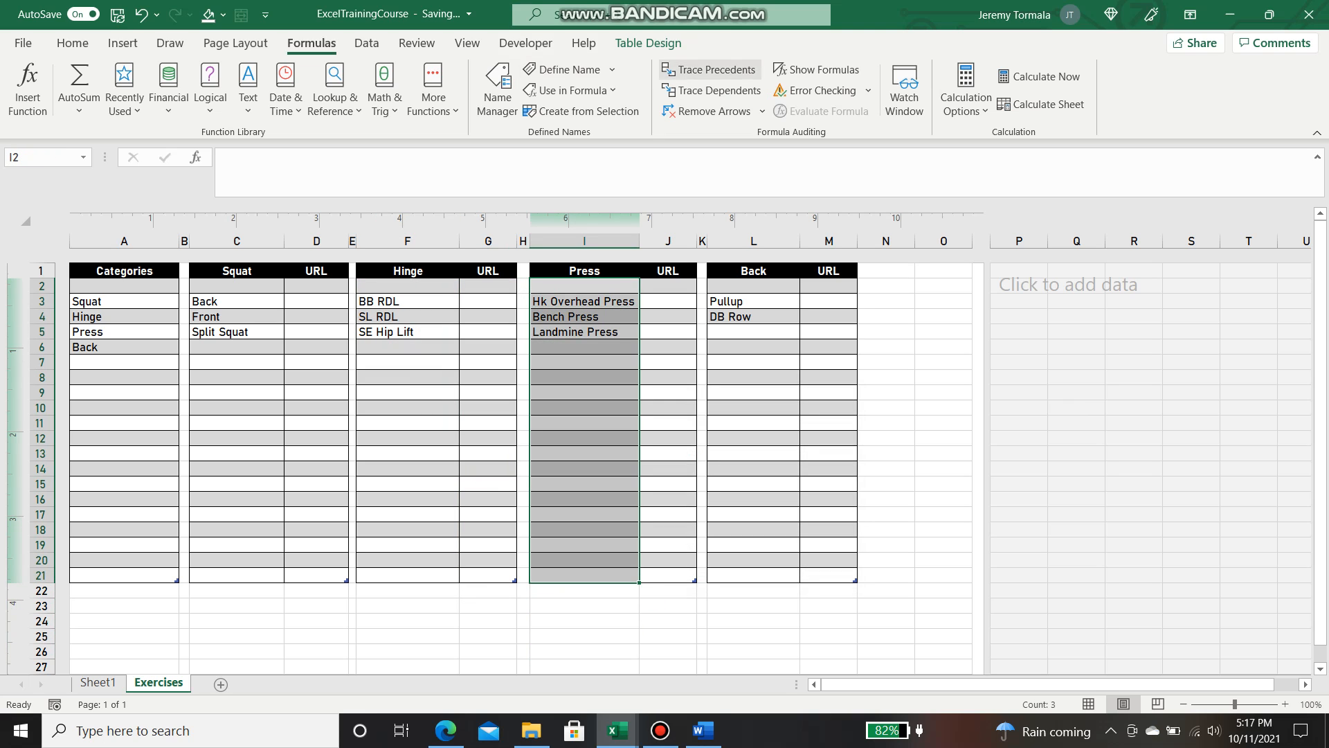
click(564, 70)
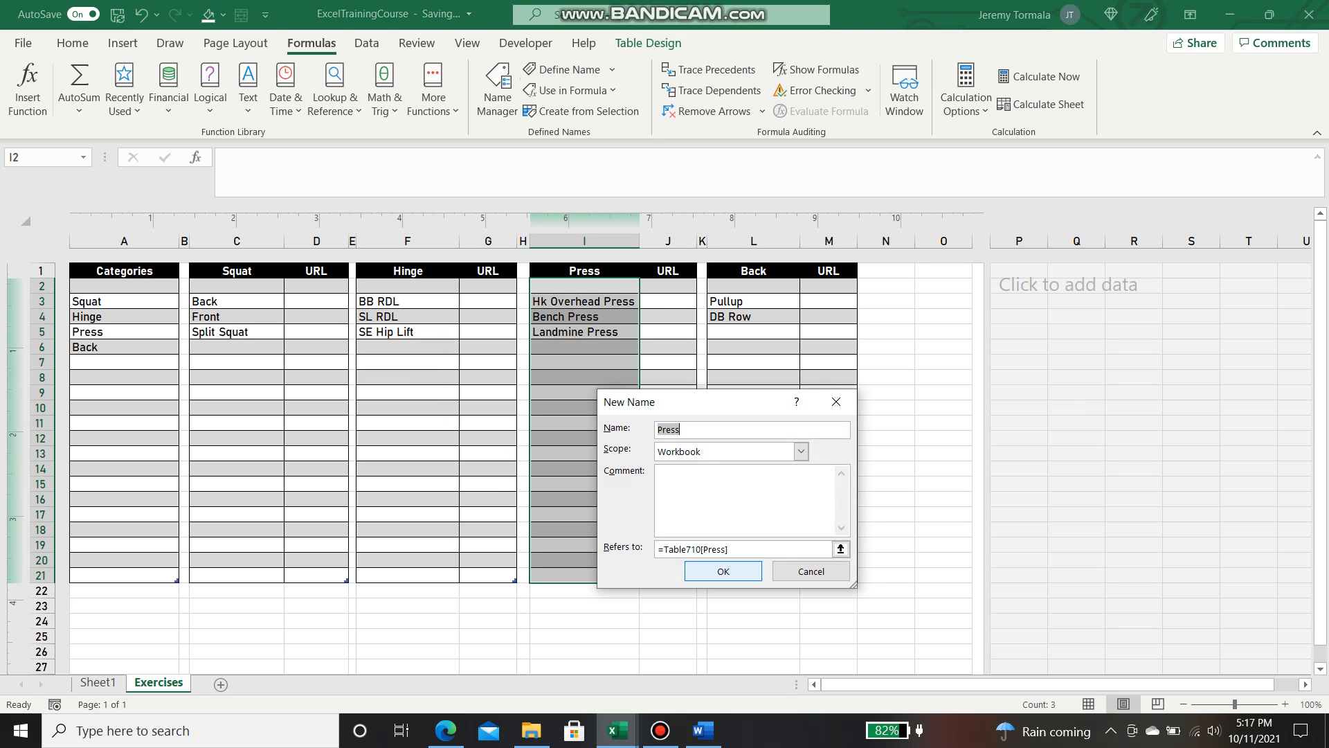
click(722, 571)
drag(753, 285, 753, 576)
click(564, 69)
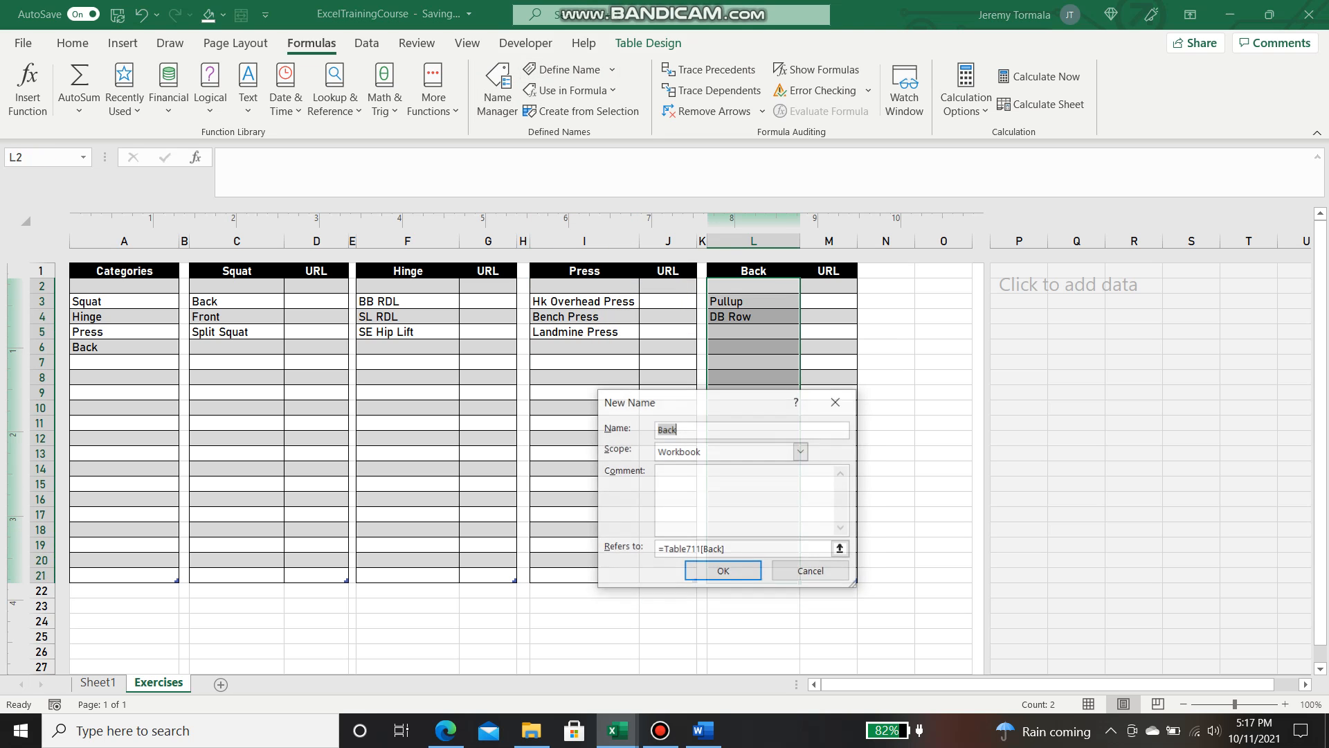
click(721, 570)
click(407, 438)
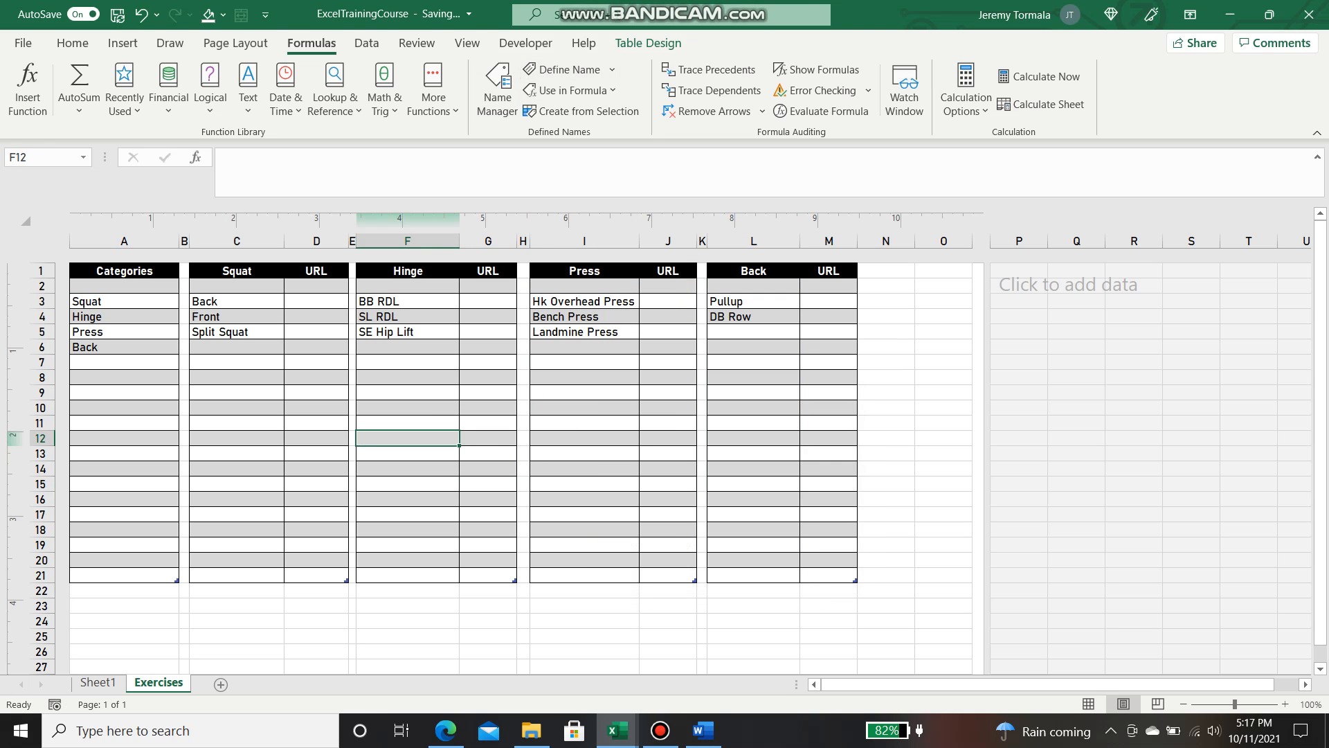
Step: Define workbook-scoped names _Squat for the Squat table's data cells C2:D21 and _Hinge for the Hinge table's F2:G21
drag(236, 286, 316, 575)
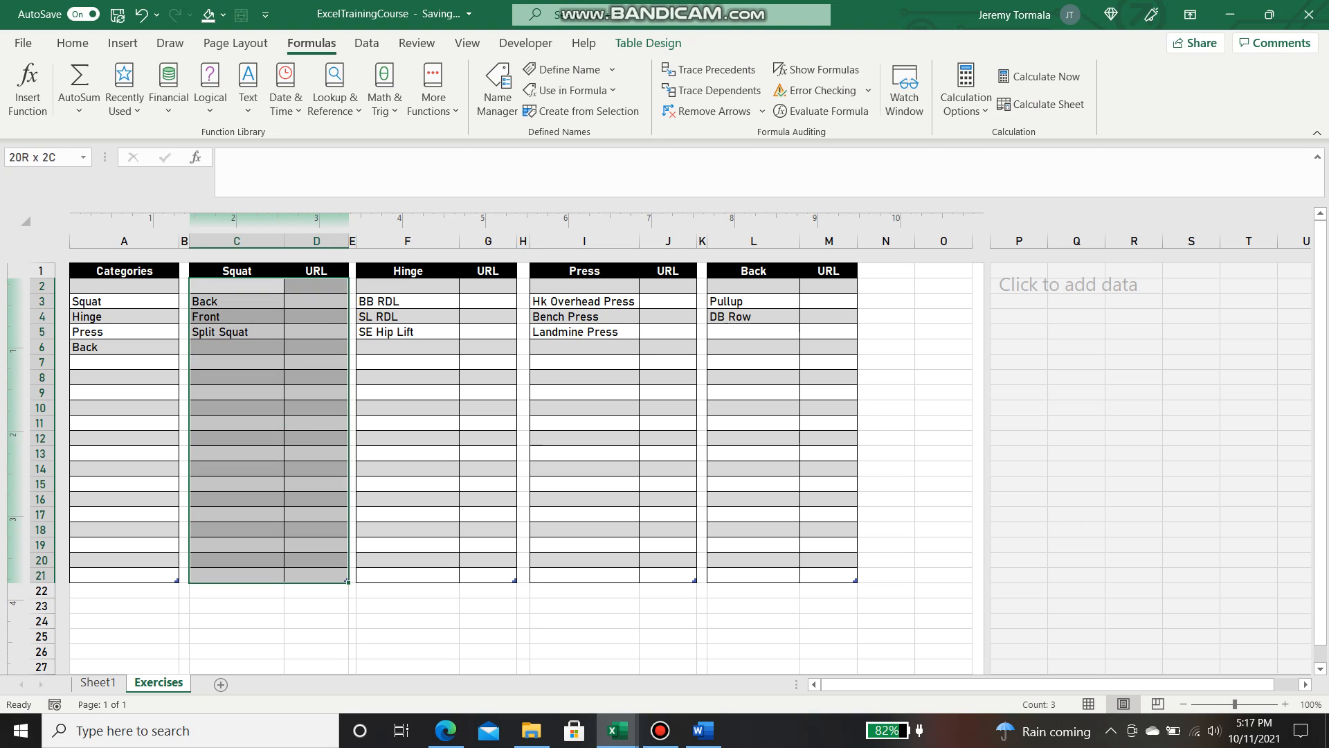
click(564, 70)
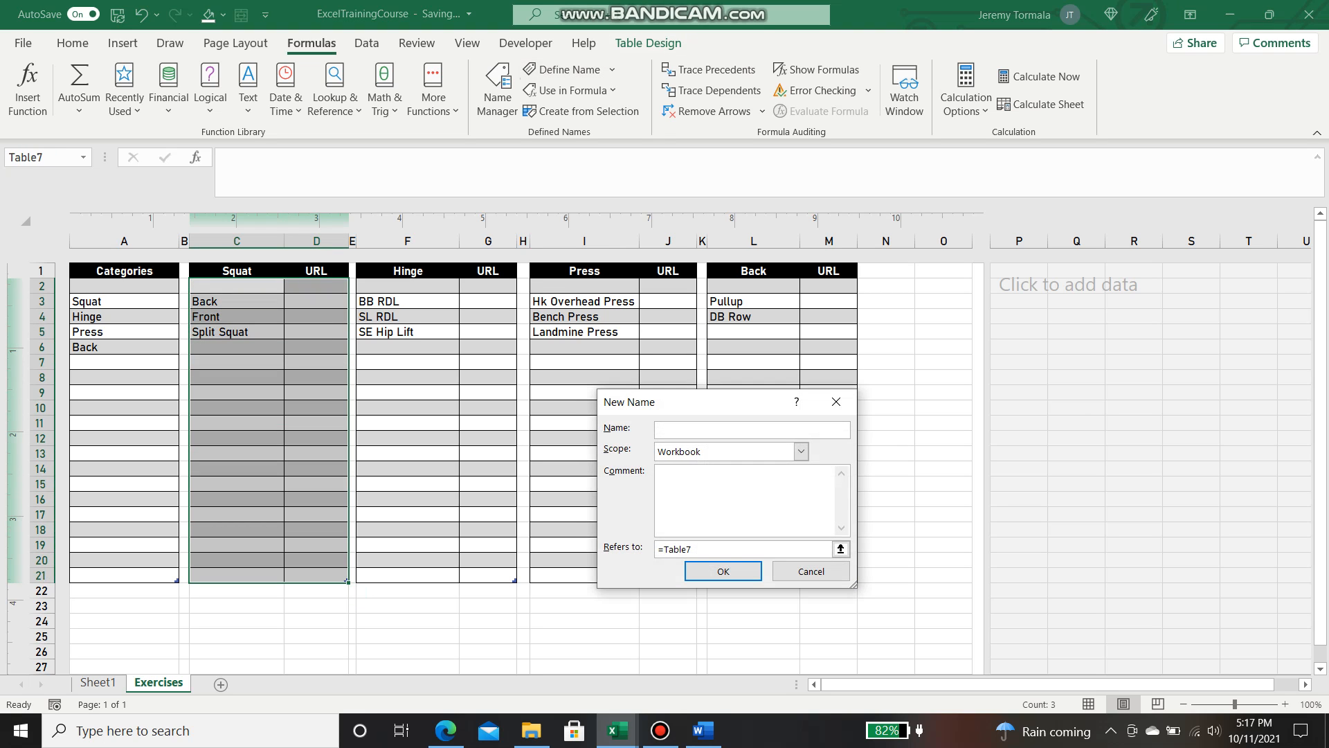
text(_Squat)
key(Return)
drag(407, 286, 488, 575)
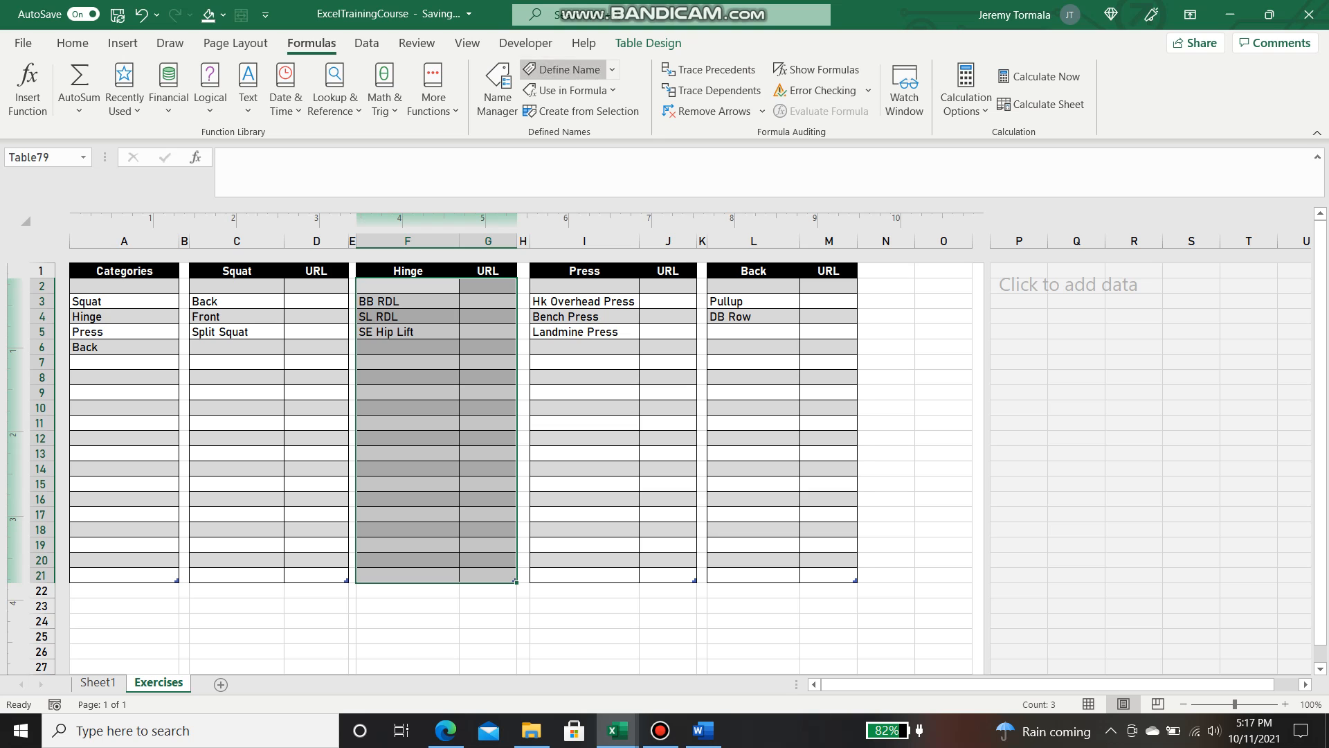
click(564, 70)
text(Hinge)
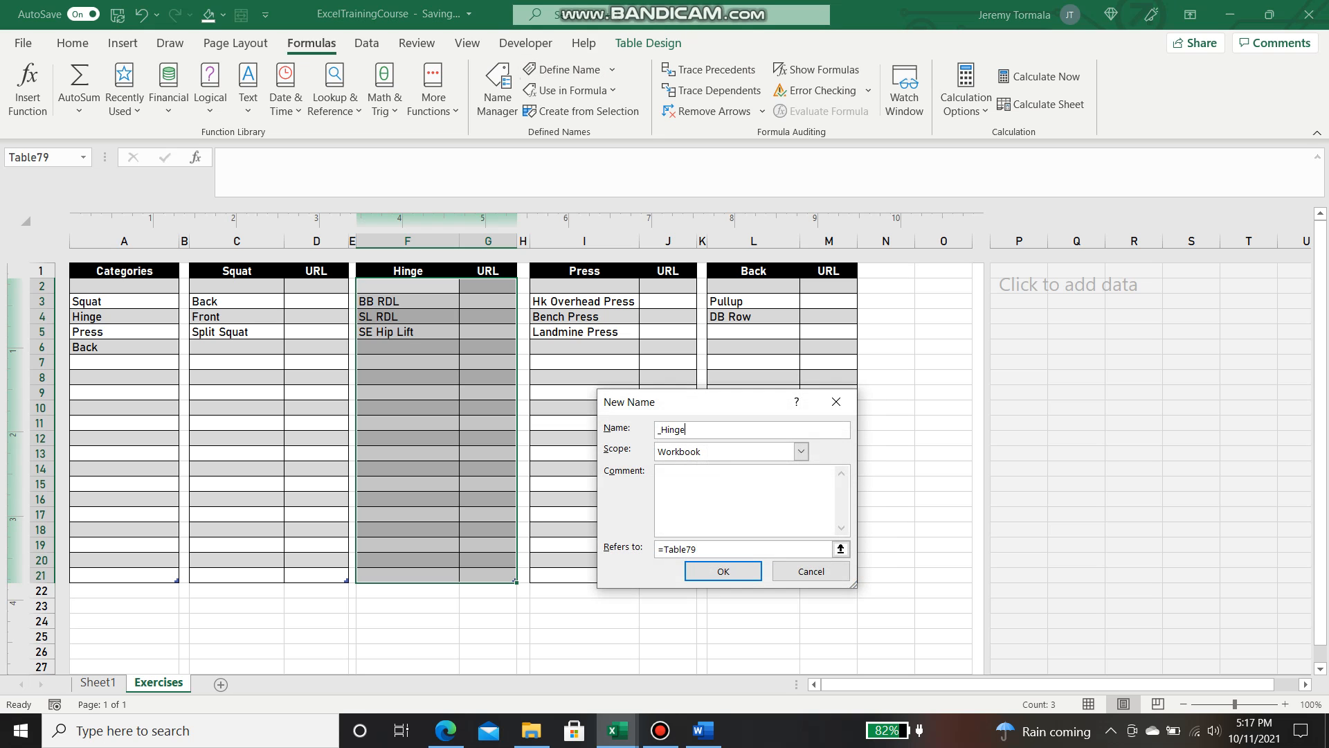
key(Return)
Step: Define workbook-scoped names _Press for the Press table's data cells I2:J21 and _Back for the Back table's L2:M21
drag(581, 286, 668, 574)
click(564, 70)
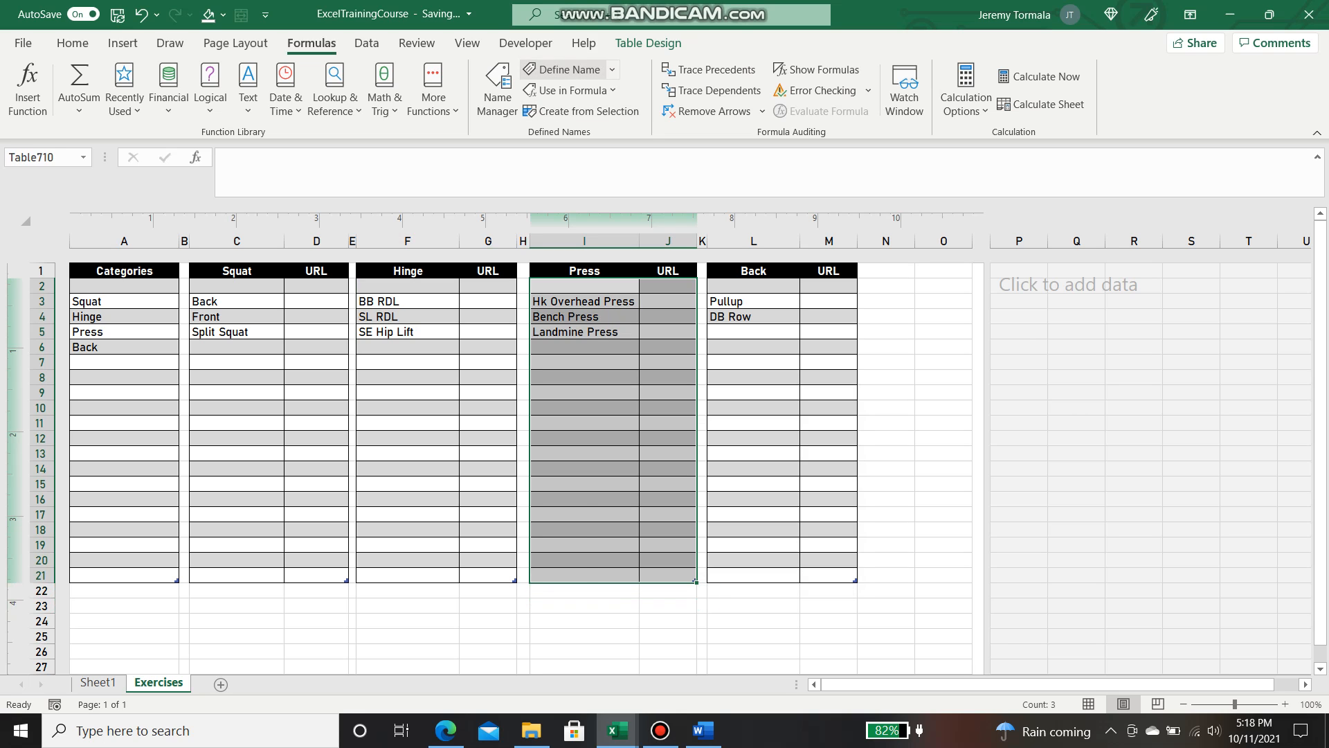
text(Press)
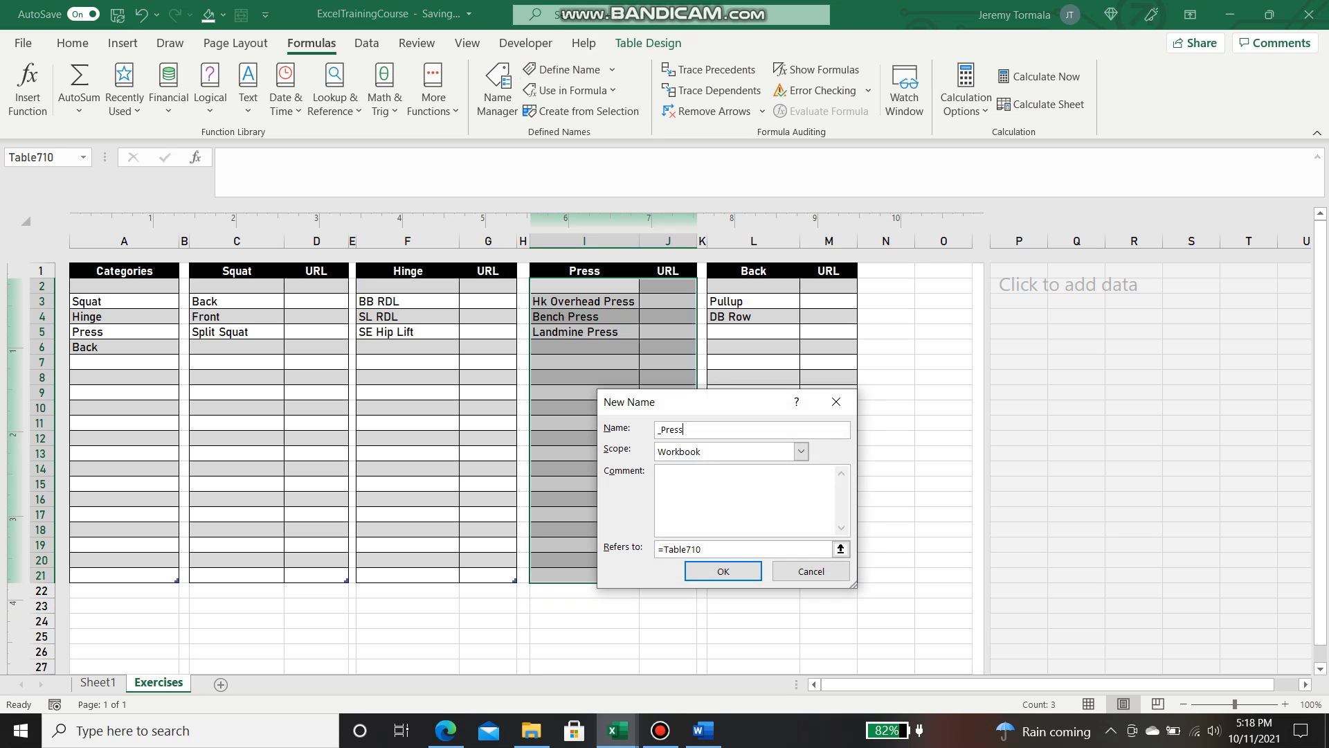
key(Return)
mouse_move(753, 286)
mouse_down()
mouse_move(796, 325)
mouse_move(831, 592)
mouse_move(796, 429)
mouse_move(733, 286)
mouse_up()
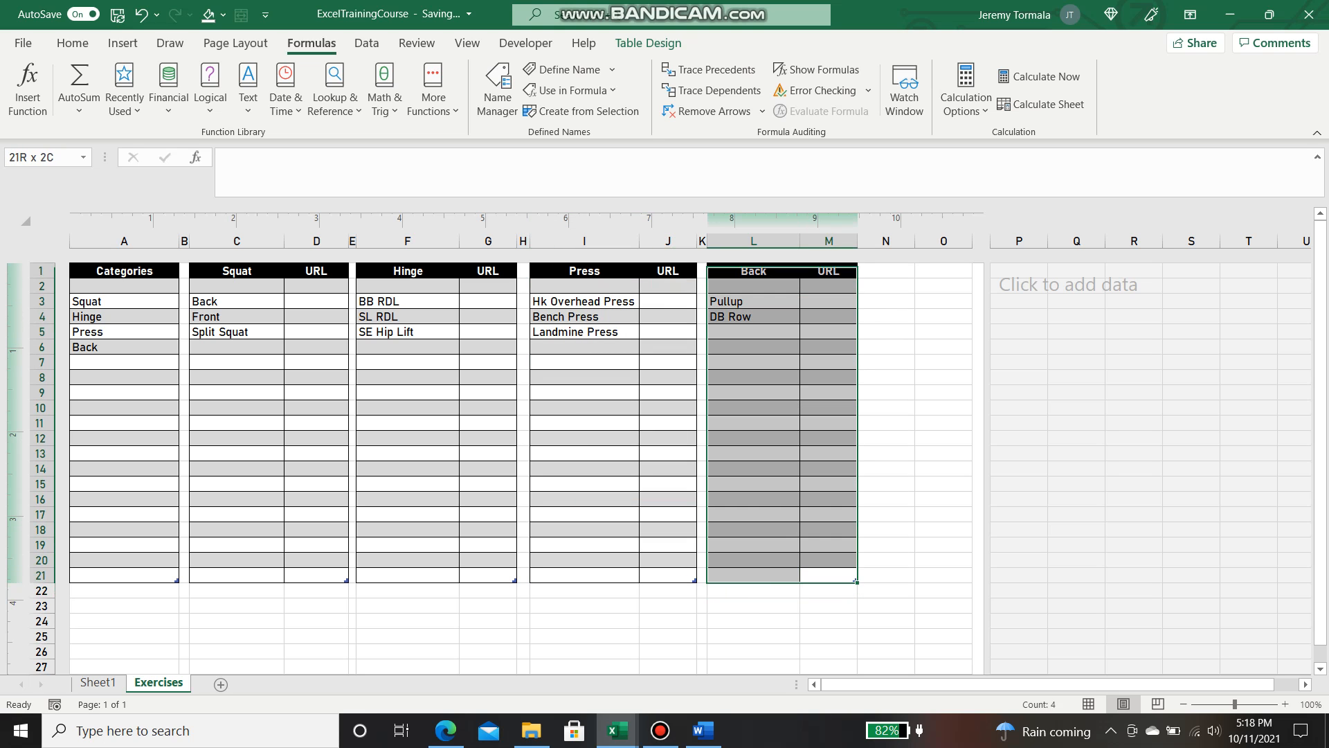
click(564, 70)
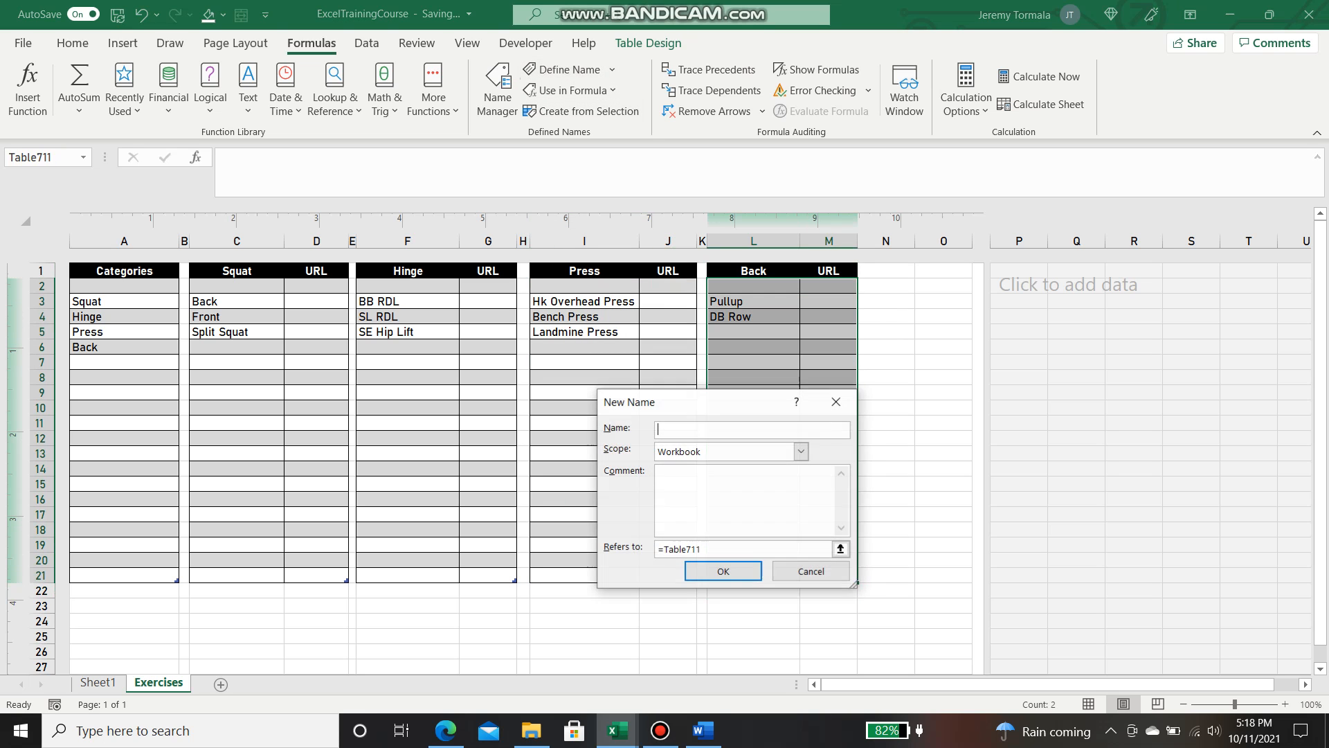
text(Back)
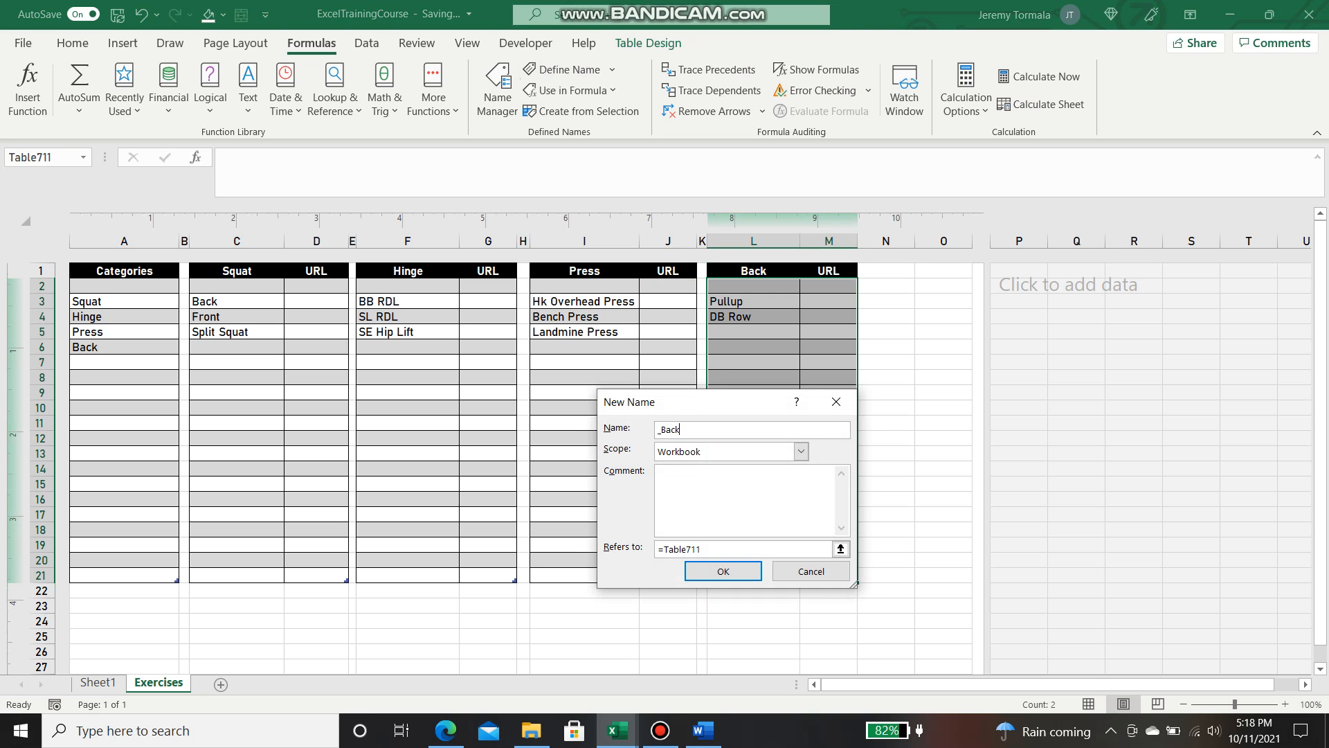
click(722, 570)
click(584, 453)
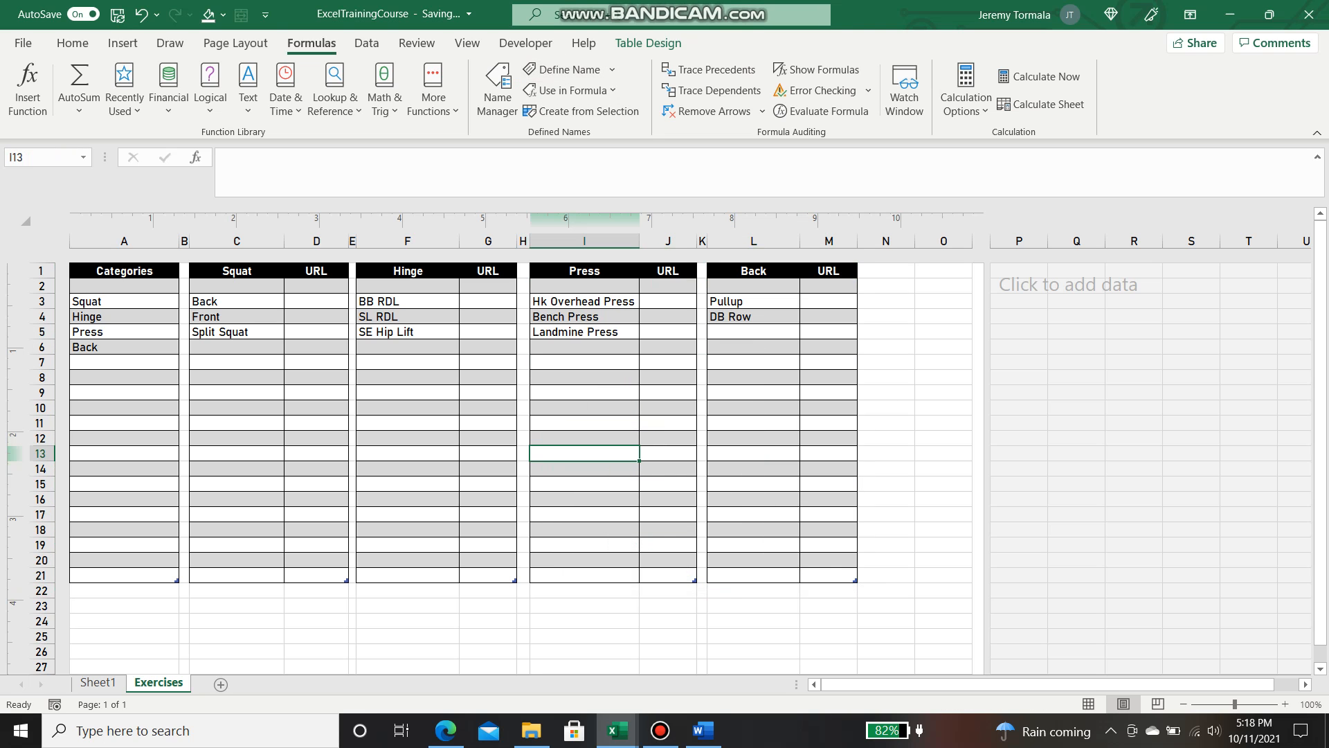
click(407, 514)
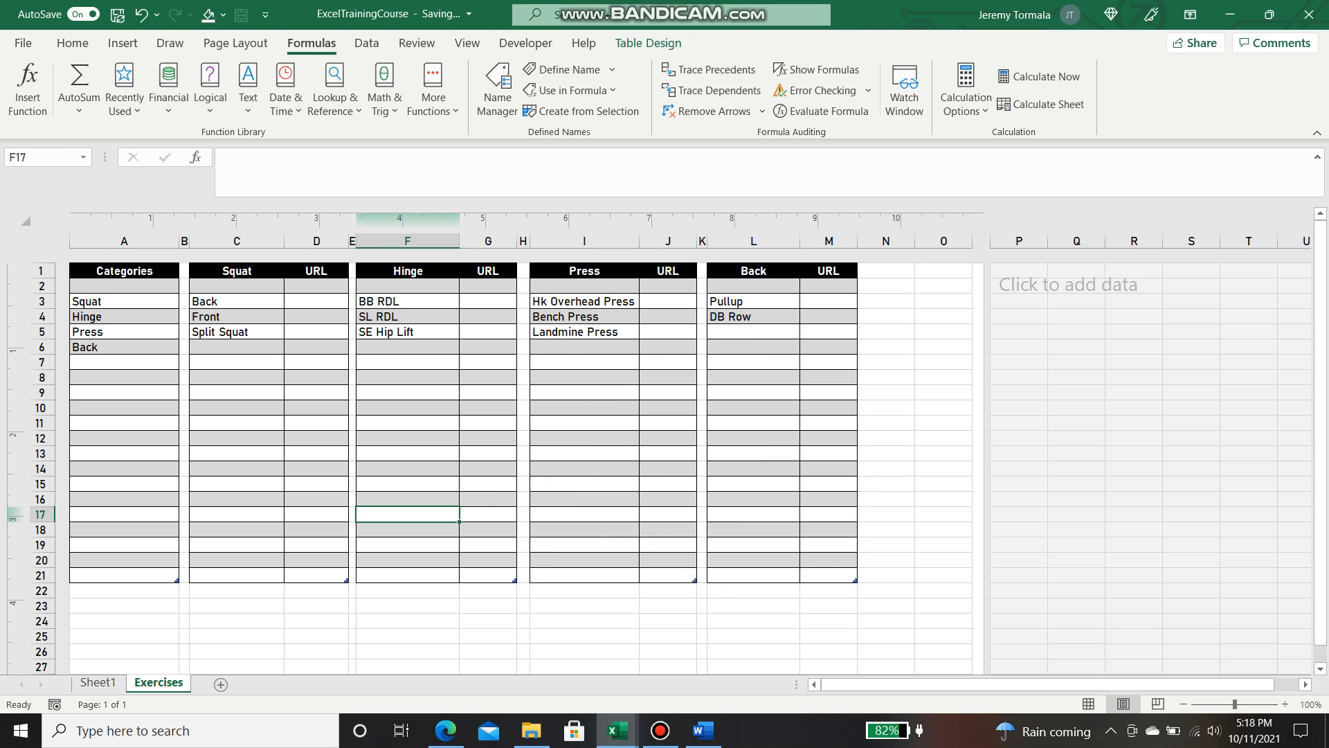
key(alt+Tab)
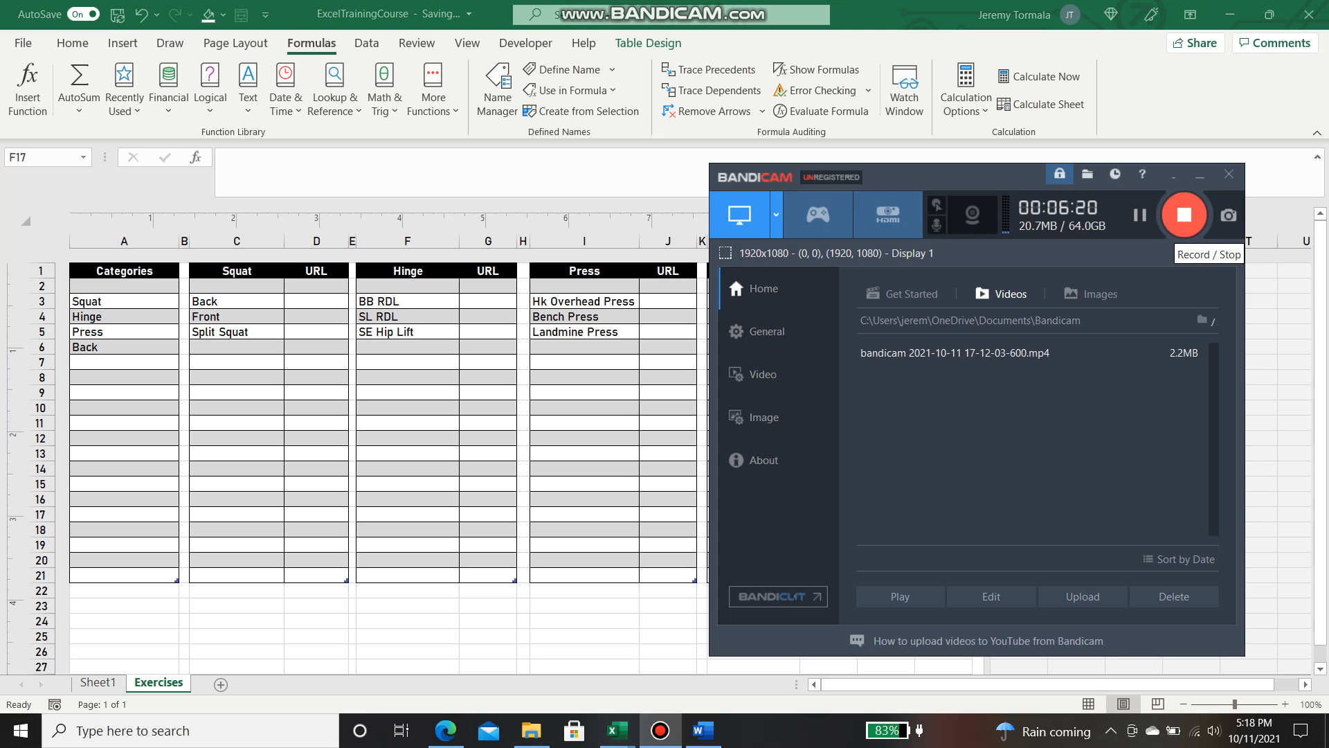
key(alt+Tab)
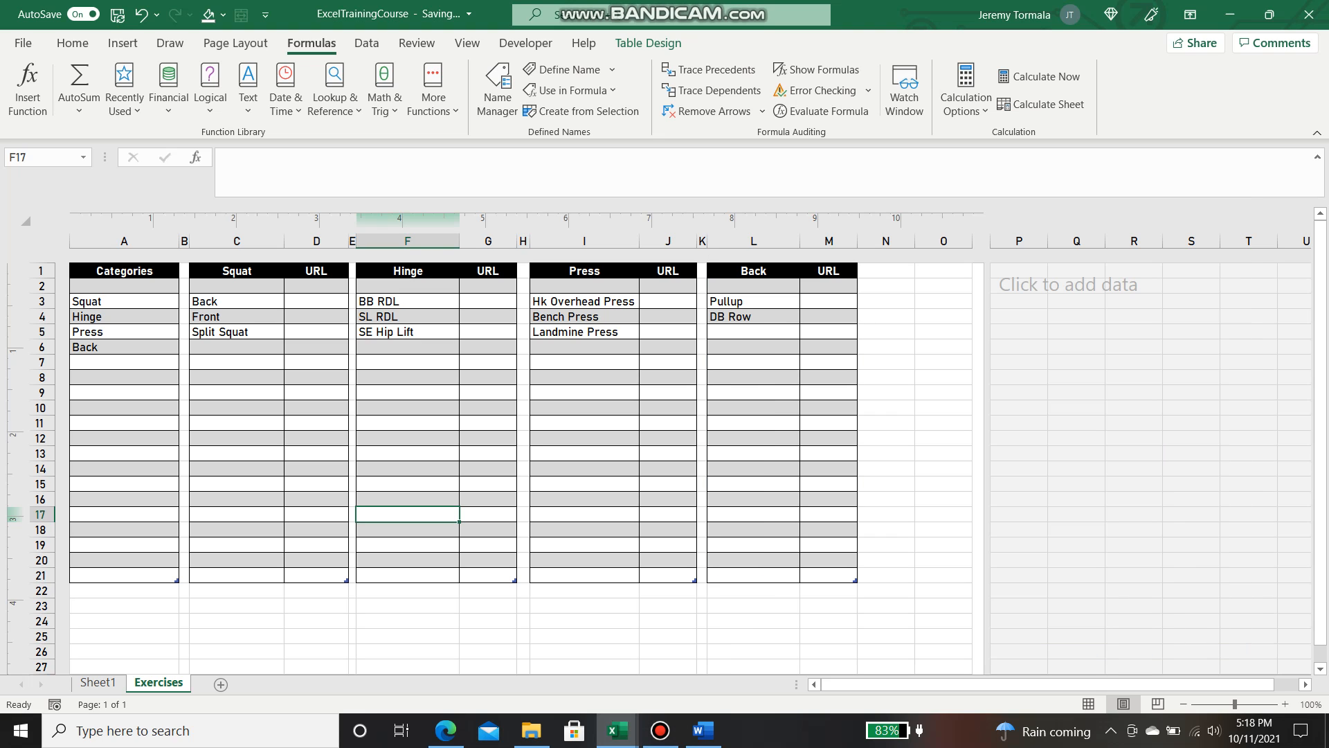
drag(316, 300, 315, 331)
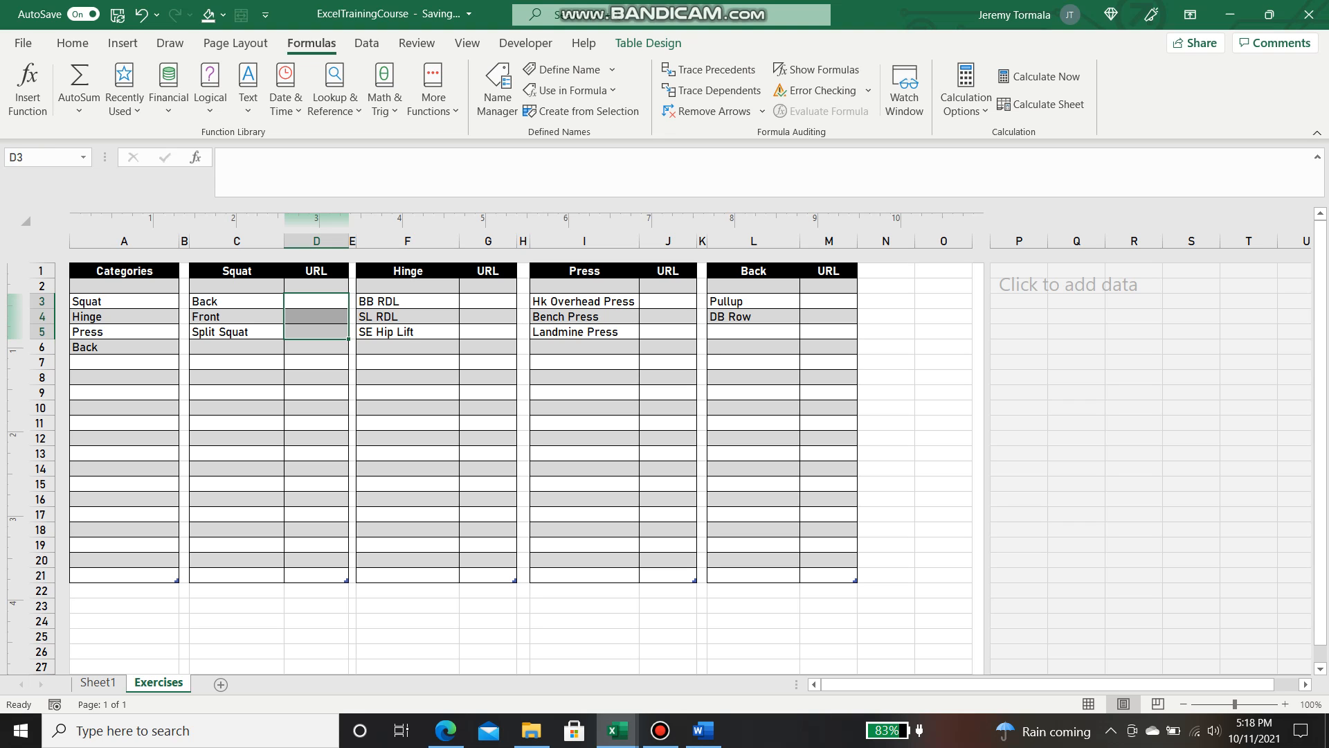
click(315, 331)
key(Up)
key(Up)
mouse_move(487, 301)
mouse_down()
mouse_move(487, 346)
mouse_move(487, 300)
mouse_up()
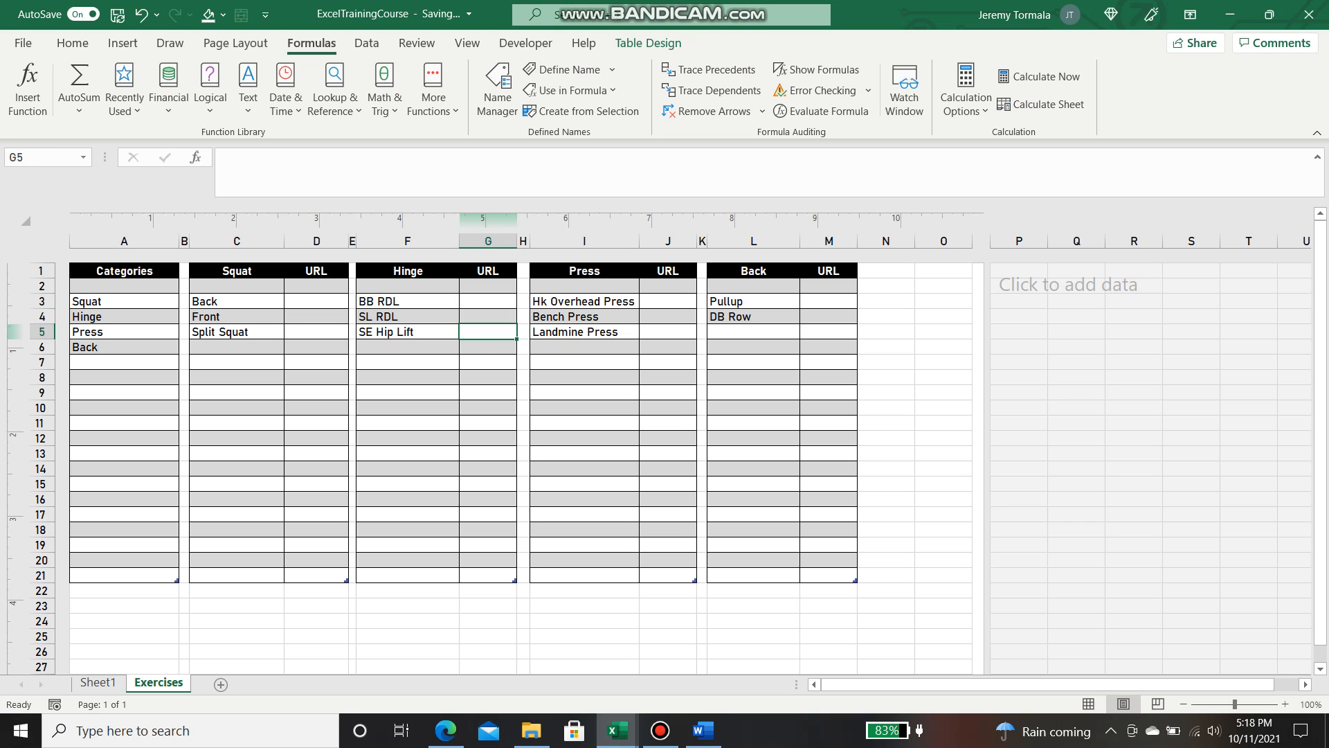